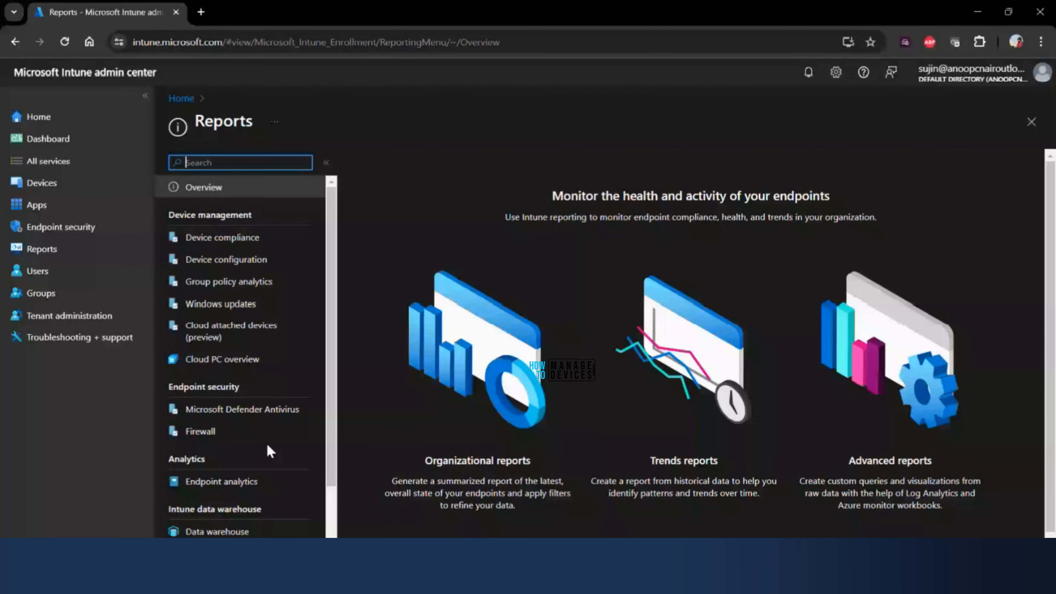
- Open the Endpoint analytics report and review its overview and device scores
{"action": "left_click", "coordinate": [221, 481]}
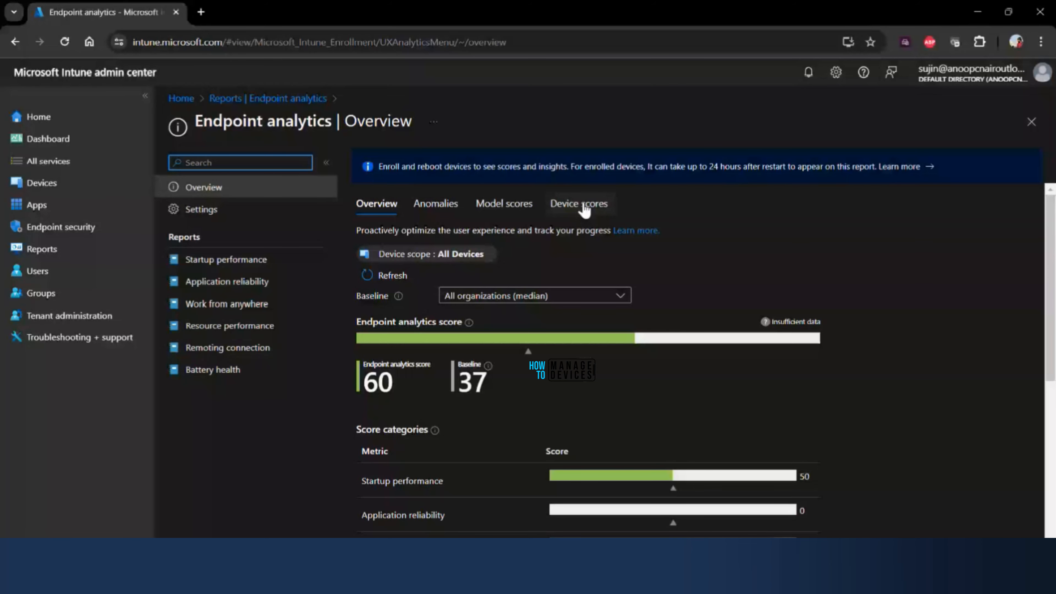
{"action": "left_click_drag", "start_coordinate": [204, 121], "coordinate": [326, 118]}
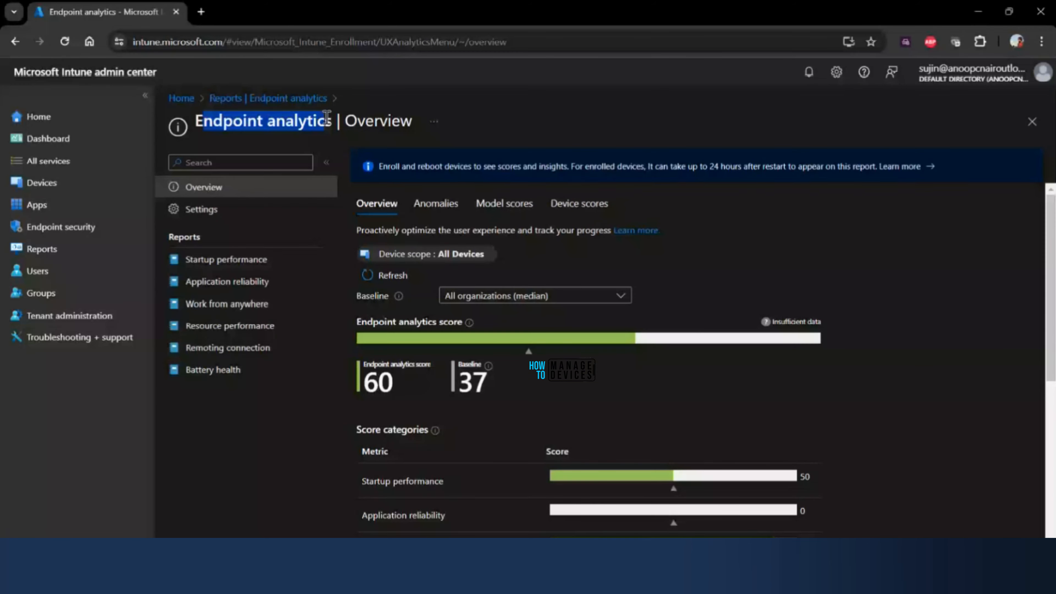
{"action": "left_click", "coordinate": [332, 118]}
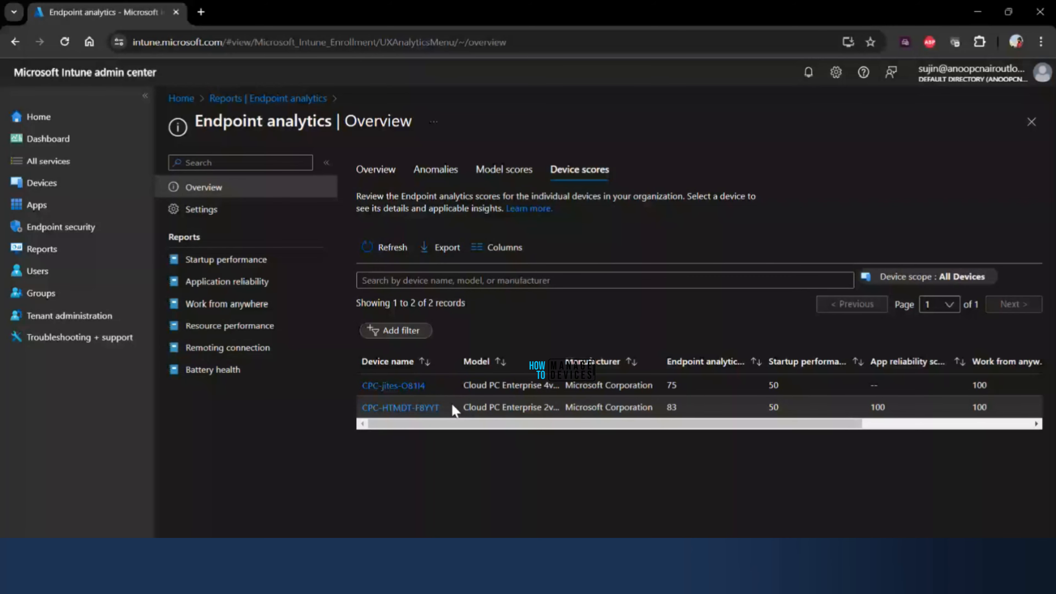
{"action": "left_click", "coordinate": [386, 178]}
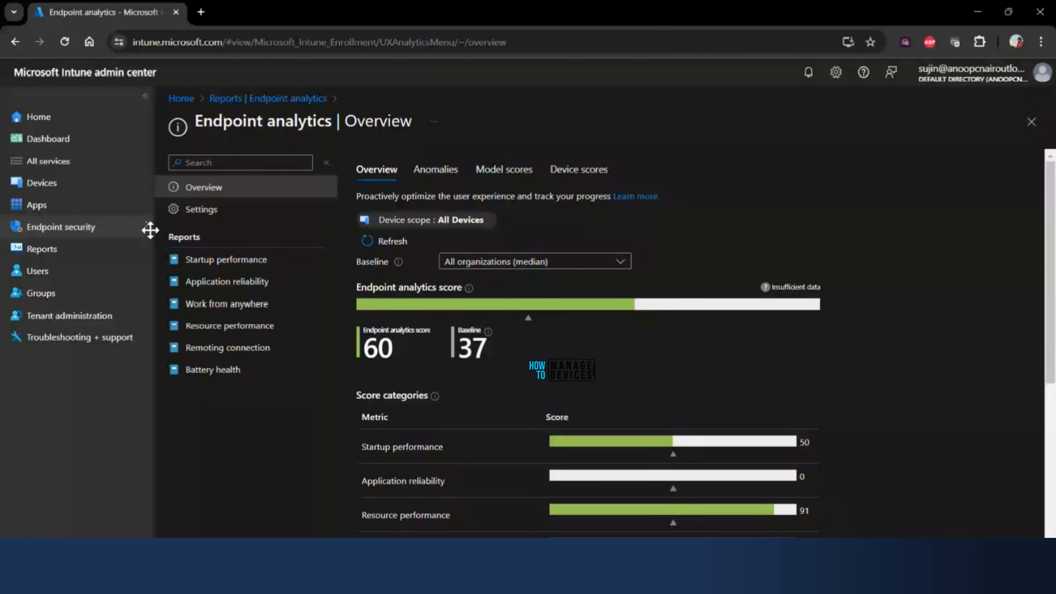
- Open Device query for the Windows device CPC-HTMDT-F8YYT and expand the Certificate and Cpu property groups
{"action": "left_click", "coordinate": [41, 183]}
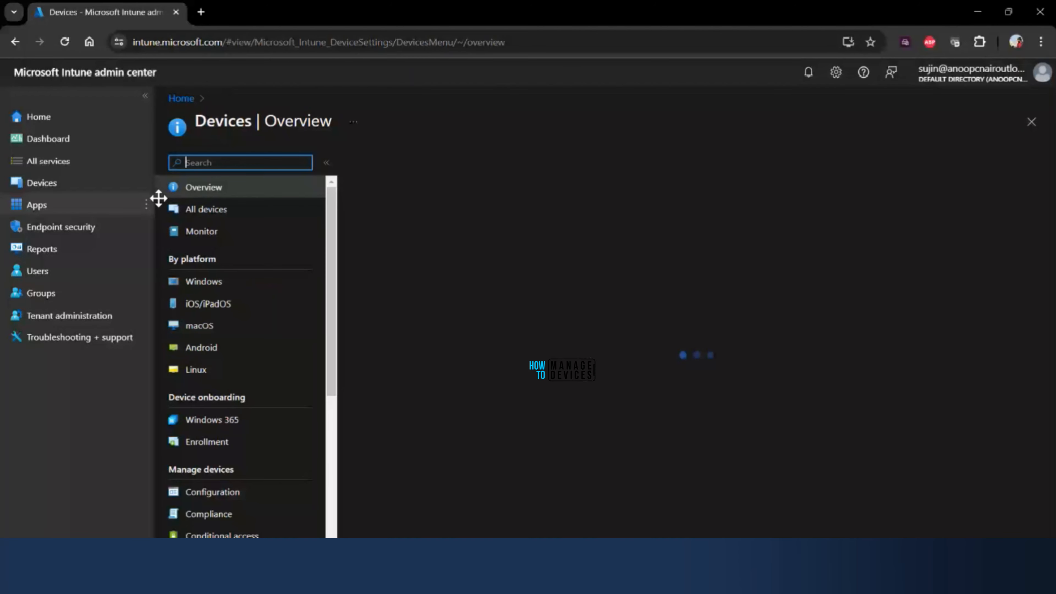
{"action": "left_click", "coordinate": [265, 286]}
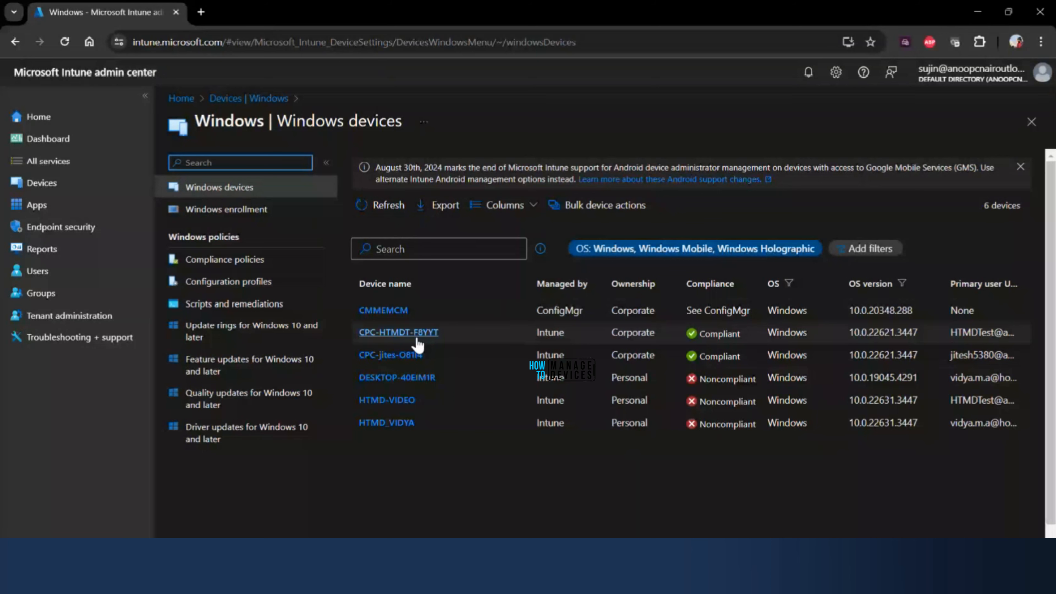
{"action": "left_click", "coordinate": [398, 332]}
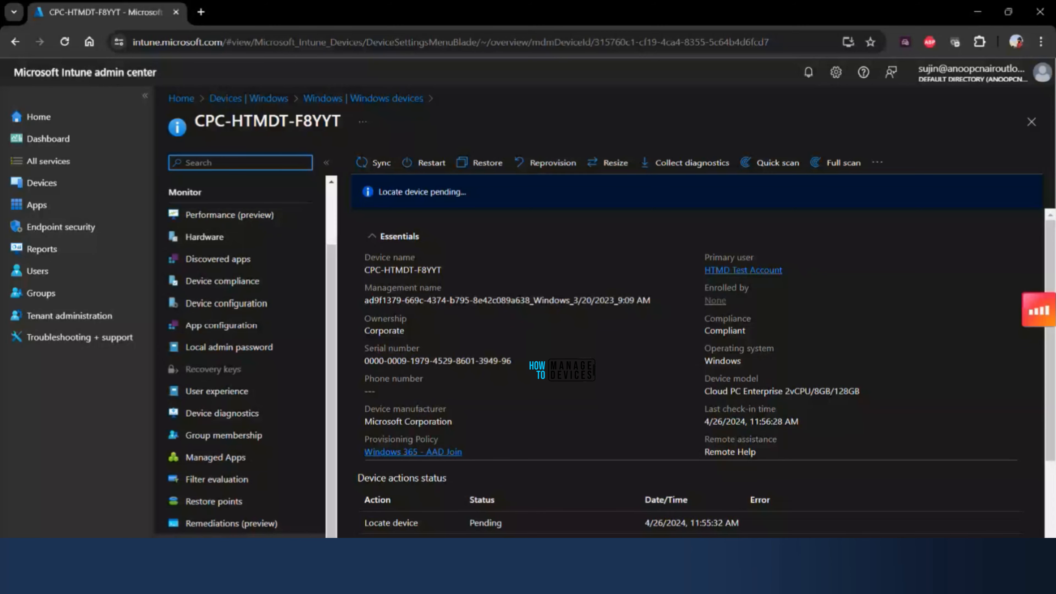
{"action": "left_click", "coordinate": [231, 545]}
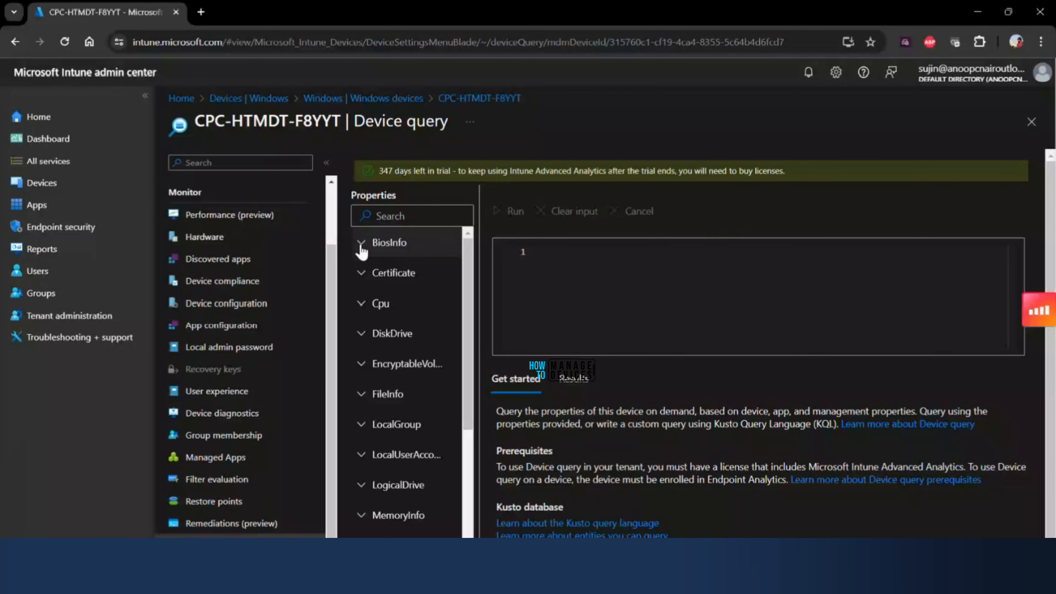
{"action": "left_click", "coordinate": [361, 299]}
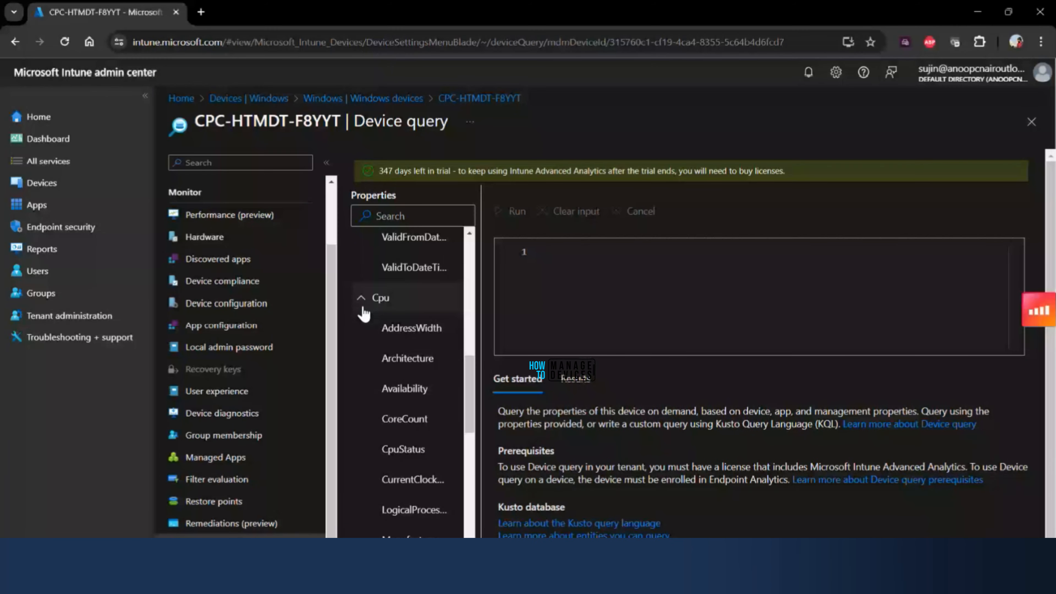
- Switch to the Intune data platform schema article on Microsoft Learn and review the BiosInfo properties and their data types
{"action": "scroll", "coordinate": [415, 341], "scroll_direction": "up", "scroll_amount": 8}
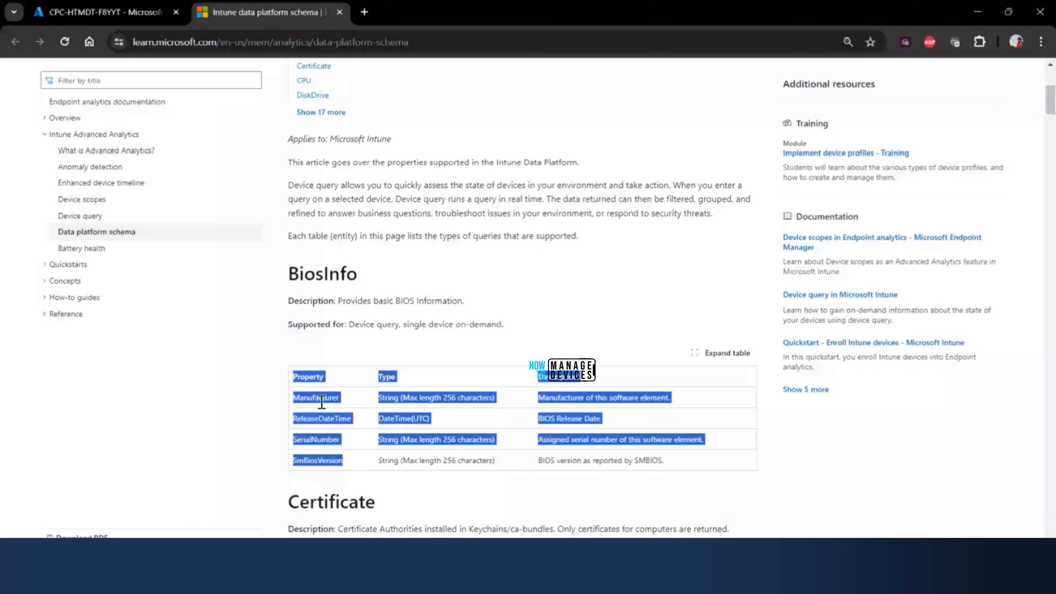
{"action": "left_click", "coordinate": [379, 384]}
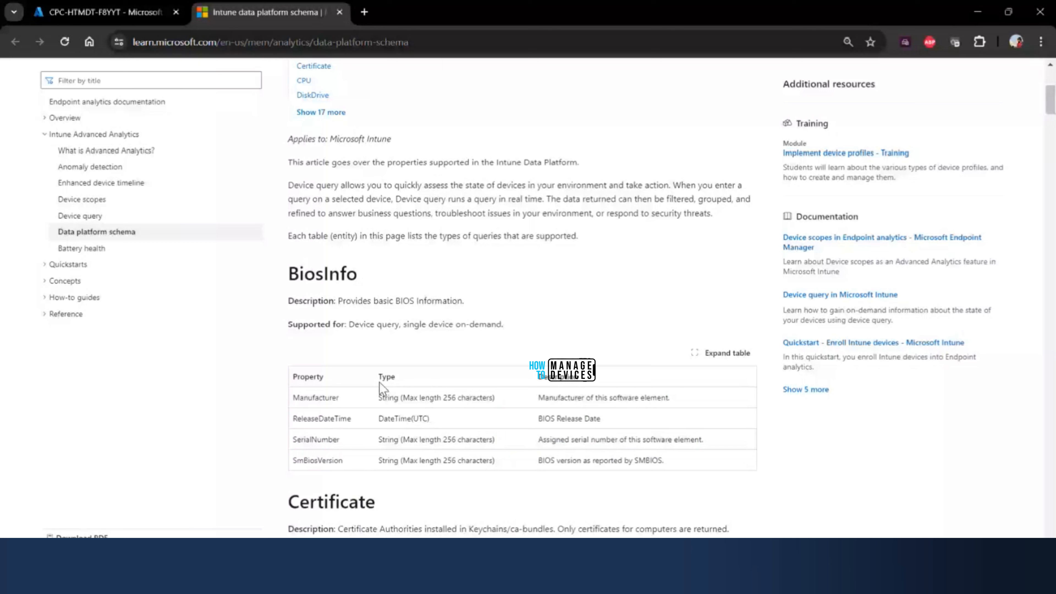
{"action": "double_click", "coordinate": [317, 398]}
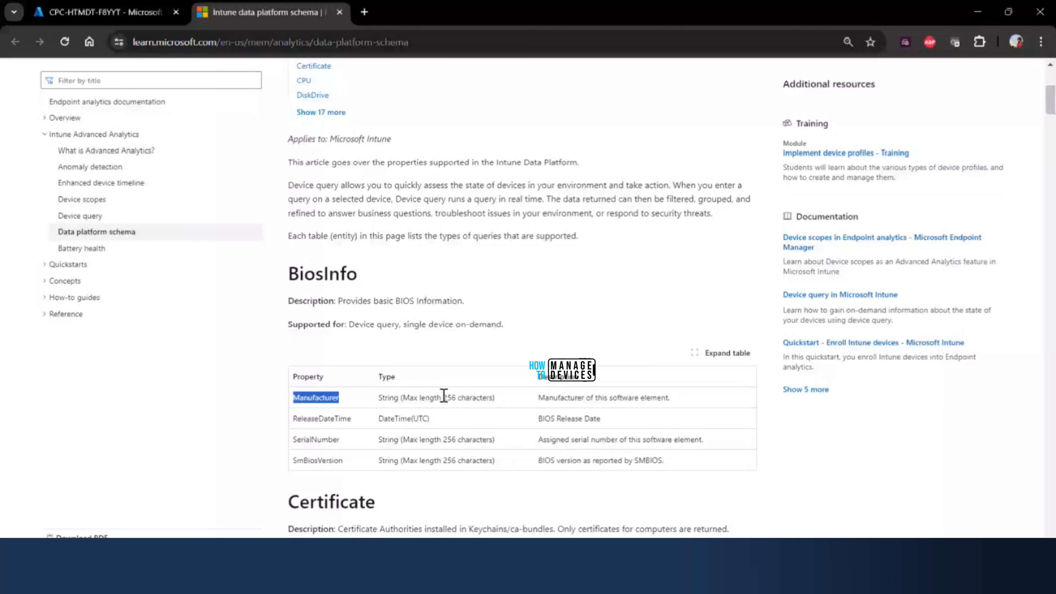
{"action": "double_click", "coordinate": [449, 397]}
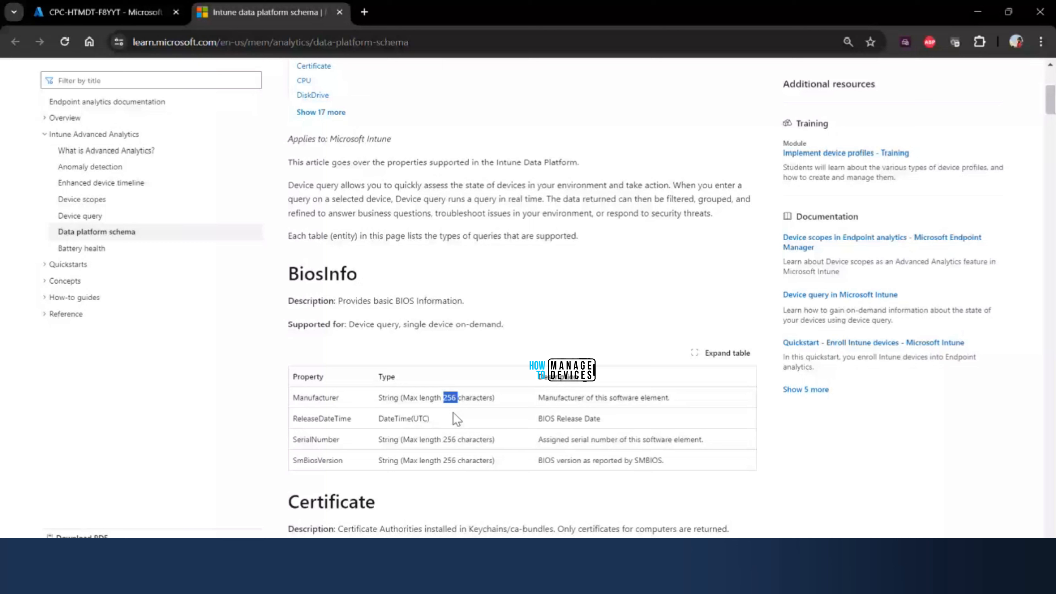
{"action": "left_click_drag", "start_coordinate": [351, 419], "coordinate": [334, 419]}
{"action": "left_click_drag", "start_coordinate": [334, 419], "coordinate": [297, 419]}
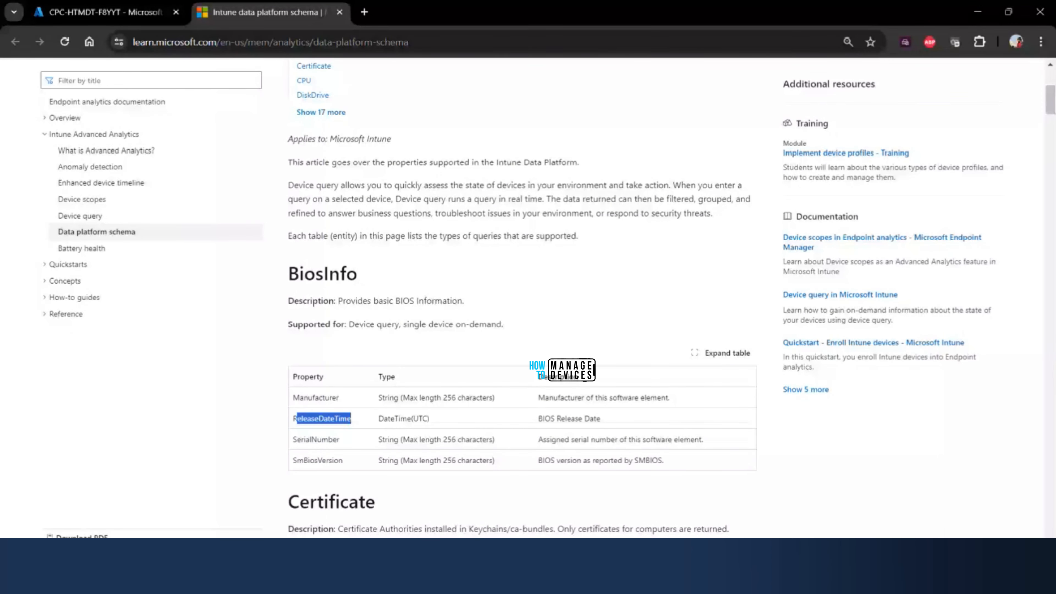
{"action": "double_click", "coordinate": [331, 443]}
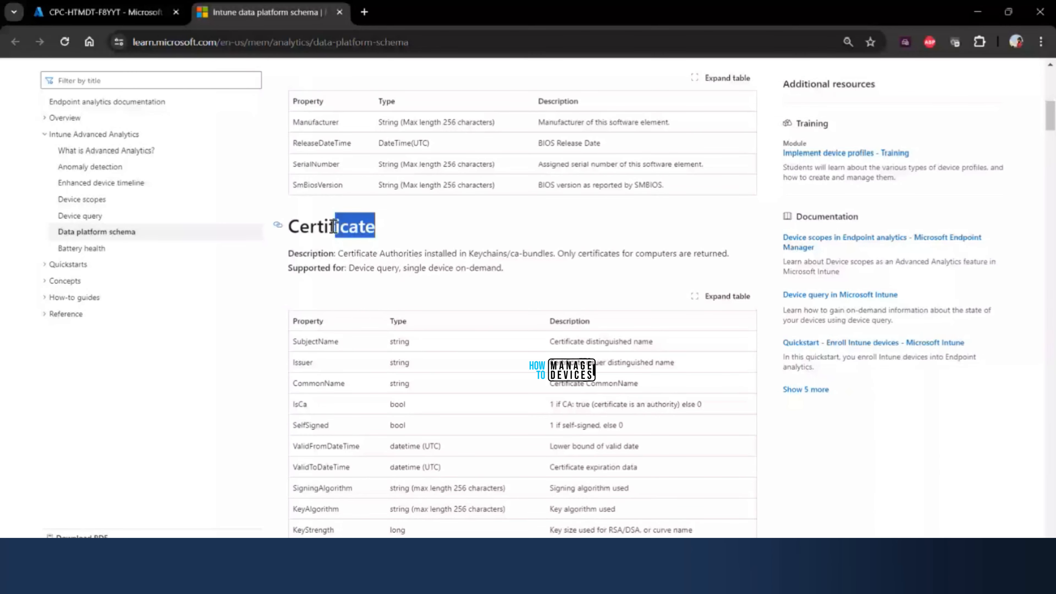
- Examine the Certificate entity in the schema article, including its bool types and the ValidFromDateTime property
{"action": "scroll", "coordinate": [334, 227], "scroll_direction": "down", "scroll_amount": 2}
{"action": "double_click", "coordinate": [398, 335]}
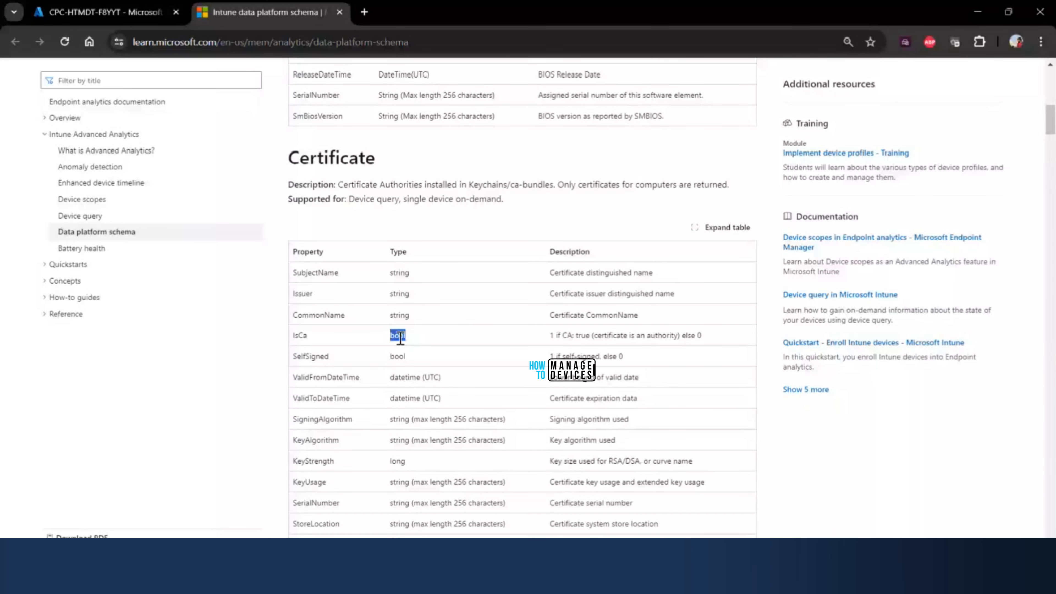
{"action": "scroll", "coordinate": [400, 337], "scroll_direction": "down", "scroll_amount": 2}
{"action": "left_click_drag", "start_coordinate": [360, 308], "coordinate": [302, 313]}
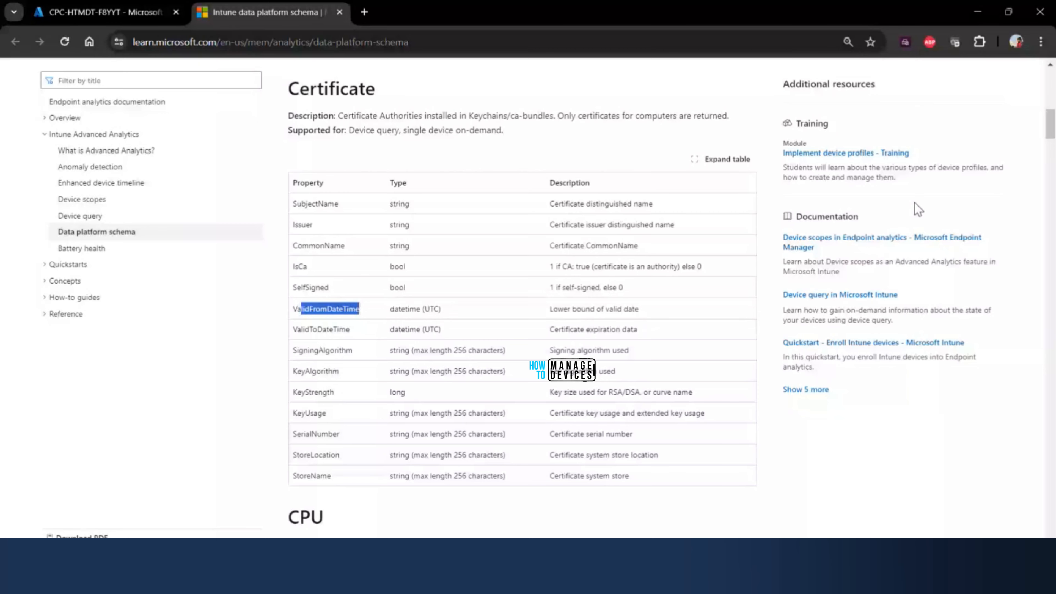
- Review the CPU entity's properties in the schema article, including ProcessorId, Manufacturer, CoreCount and MaxClockSpeed
{"action": "scroll", "coordinate": [368, 339], "scroll_direction": "down", "scroll_amount": 6}
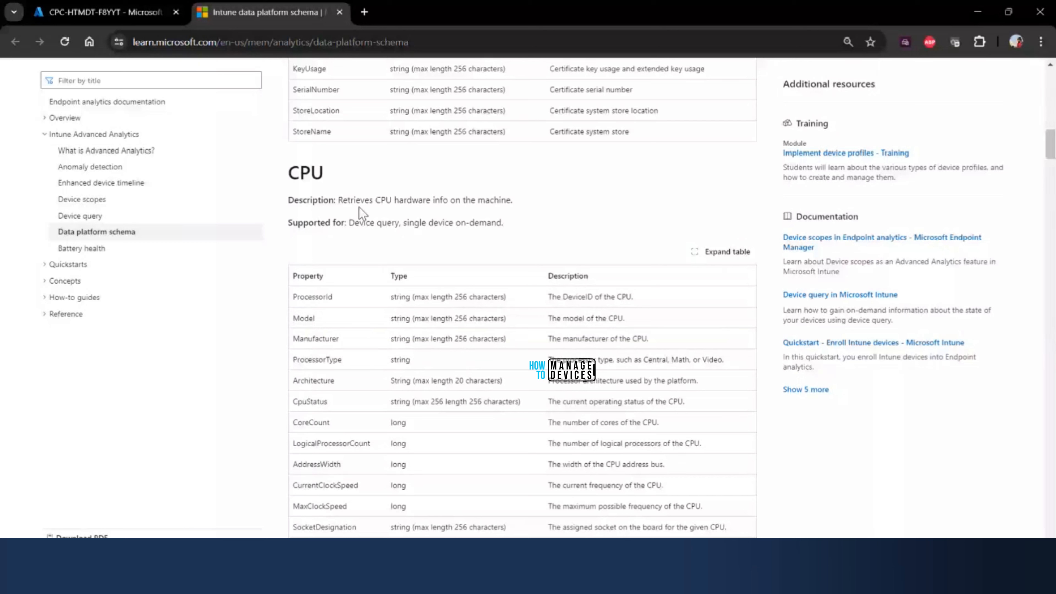
{"action": "scroll", "coordinate": [359, 206], "scroll_direction": "down", "scroll_amount": 2}
{"action": "left_click_drag", "start_coordinate": [297, 228], "coordinate": [332, 229]}
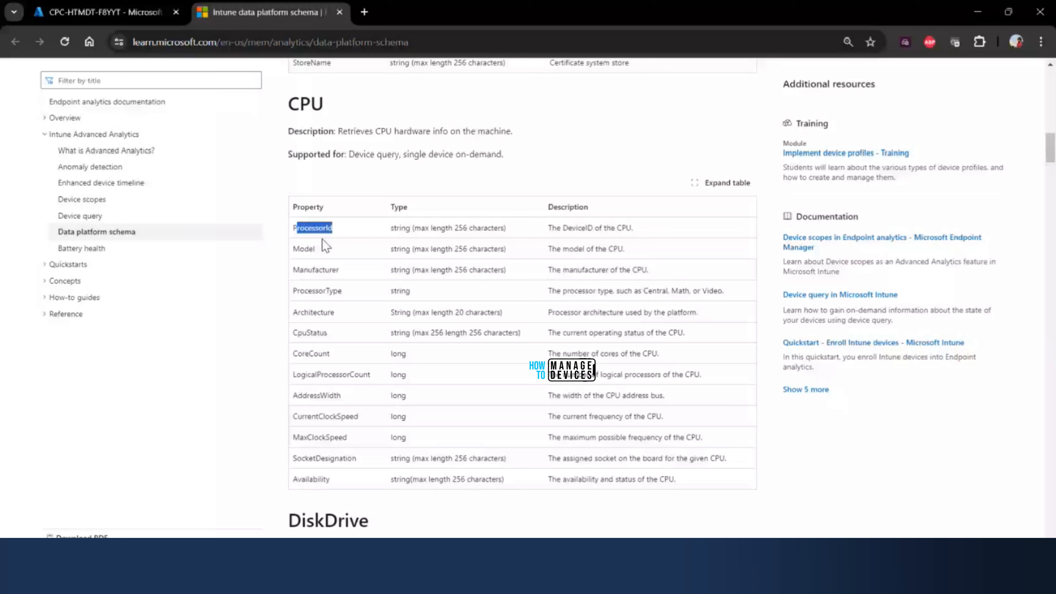
{"action": "double_click", "coordinate": [324, 269]}
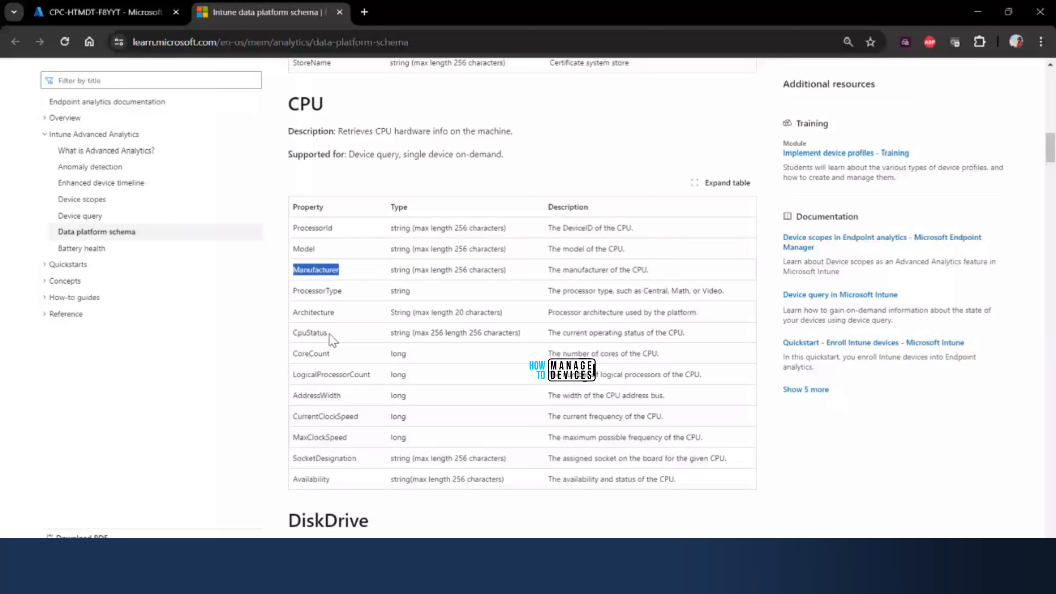
{"action": "double_click", "coordinate": [315, 355]}
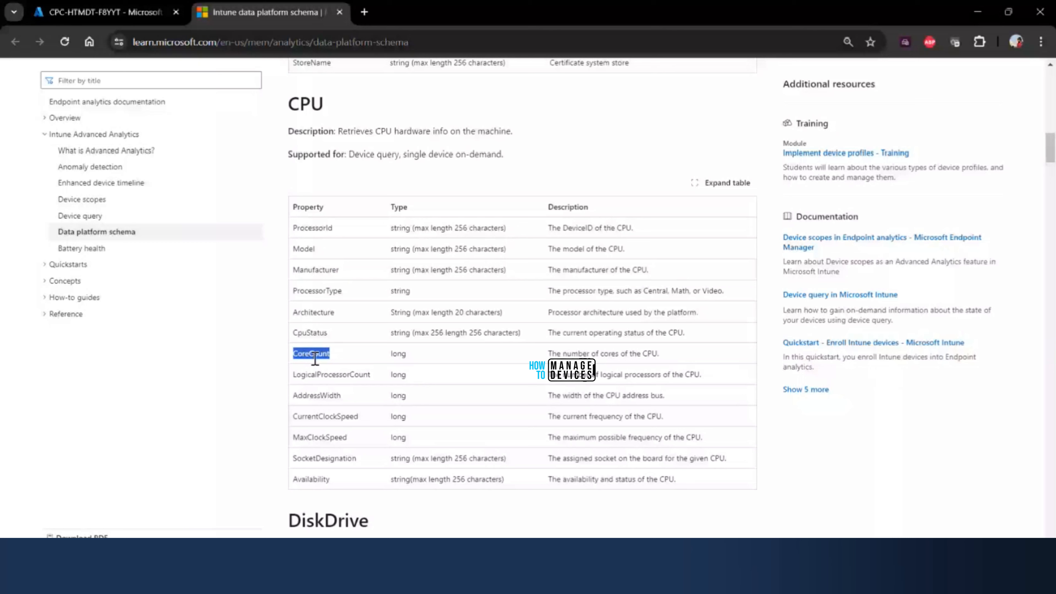
{"action": "double_click", "coordinate": [329, 437]}
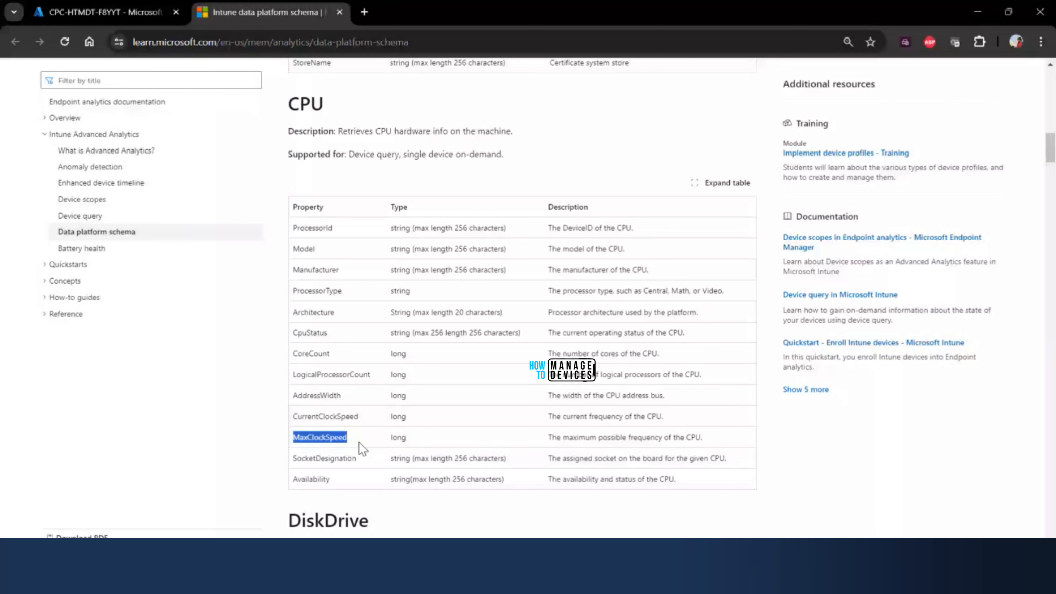
- Review the DiskDrive entity's properties in the schema article, down to Description
{"action": "scroll", "coordinate": [362, 449], "scroll_direction": "down", "scroll_amount": 5}
{"action": "left_click_drag", "start_coordinate": [368, 245], "coordinate": [335, 250]}
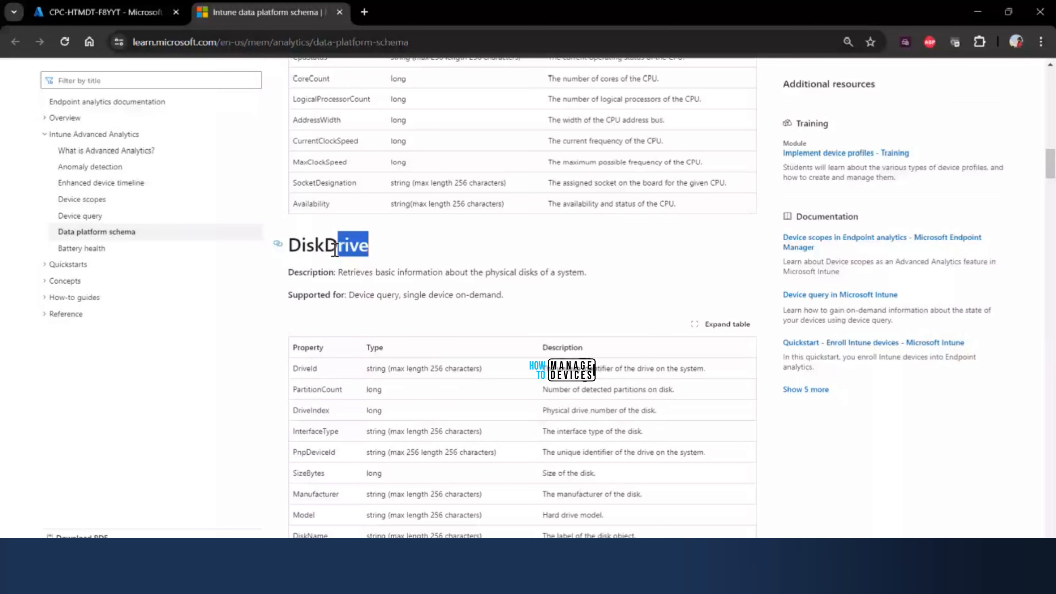
{"action": "left_click", "coordinate": [335, 250]}
{"action": "scroll", "coordinate": [315, 361], "scroll_direction": "down", "scroll_amount": 3}
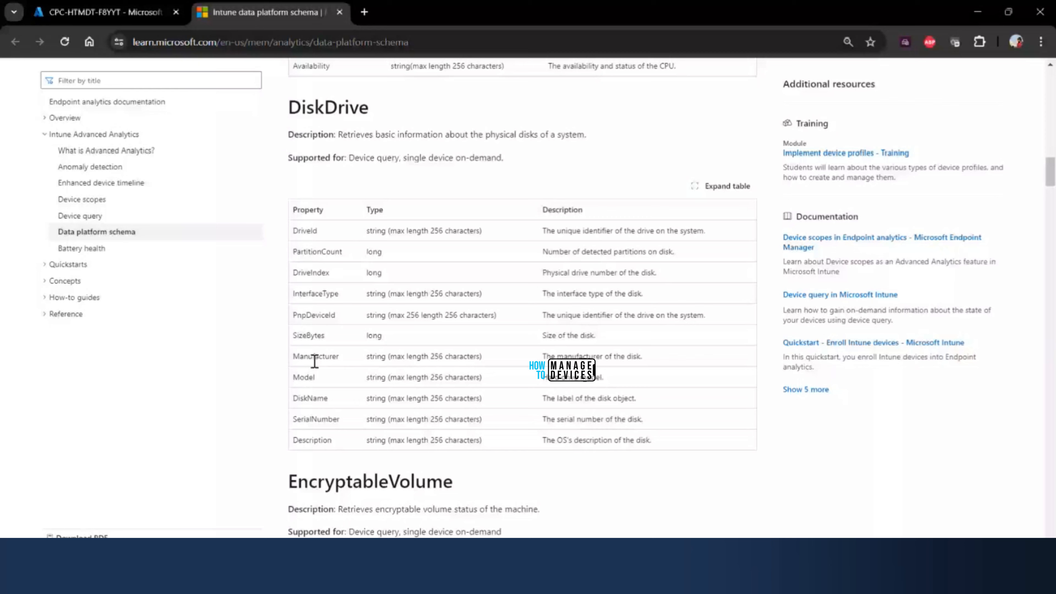
{"action": "double_click", "coordinate": [318, 440]}
{"action": "scroll", "coordinate": [322, 442], "scroll_direction": "down", "scroll_amount": 2}
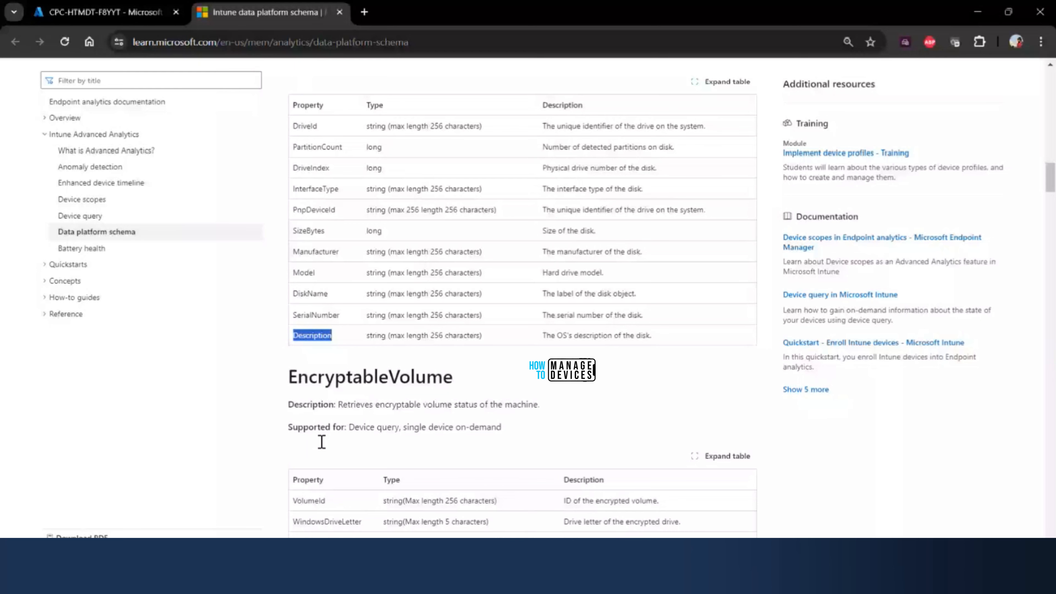
- Skim the remaining schema entities from EncryptableVolume and FileInfo through MemoryInfo, OsVersion and Process to SystemInfo and Tpm
{"action": "scroll", "coordinate": [322, 442], "scroll_direction": "down", "scroll_amount": 6}
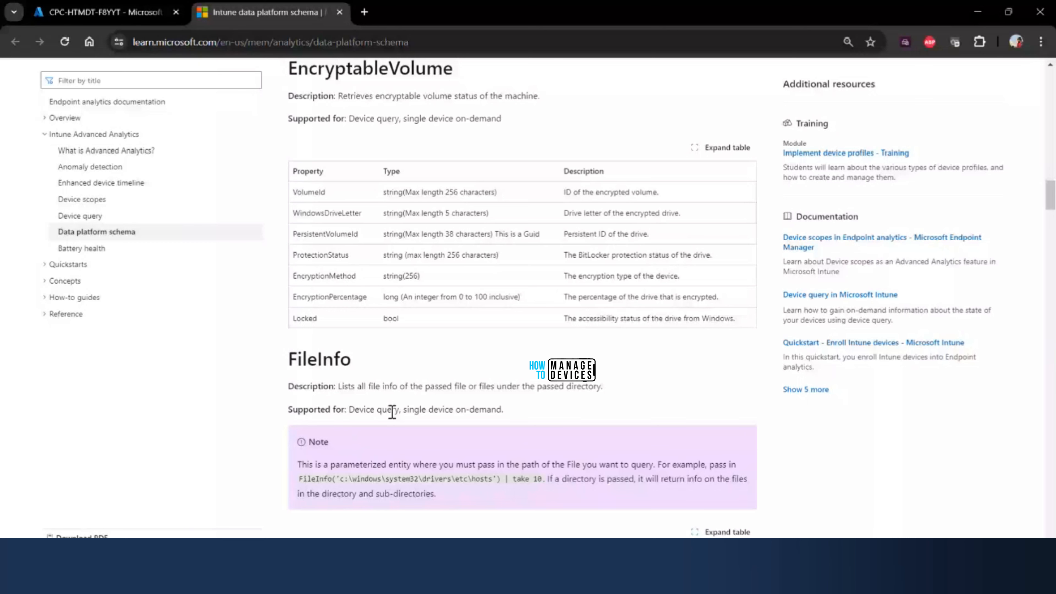
{"action": "scroll", "coordinate": [423, 355], "scroll_direction": "up", "scroll_amount": 1}
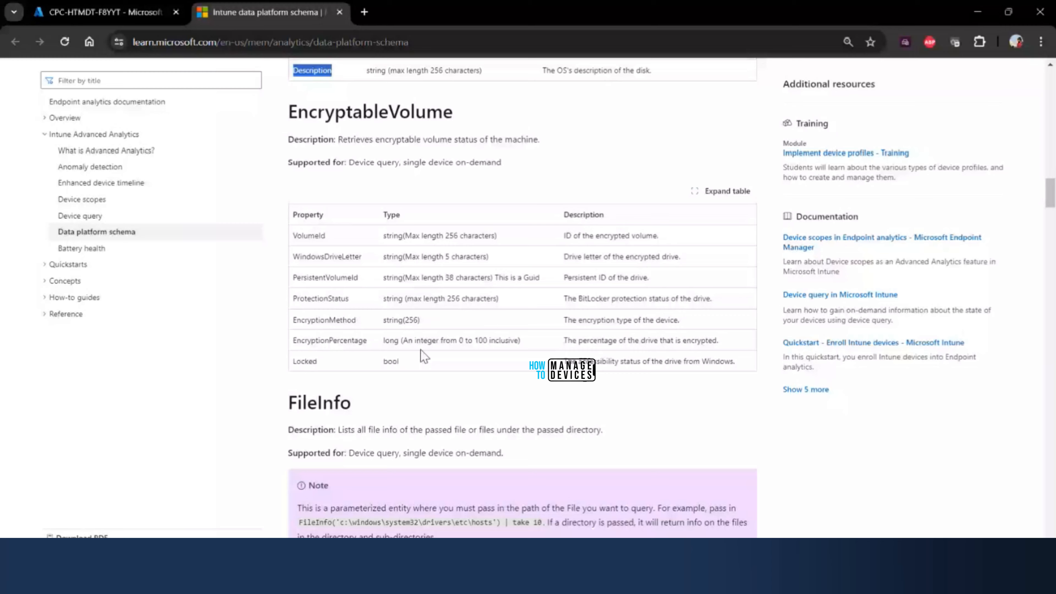
{"action": "scroll", "coordinate": [424, 355], "scroll_direction": "down", "scroll_amount": 10}
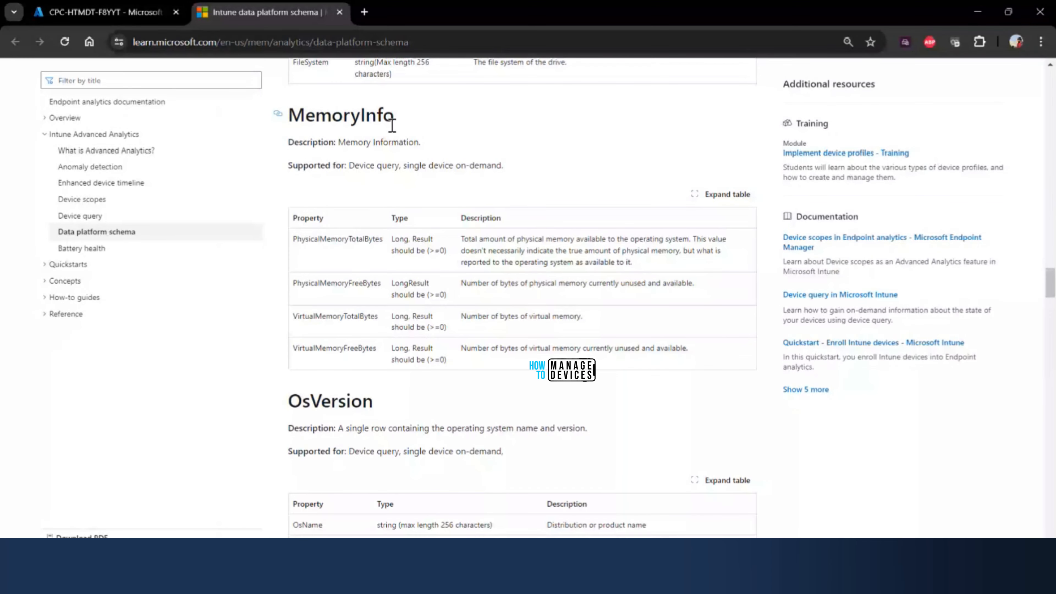
{"action": "left_click_drag", "start_coordinate": [392, 118], "coordinate": [306, 116]}
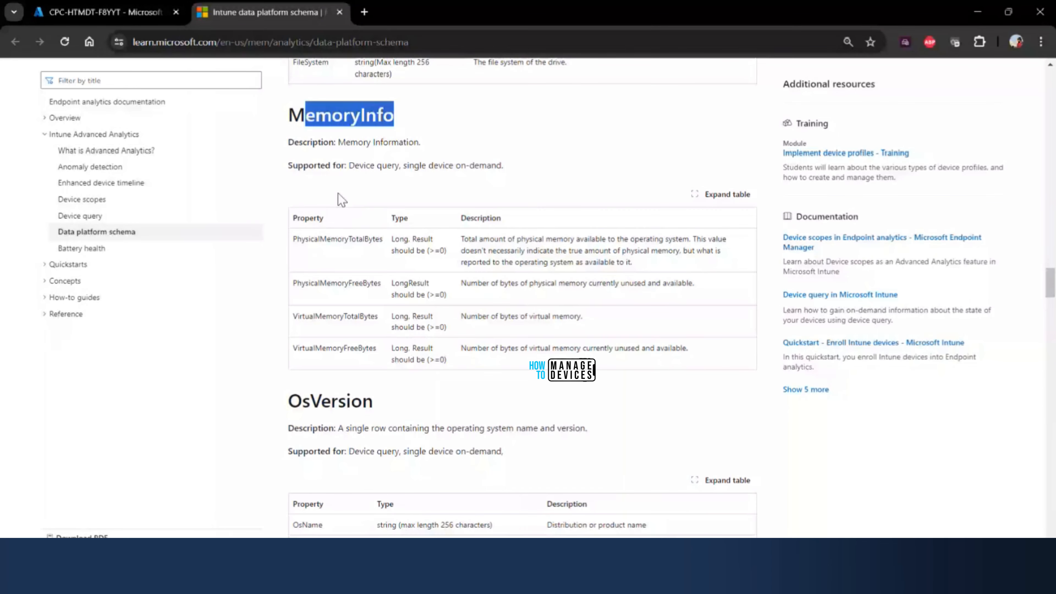
{"action": "scroll", "coordinate": [335, 246], "scroll_direction": "down", "scroll_amount": 10}
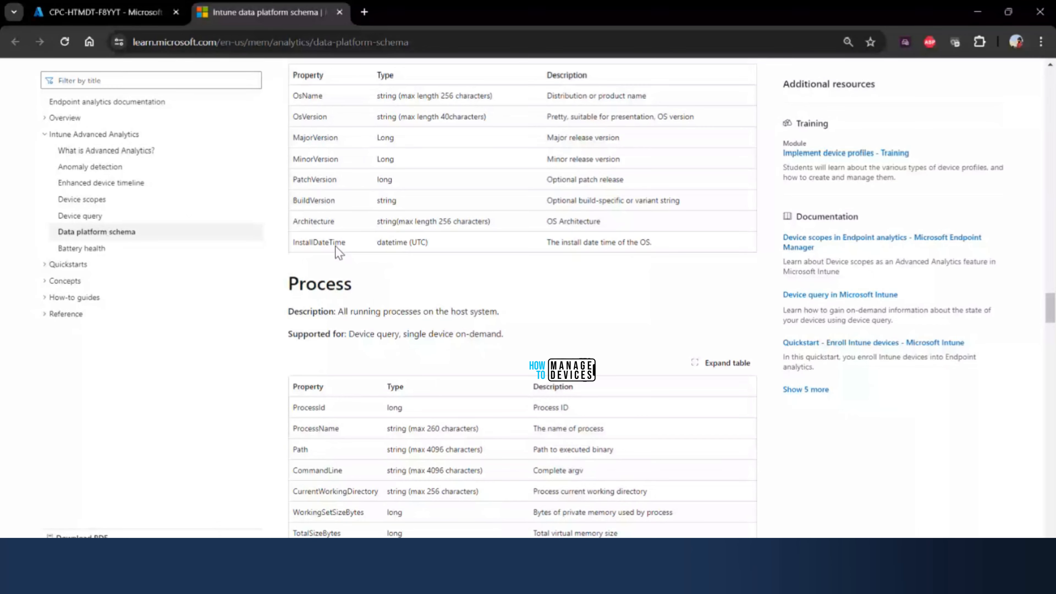
{"action": "scroll", "coordinate": [335, 247], "scroll_direction": "down", "scroll_amount": 5}
{"action": "scroll", "coordinate": [338, 285], "scroll_direction": "down", "scroll_amount": 20}
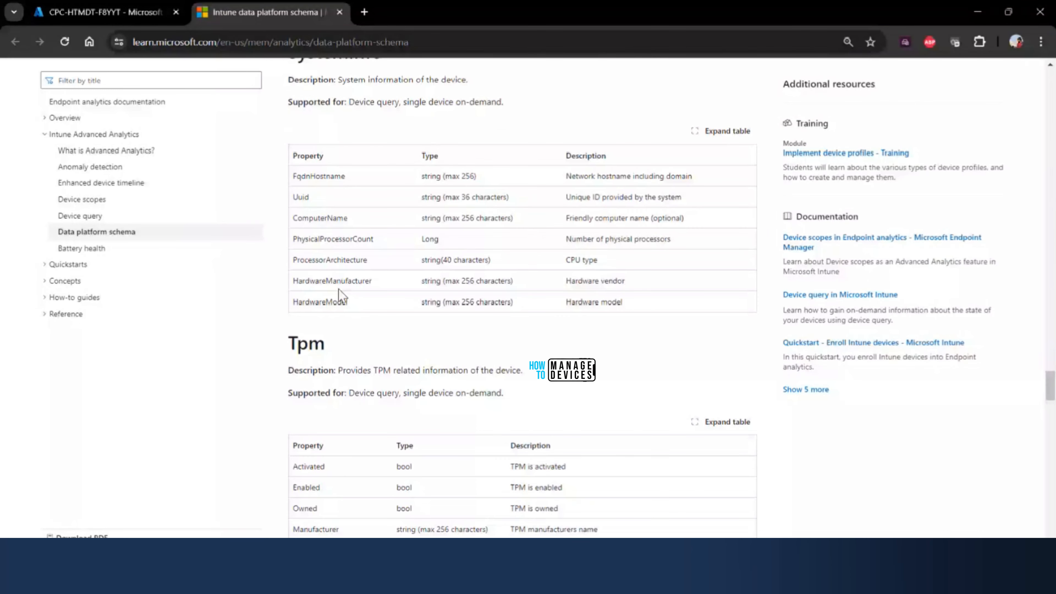
- Switch back to the device's Device query page, collapse Certificate, and browse the other property groups, including MemoryInfo
{"action": "scroll", "coordinate": [339, 289], "scroll_direction": "up", "scroll_amount": 3}
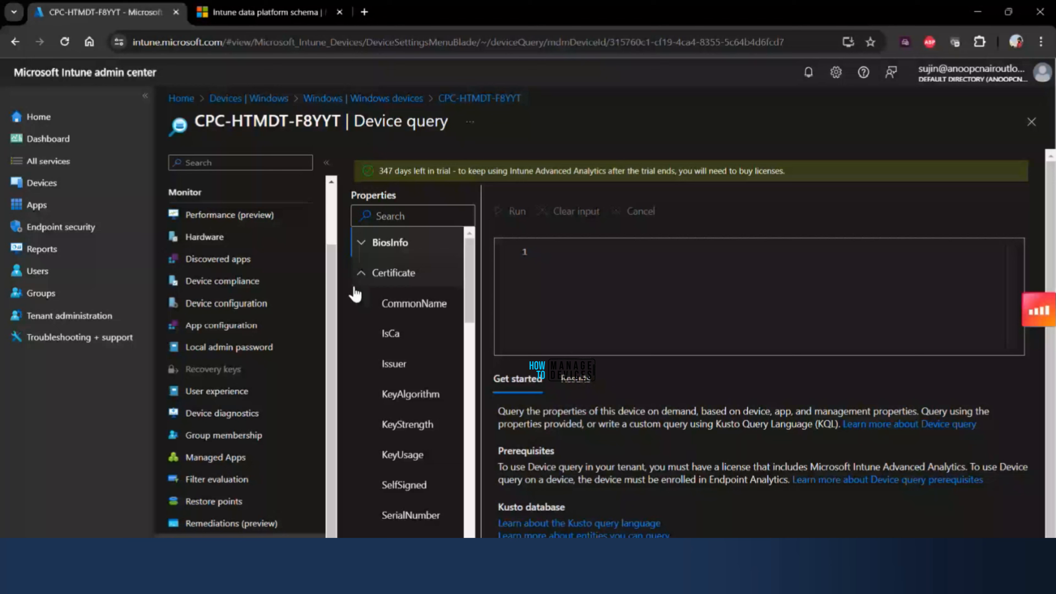
{"action": "left_click", "coordinate": [357, 278]}
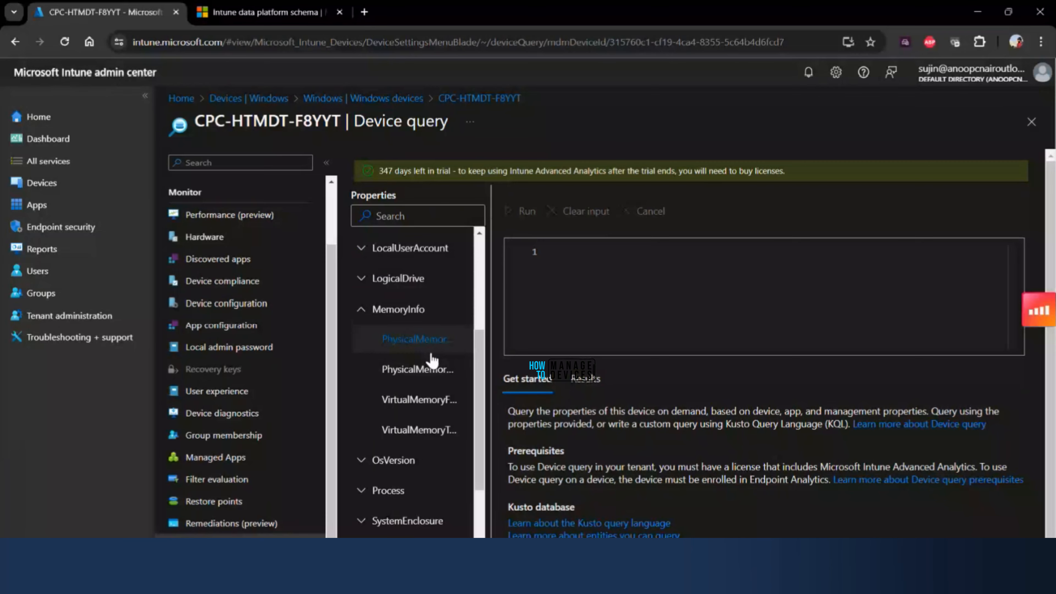
{"action": "left_click", "coordinate": [431, 351]}
{"action": "scroll", "coordinate": [384, 447], "scroll_direction": "down", "scroll_amount": 1}
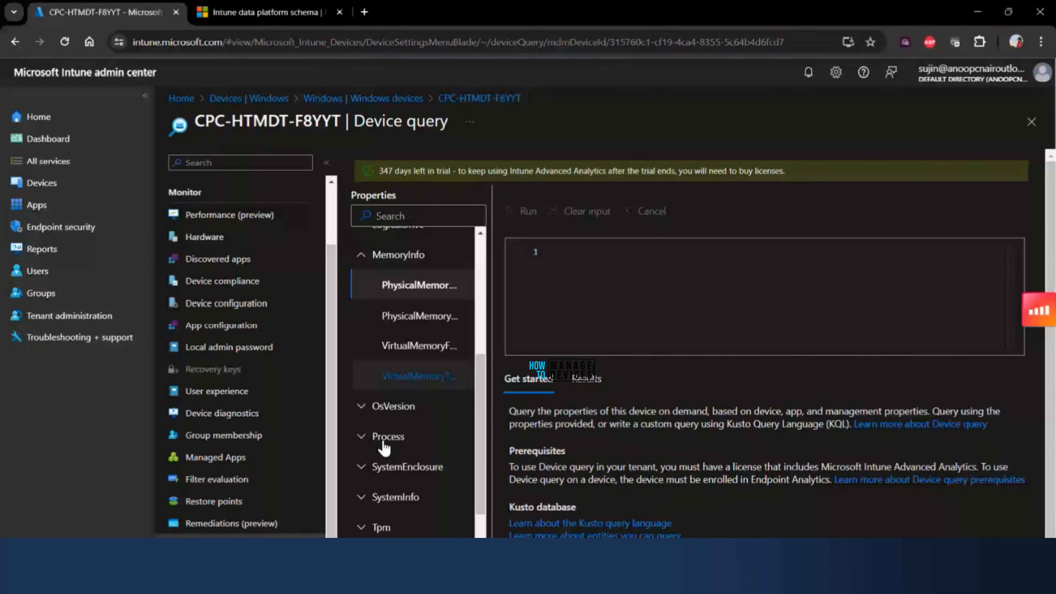
{"action": "scroll", "coordinate": [384, 447], "scroll_direction": "down", "scroll_amount": 3}
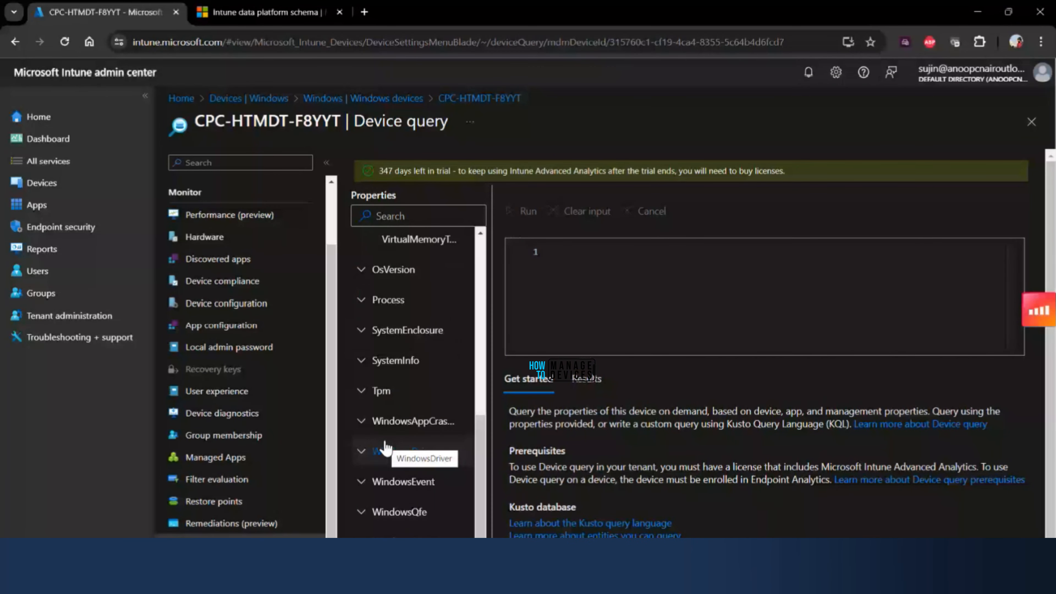
- Review the properties inside the BiosInfo group, then collapse the group again
{"action": "scroll", "coordinate": [399, 258], "scroll_direction": "up", "scroll_amount": 10}
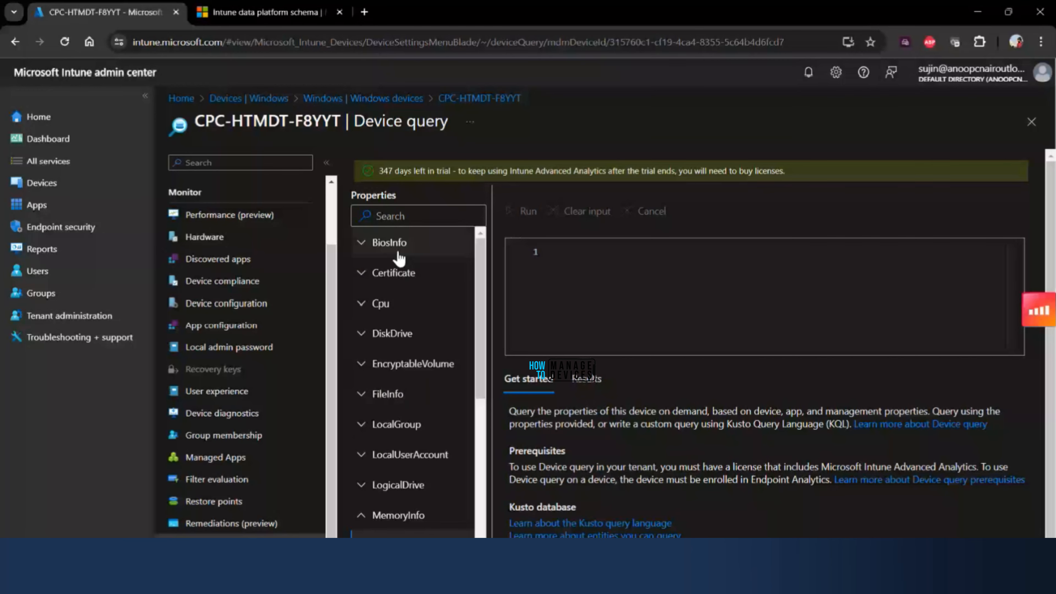
{"action": "left_click", "coordinate": [362, 243]}
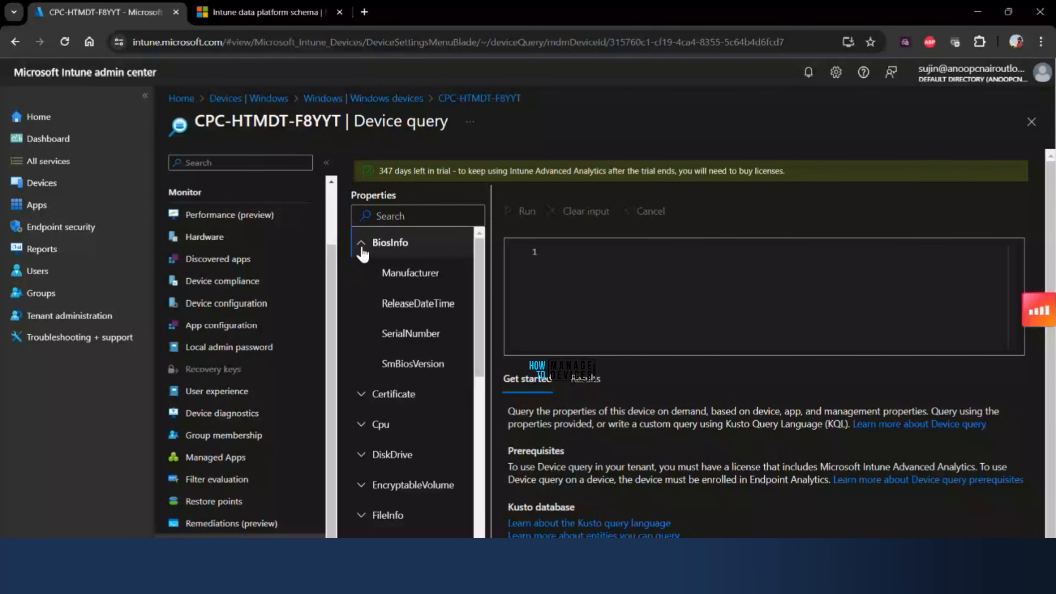
{"action": "left_click", "coordinate": [363, 244]}
- Run a query on the BiosInfo entity alone and widen the Manufacturer and ReleaseDateTime columns in the results
{"action": "left_click", "coordinate": [568, 254]}
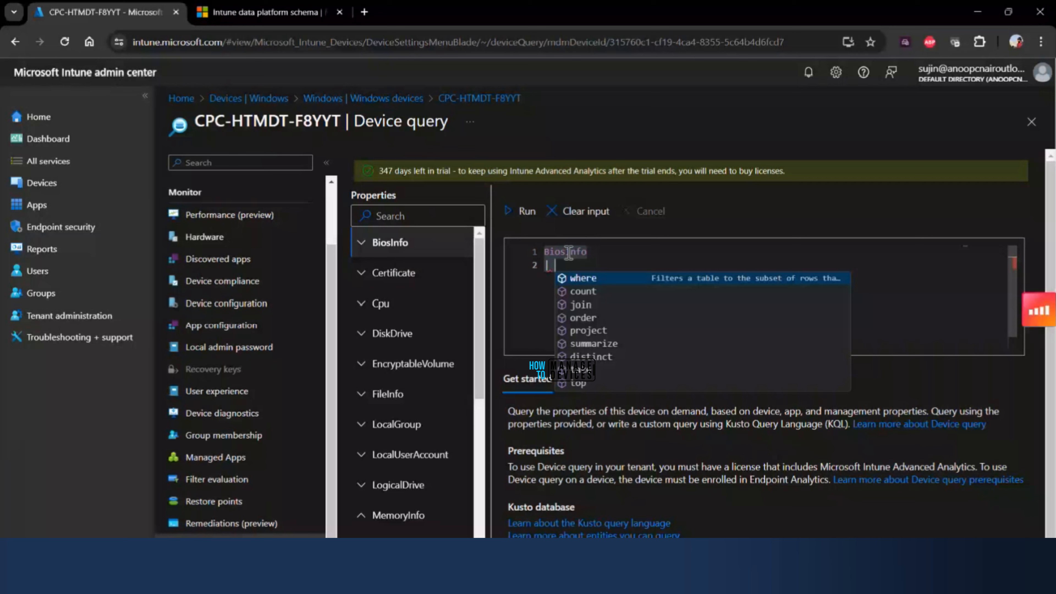
{"action": "left_click", "coordinate": [536, 212]}
{"action": "left_click", "coordinate": [536, 212]}
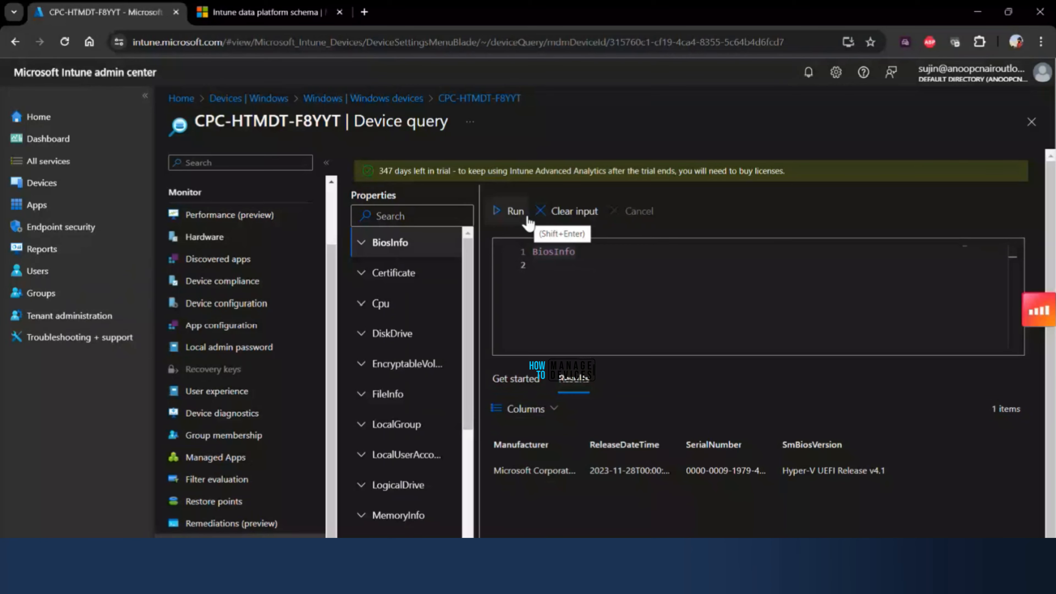
{"action": "left_click_drag", "start_coordinate": [582, 453], "coordinate": [603, 453]}
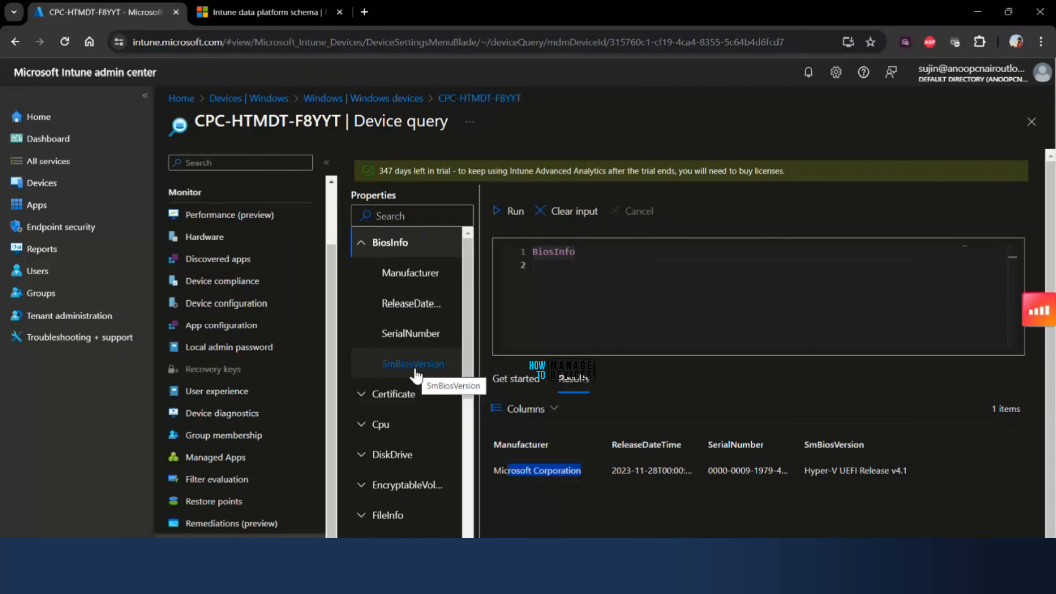
{"action": "left_click_drag", "start_coordinate": [699, 446], "coordinate": [711, 446]}
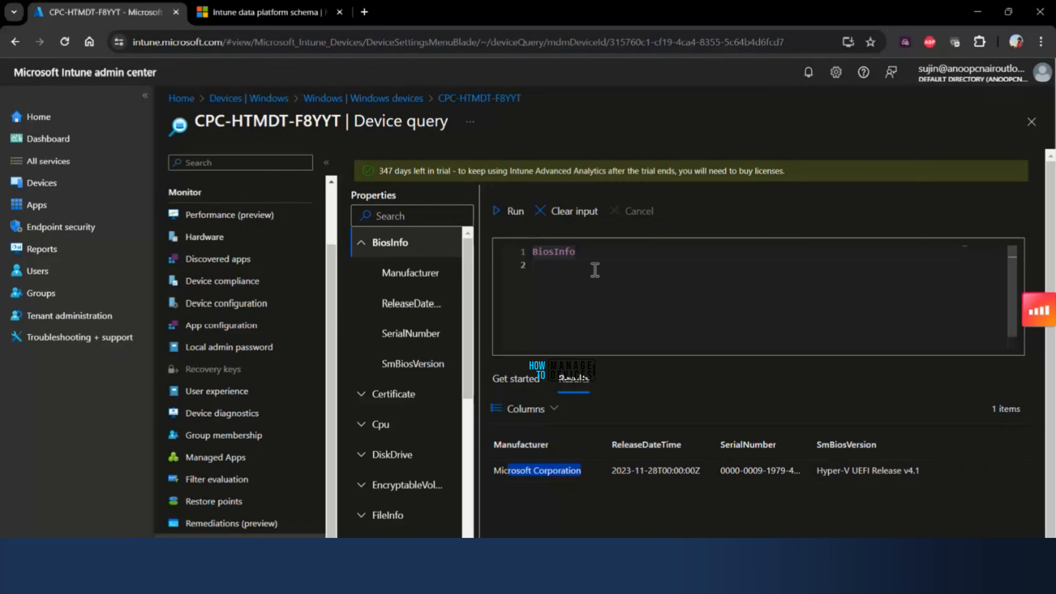
- Extend the BiosInfo query with a second line reading "| project Manufacturer,ReleaseDateTime"
{"action": "left_click", "coordinate": [607, 260]}
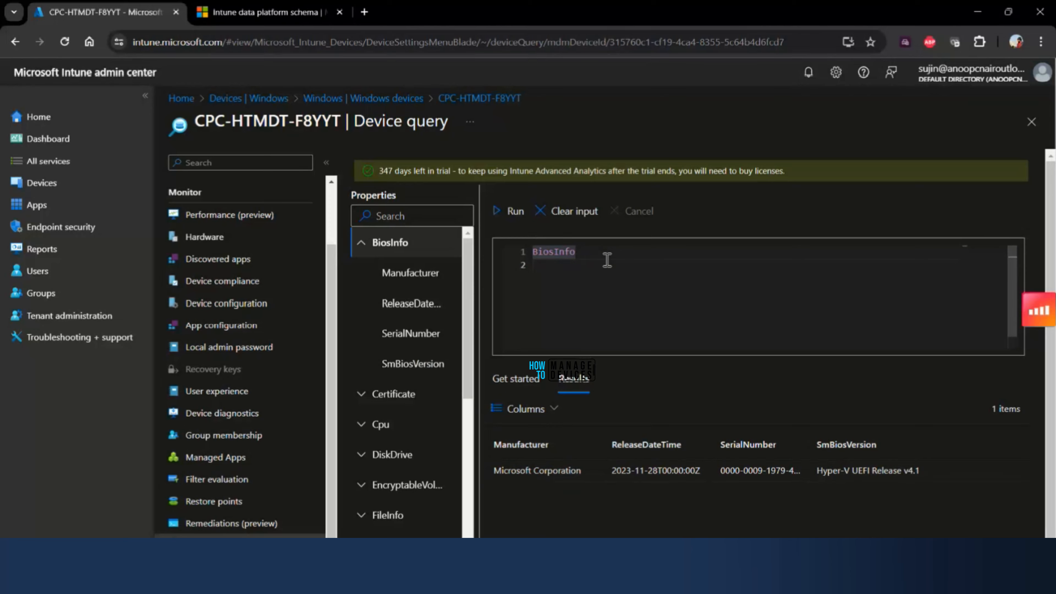
{"action": "type", "text": "| project "}
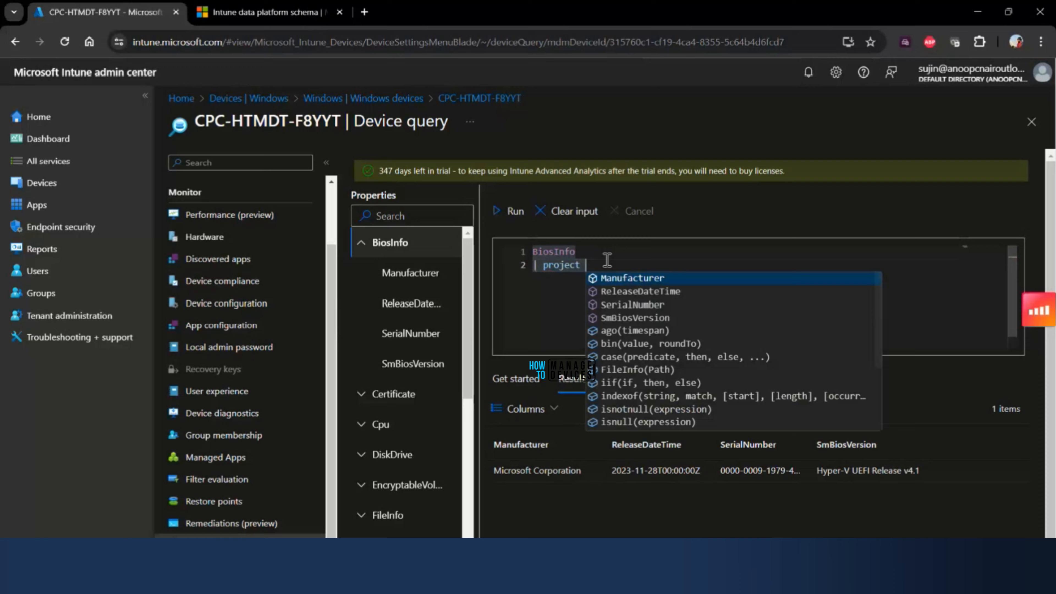
{"action": "type", "text": "man"}
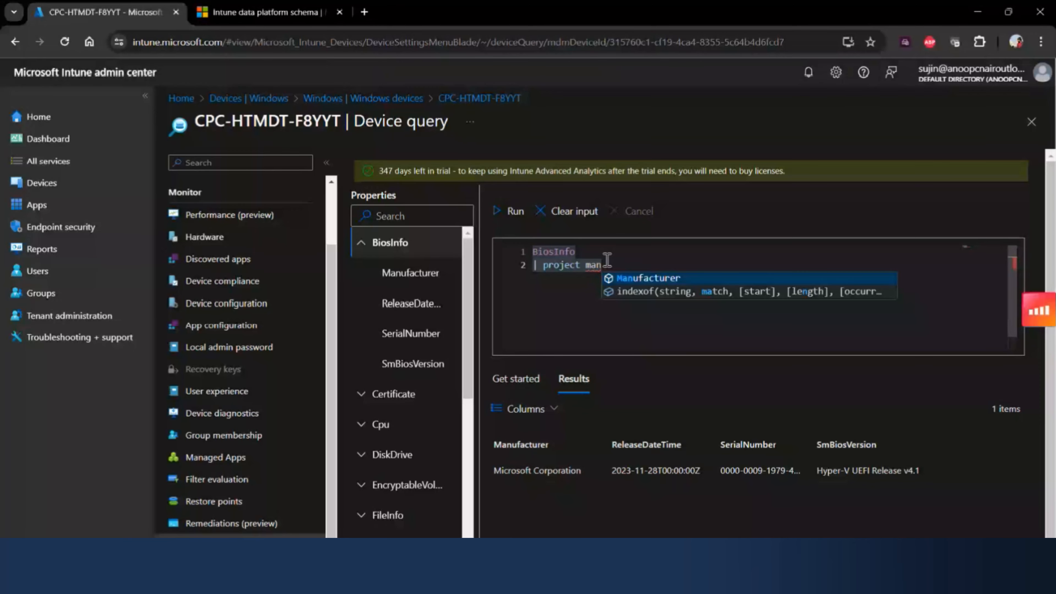
{"action": "key", "text": "Tab"}
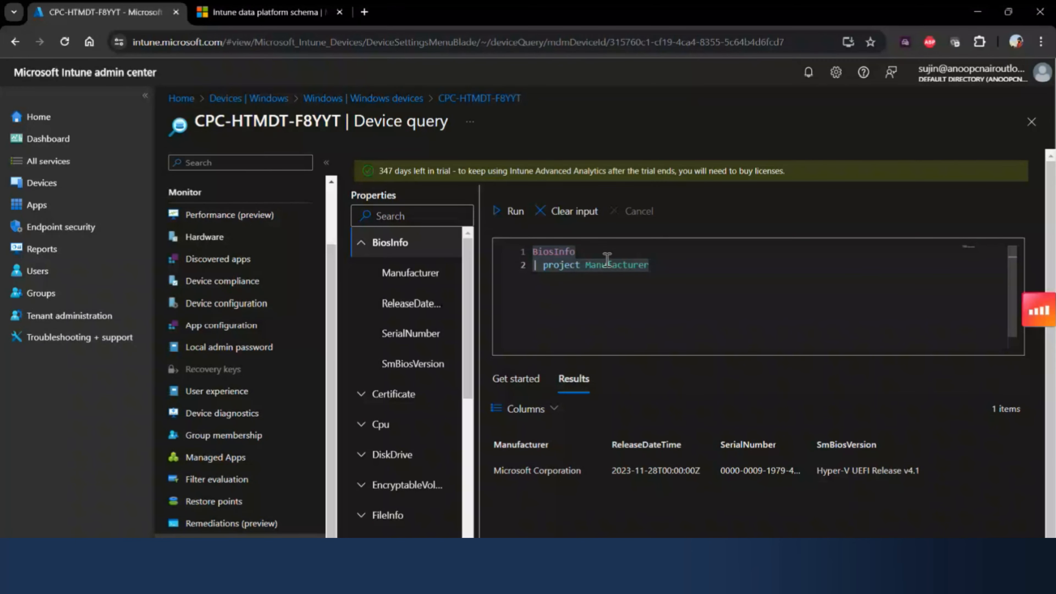
{"action": "type", "text": ","}
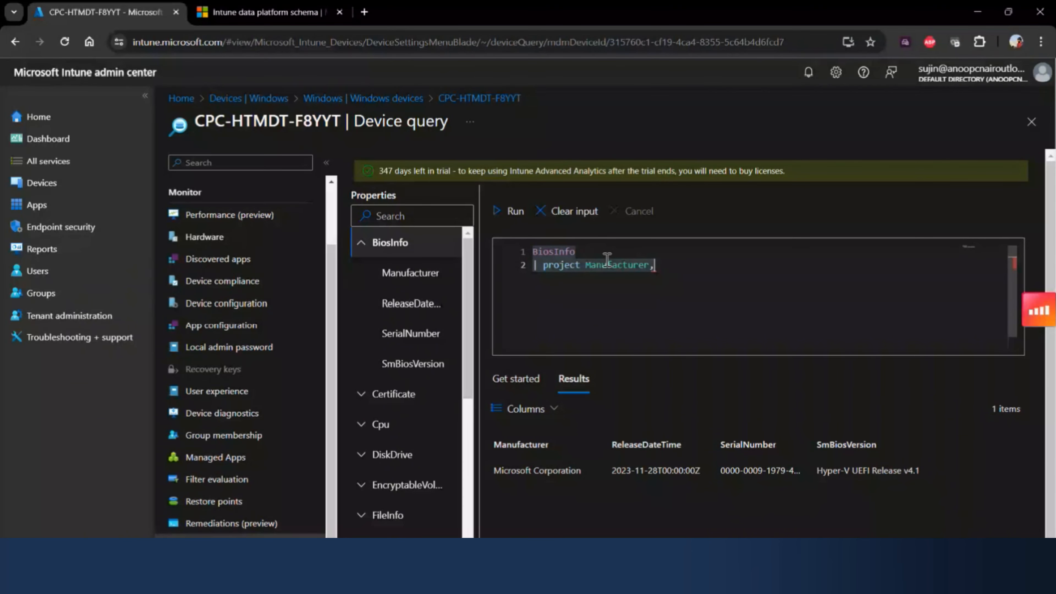
{"action": "type", "text": "ReleaseDateTime"}
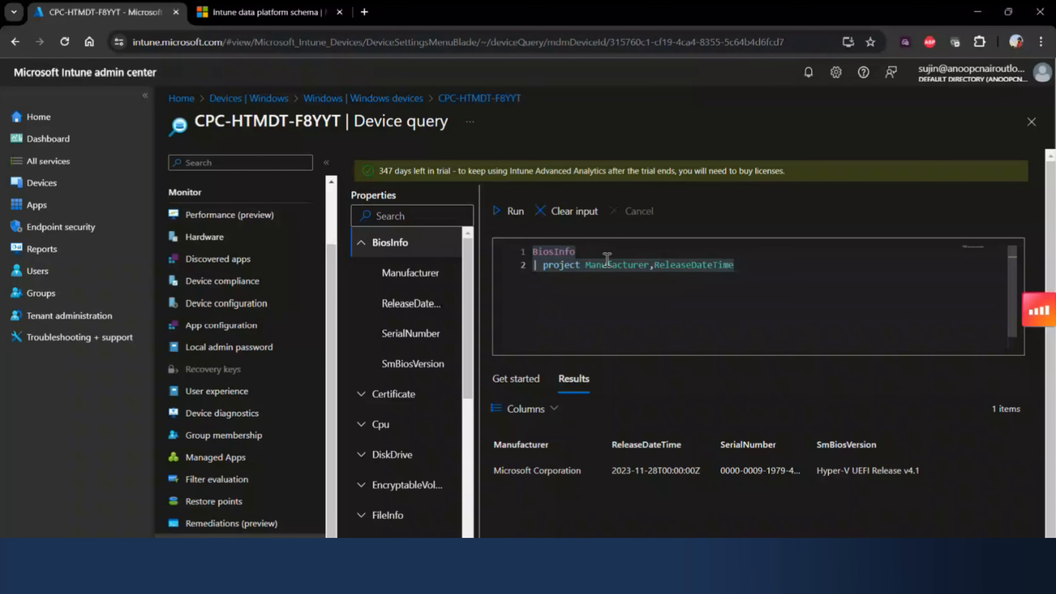
{"action": "type", "text": ",SerialNumber,"}
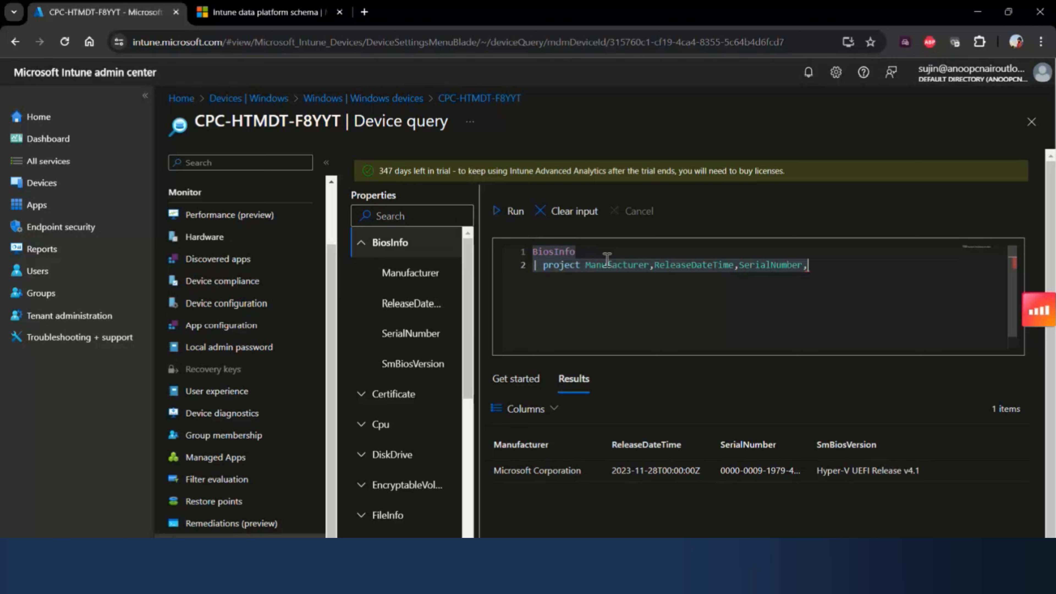
{"action": "type", "text": "s"}
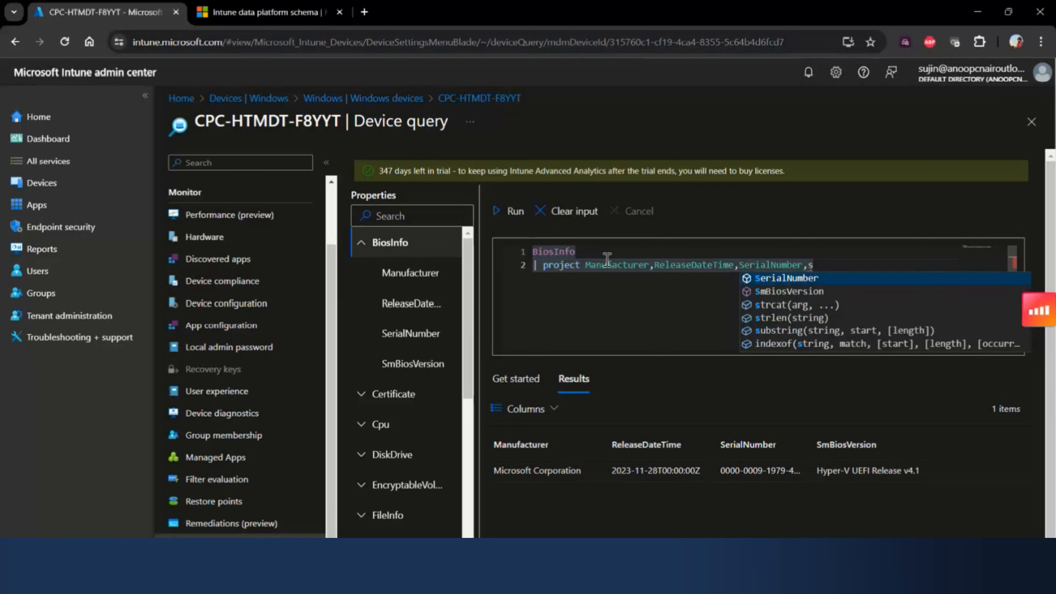
- Add SerialNumber and SmBiosVersion to the projected columns and run the BiosInfo query
{"action": "key", "text": "Down"}
{"action": "key", "text": "Return"}
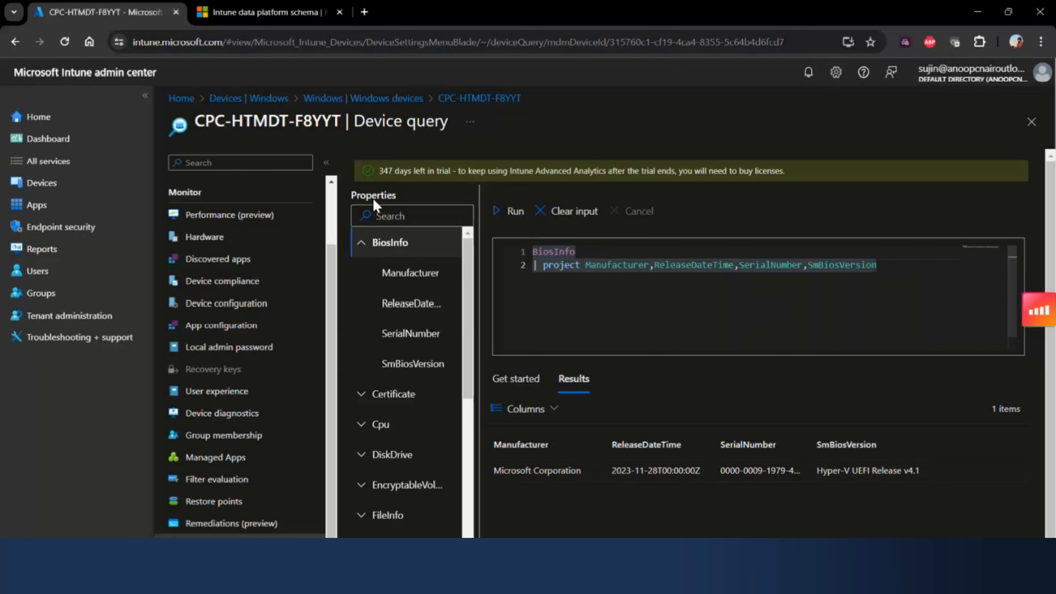
{"action": "left_click", "coordinate": [515, 211]}
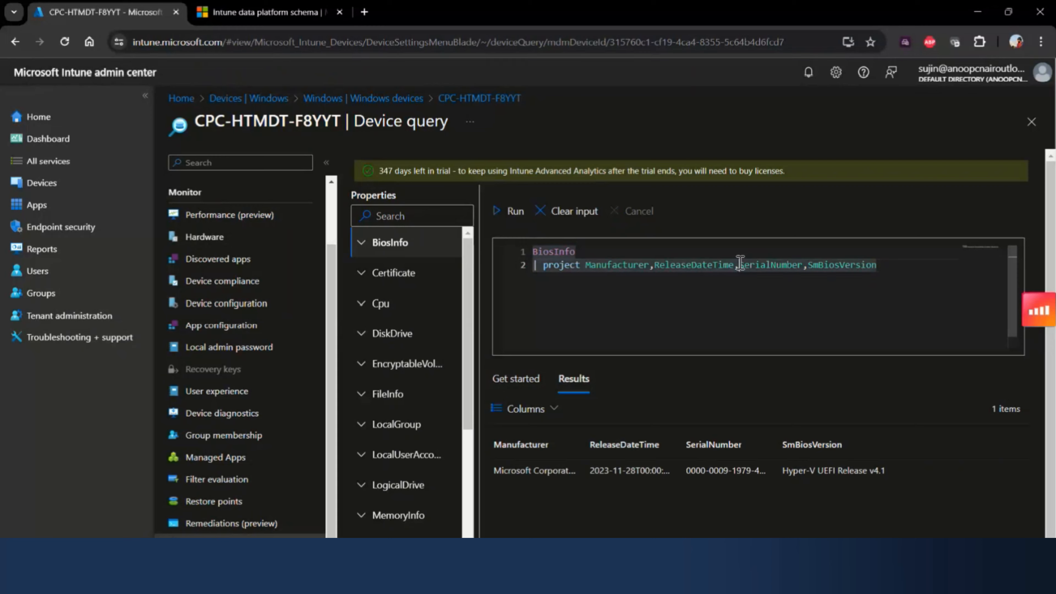
- Remove SerialNumber and SmBiosVersion from the project line and rerun the BiosInfo query
{"action": "left_click_drag", "start_coordinate": [738, 265], "coordinate": [985, 273]}
{"action": "key", "text": "BackSpace"}
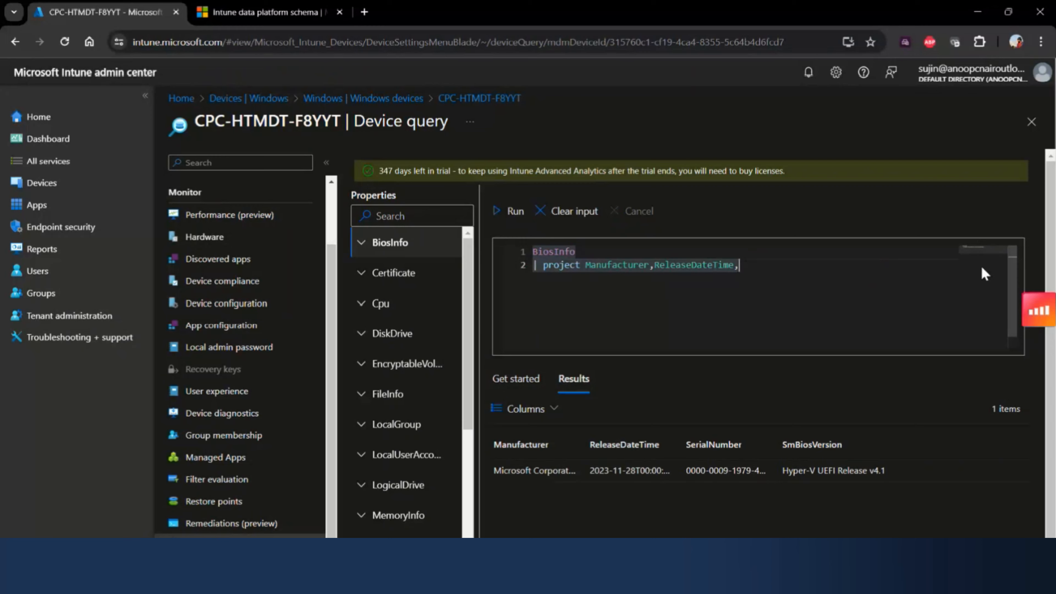
{"action": "key", "text": "BackSpace"}
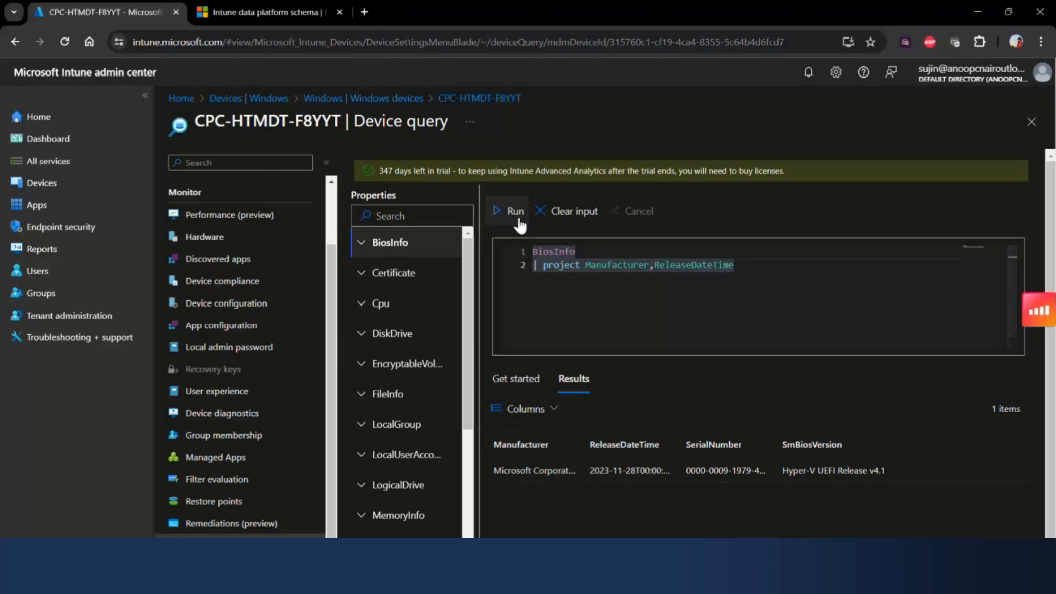
{"action": "left_click", "coordinate": [515, 211]}
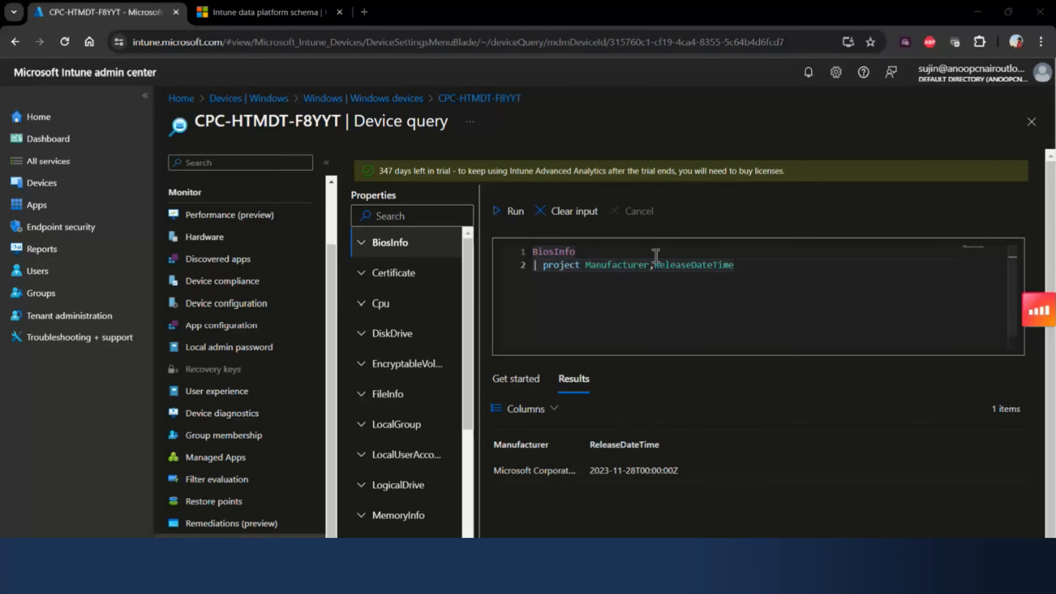
- Replace the query with "Cpu | project CurrentClockSpeed, MaxClockSpeed, CpuStatus" on two lines and highlight its entity, operator and column names
{"action": "left_click", "coordinate": [670, 279]}
{"action": "key", "text": "ctrl+a"}
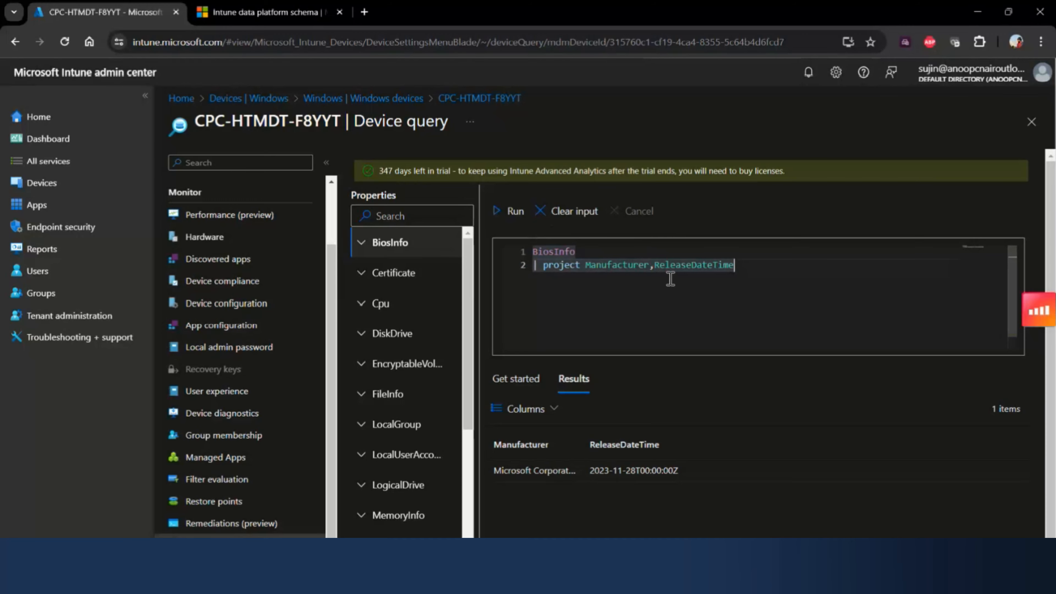
{"action": "key", "text": "ctrl+a"}
{"action": "type", "text": "Cpu | project CurrentClockSpeed, MaxClockSpeed, CpuStatus"}
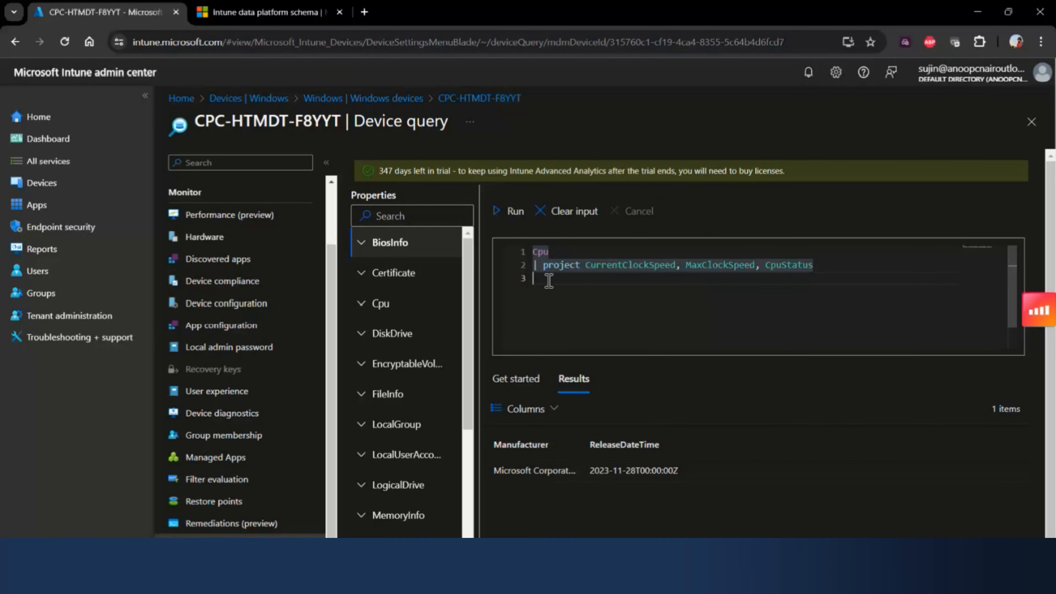
{"action": "double_click", "coordinate": [549, 253]}
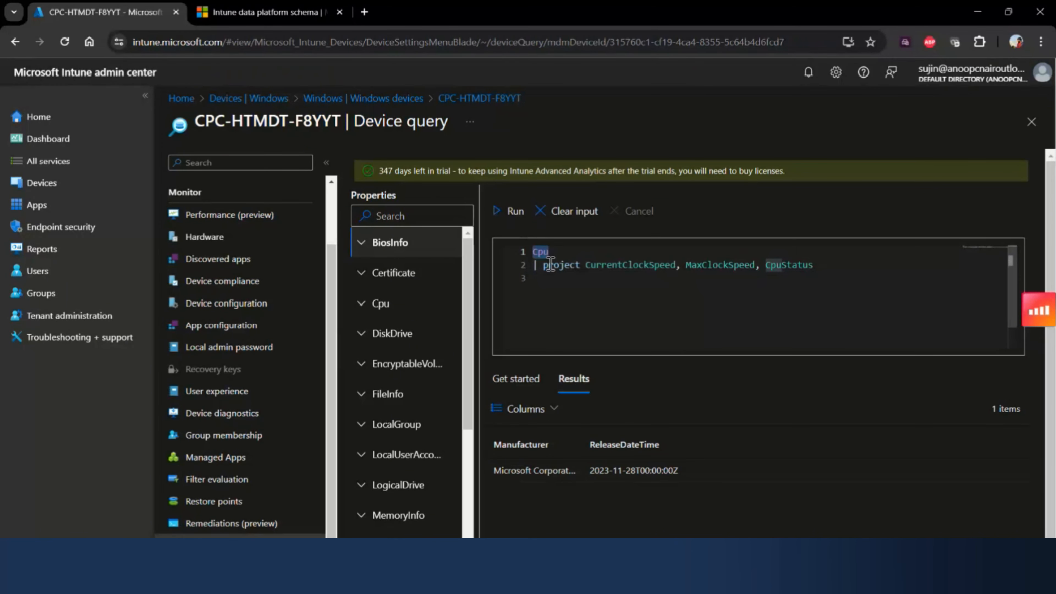
{"action": "left_click", "coordinate": [544, 267]}
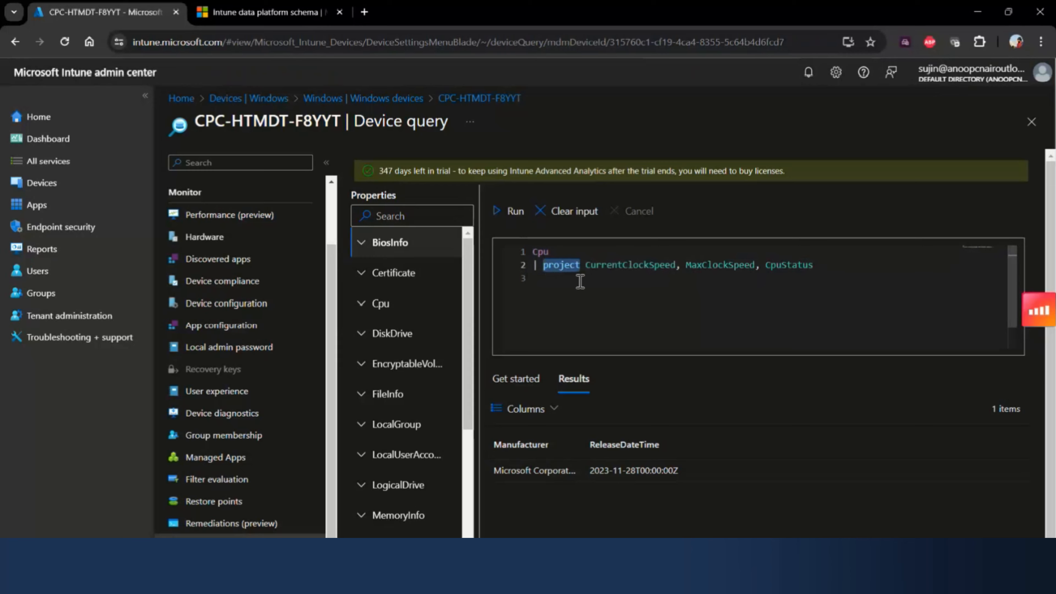
{"action": "left_click", "coordinate": [602, 266]}
{"action": "key", "text": "ctrl+a"}
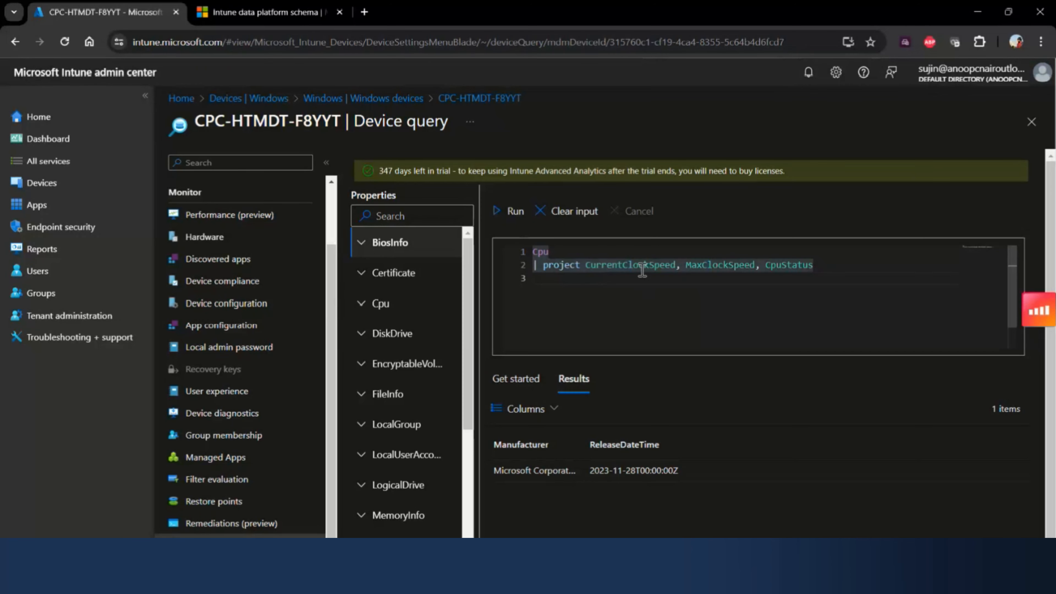
{"action": "double_click", "coordinate": [726, 264]}
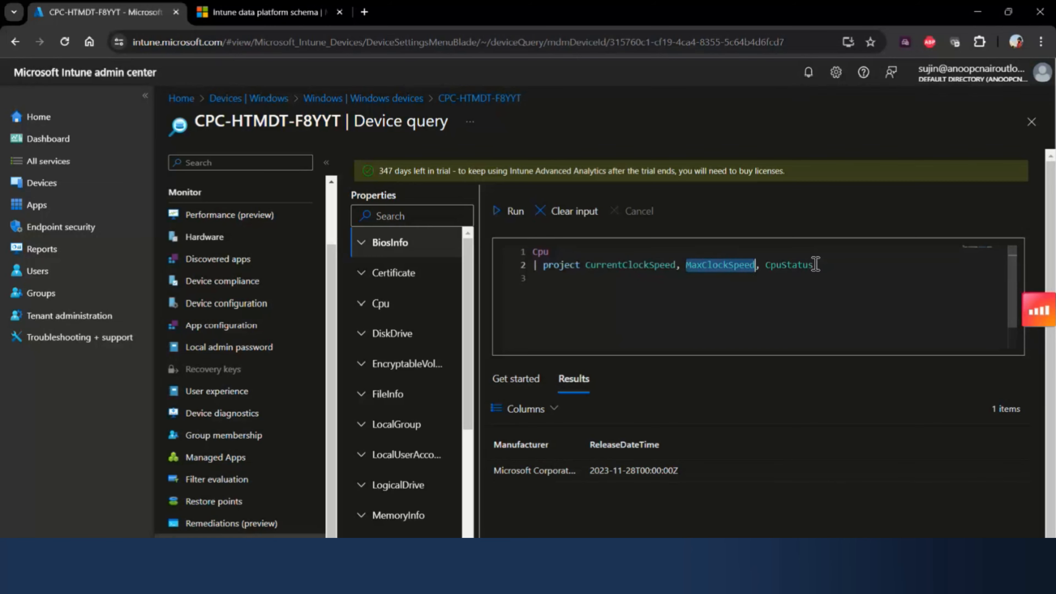
- Remove the whole project line, run the query on Cpu alone, and look across all the result columns
{"action": "left_click_drag", "start_coordinate": [815, 265], "coordinate": [534, 265]}
{"action": "key", "text": "ctrl+c"}
{"action": "key", "text": "BackSpace"}
{"action": "left_click", "coordinate": [516, 213]}
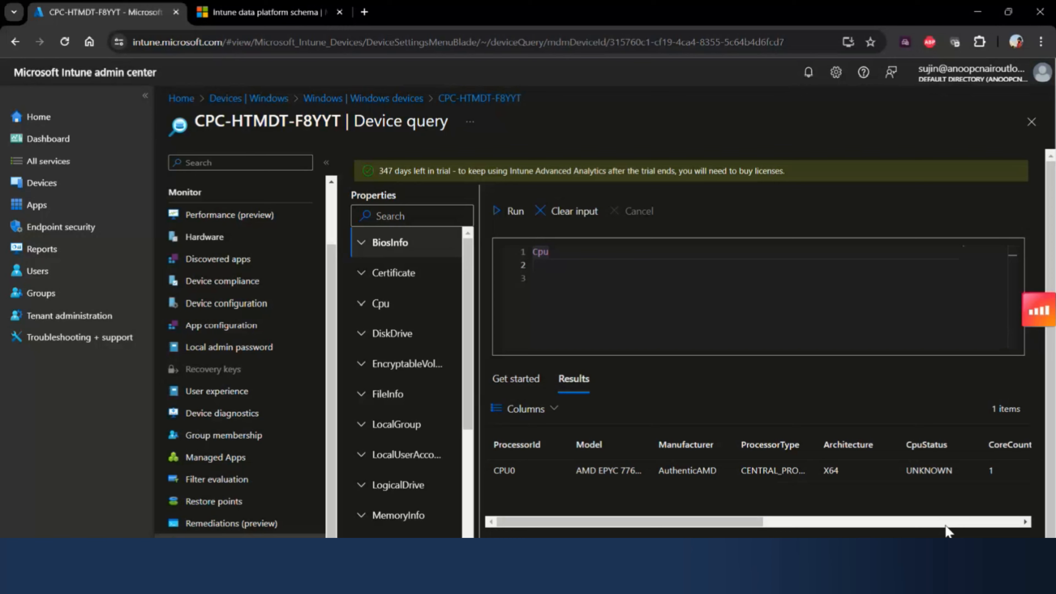
{"action": "left_click", "coordinate": [800, 522]}
{"action": "left_click_drag", "start_coordinate": [801, 523], "coordinate": [605, 525]}
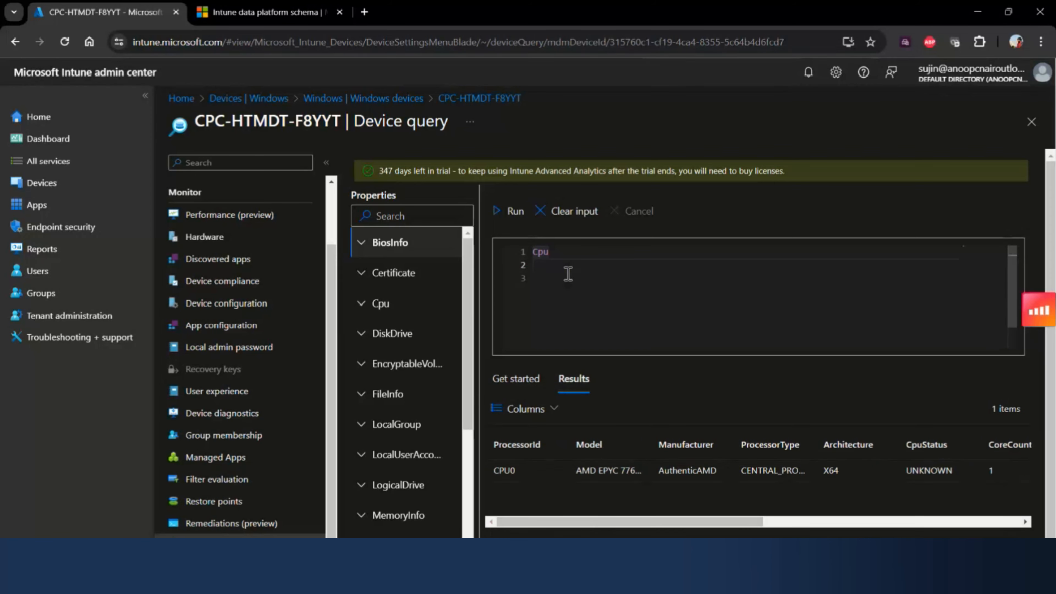
- Restore the project line with only CurrentClockSpeed, run the Cpu query, and highlight the device name in the page title
{"action": "left_click", "coordinate": [559, 268]}
{"action": "key", "text": "ctrl+v"}
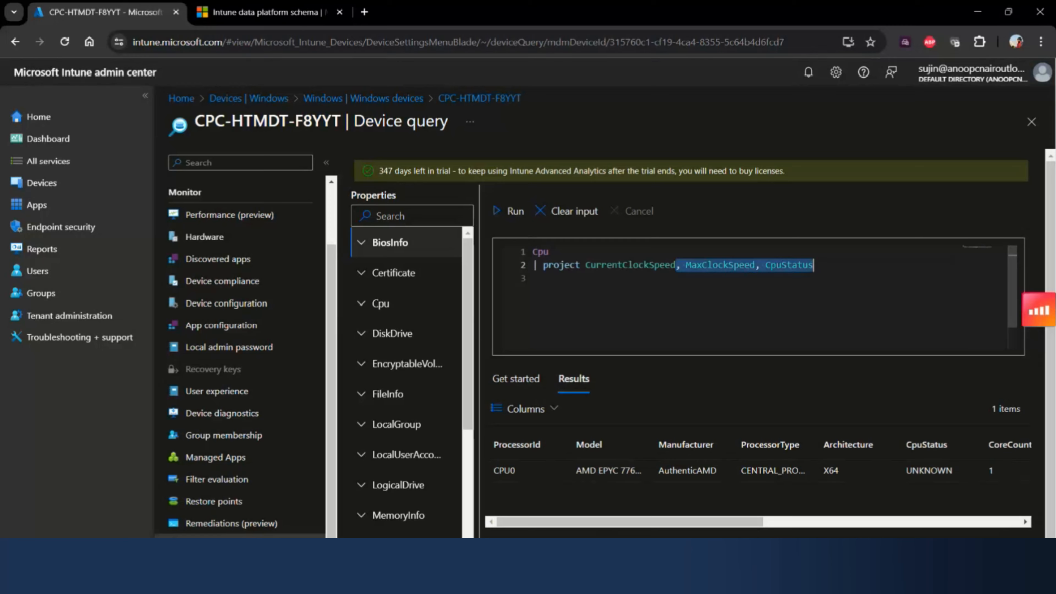
{"action": "key", "text": "BackSpace"}
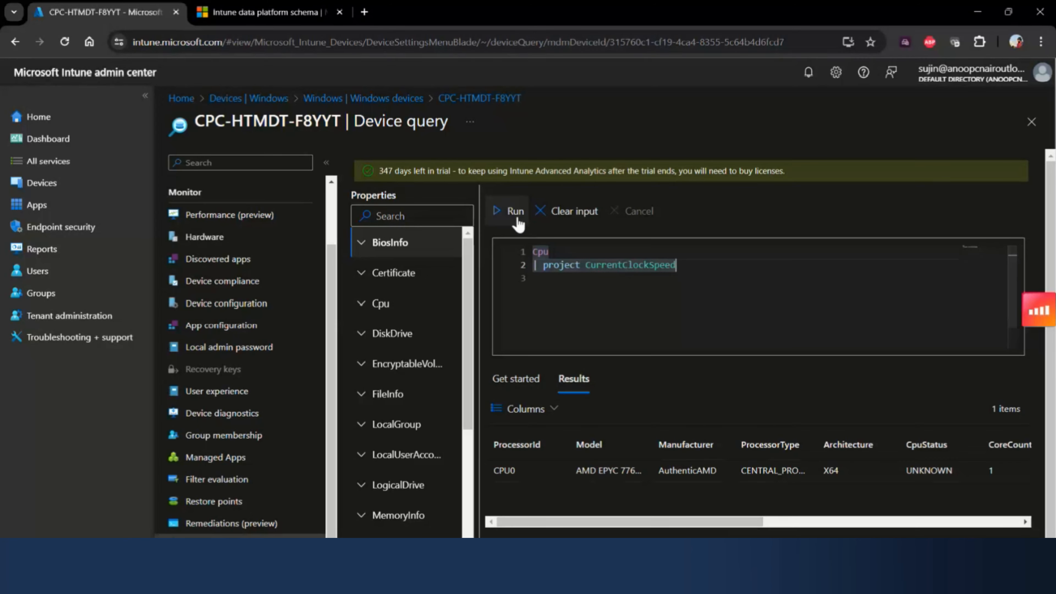
{"action": "left_click", "coordinate": [511, 212]}
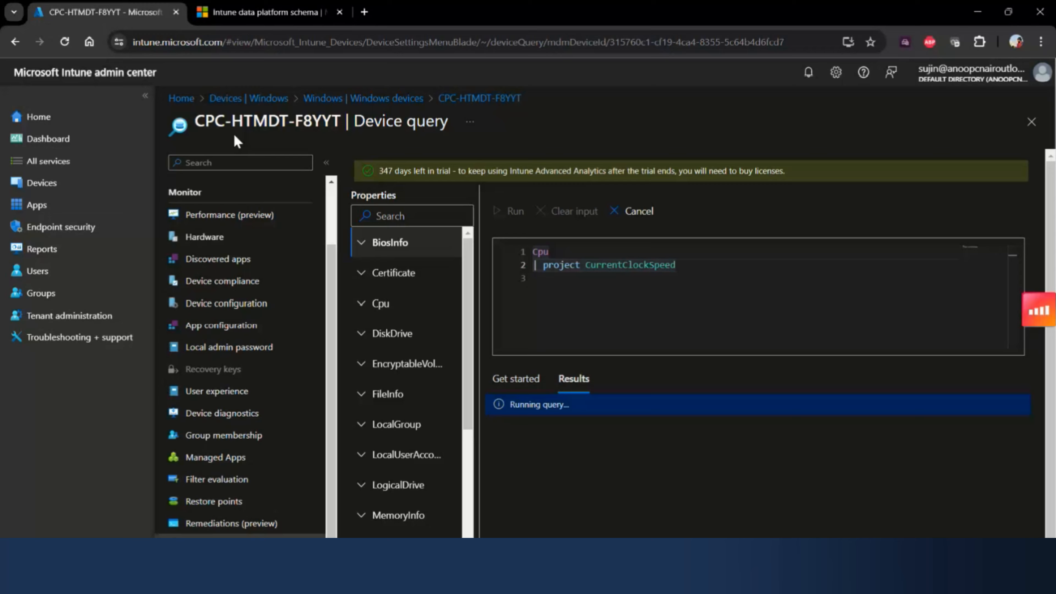
{"action": "left_click_drag", "start_coordinate": [194, 121], "coordinate": [340, 123]}
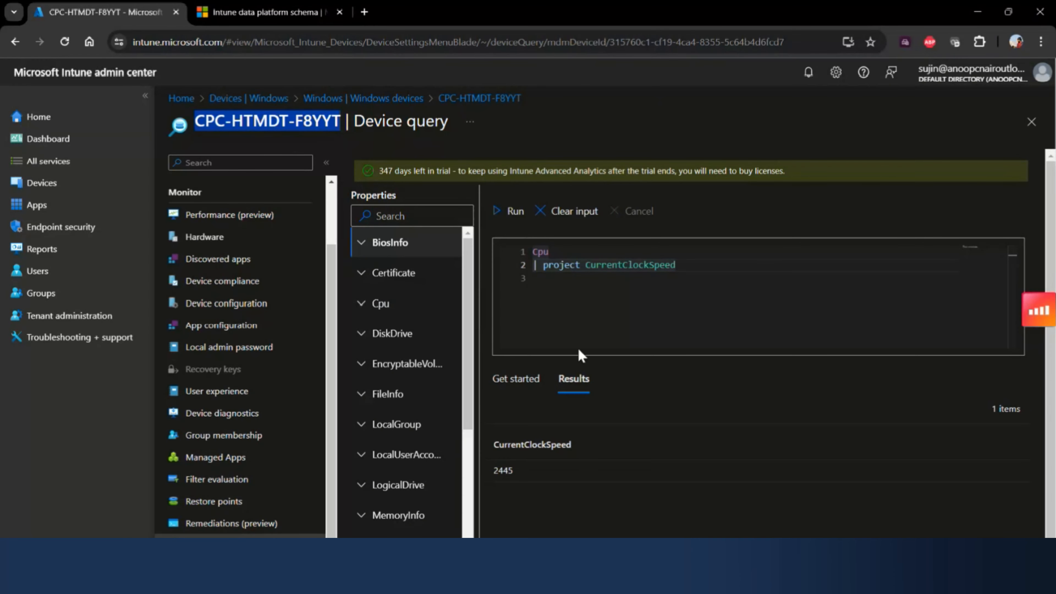
- Expand the Certificate properties and replace the query with "Certificate | project SubjectName" on two lines
{"action": "left_click", "coordinate": [364, 282]}
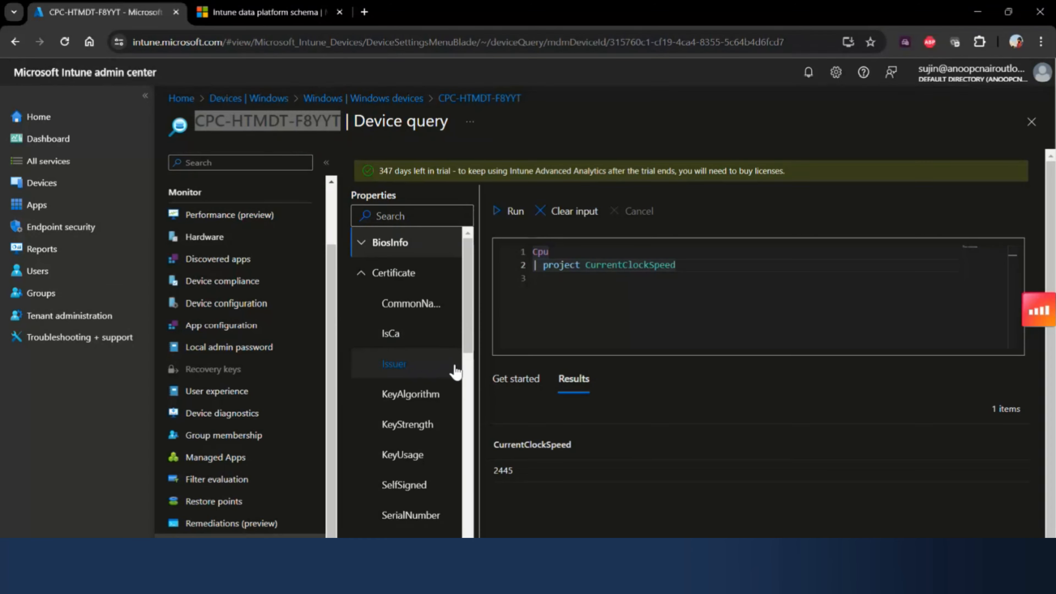
{"action": "left_click", "coordinate": [689, 257]}
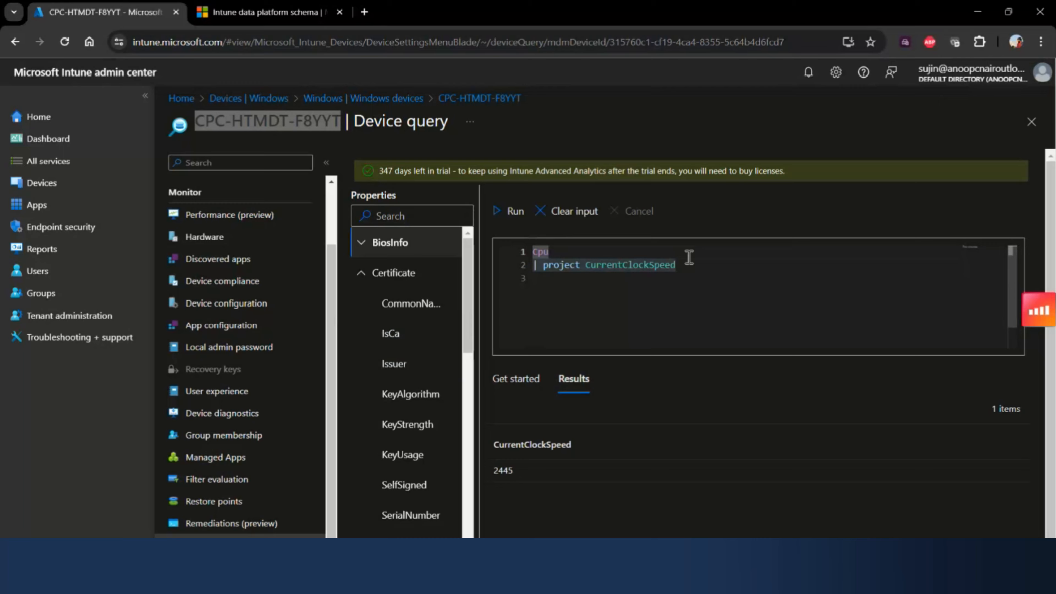
{"action": "type", "text": "c"}
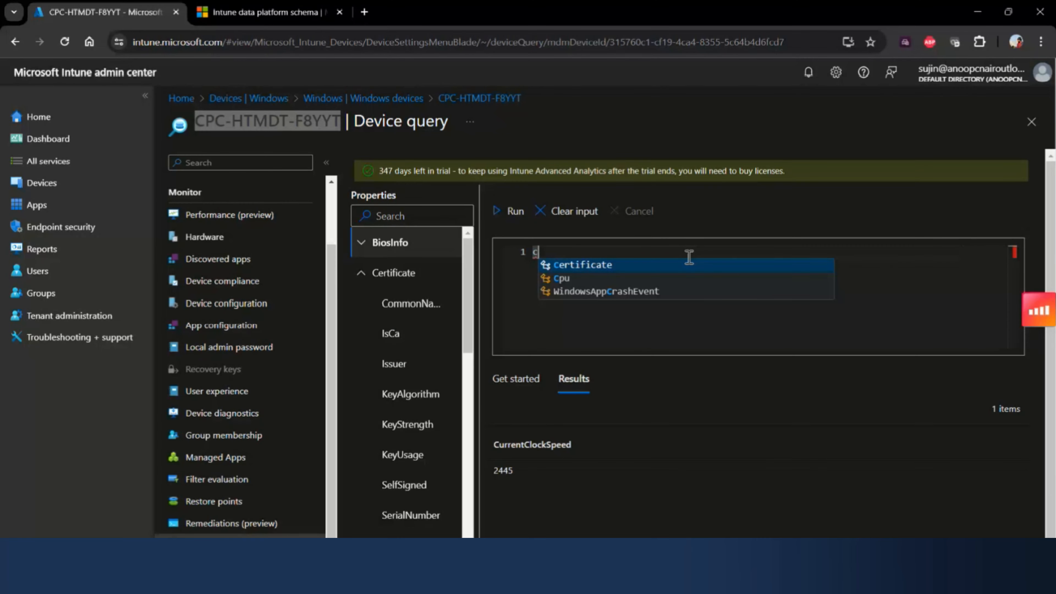
{"action": "key", "text": "Return"}
{"action": "key", "text": "Return"}
{"action": "type", "text": "| pr"}
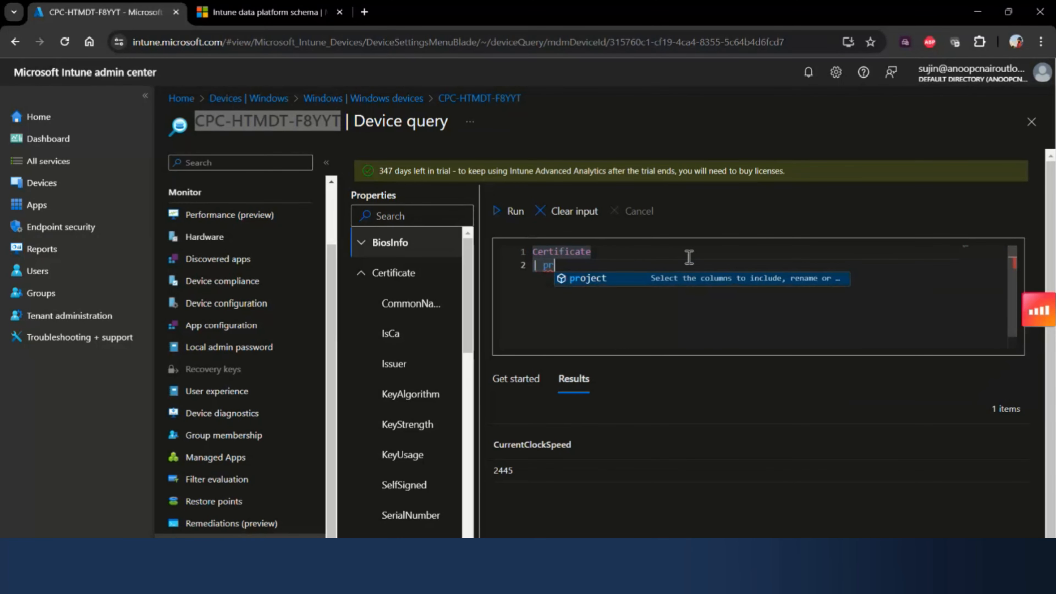
{"action": "key", "text": "Return"}
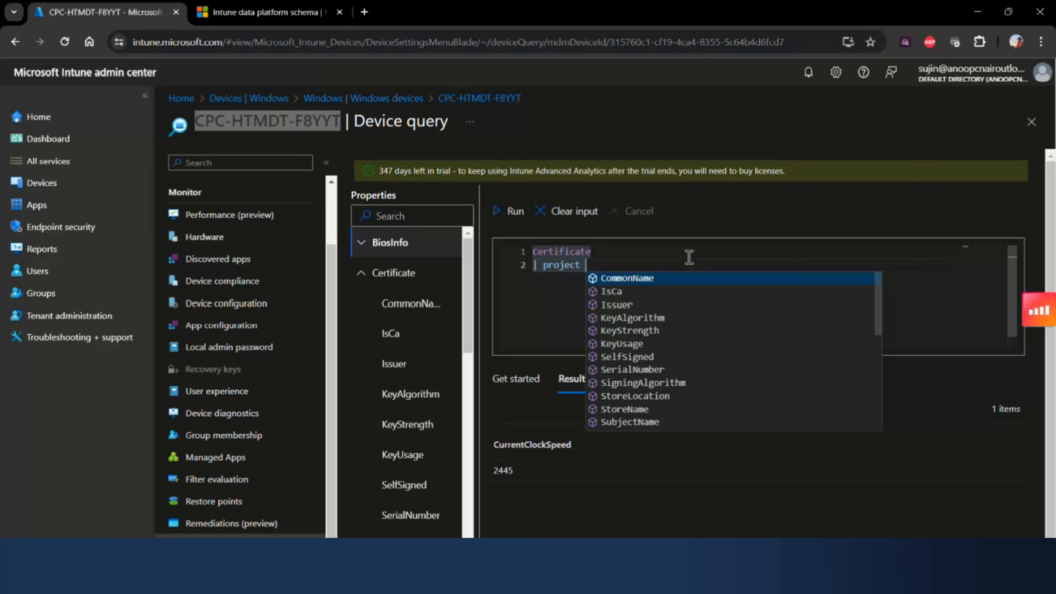
{"action": "type", "text": "su"}
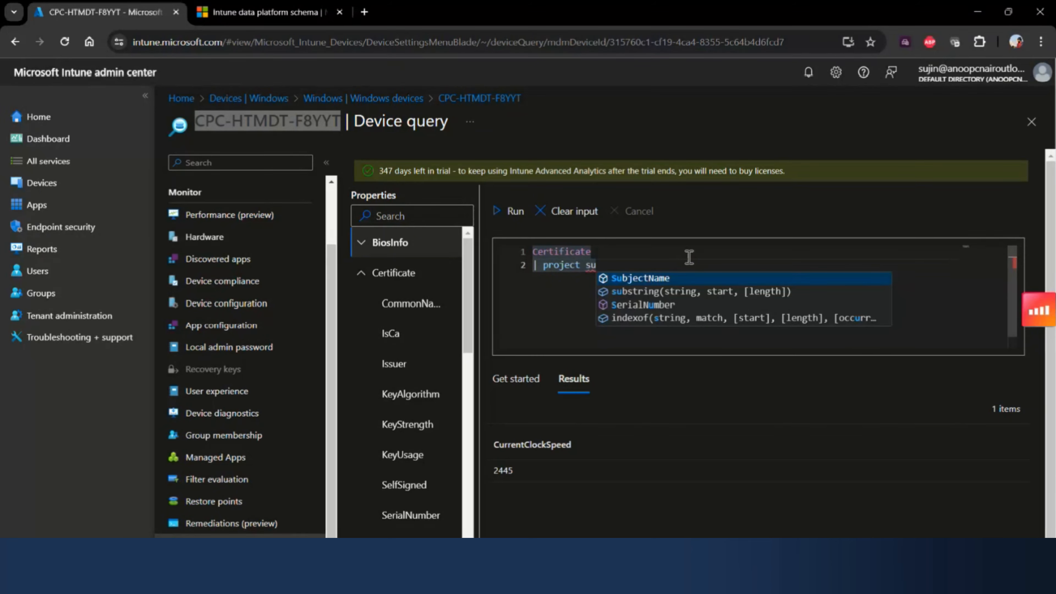
{"action": "key", "text": "Return"}
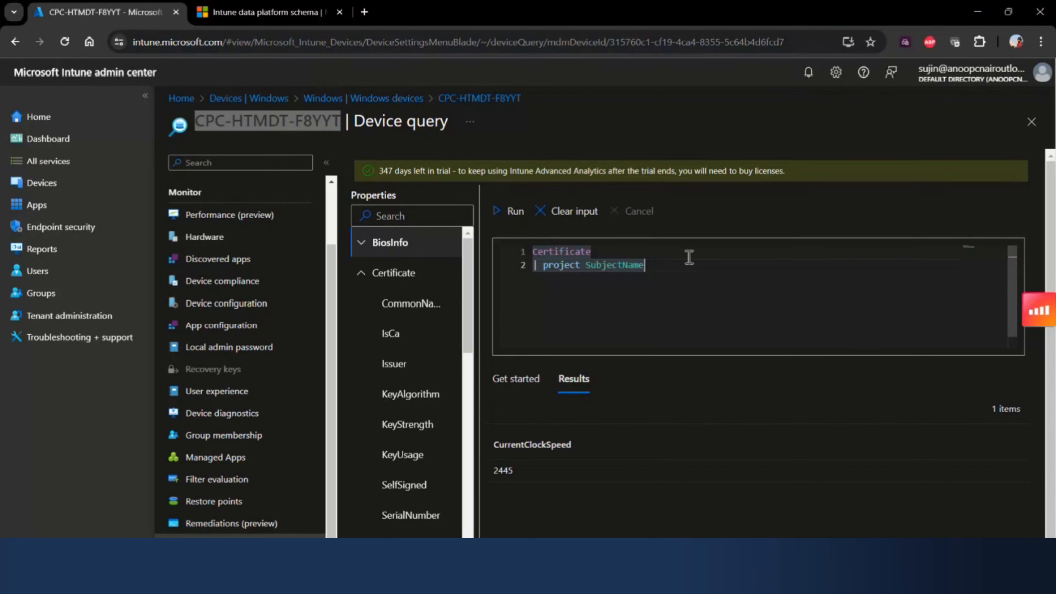
- Add ValidFromDateTime to the project line, run the Certificate query, and widen the SubjectName results column
{"action": "type", "text": ",ValidFromDateTime"}
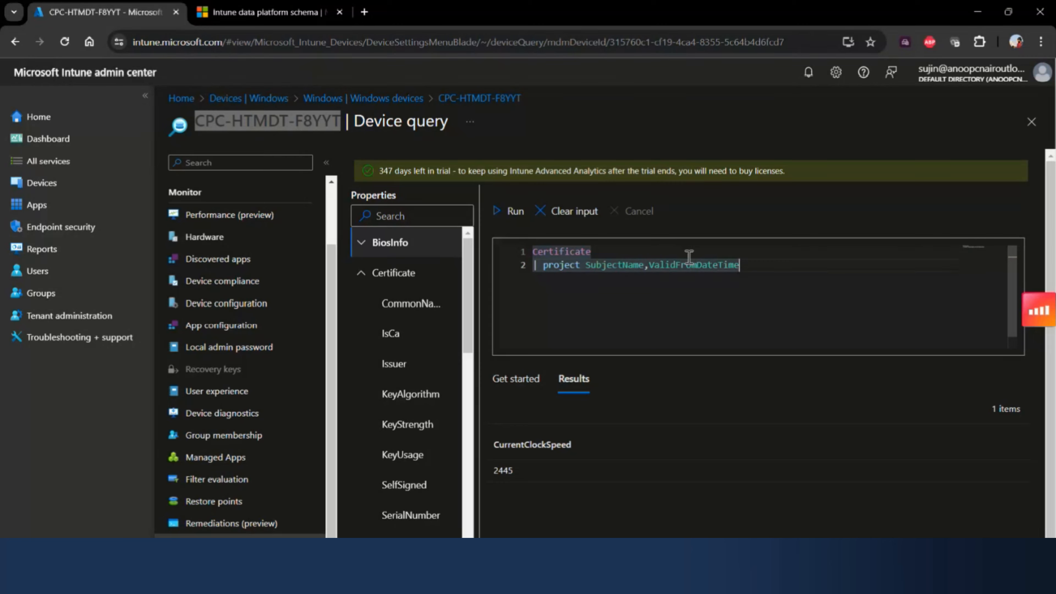
{"action": "left_click", "coordinate": [513, 216]}
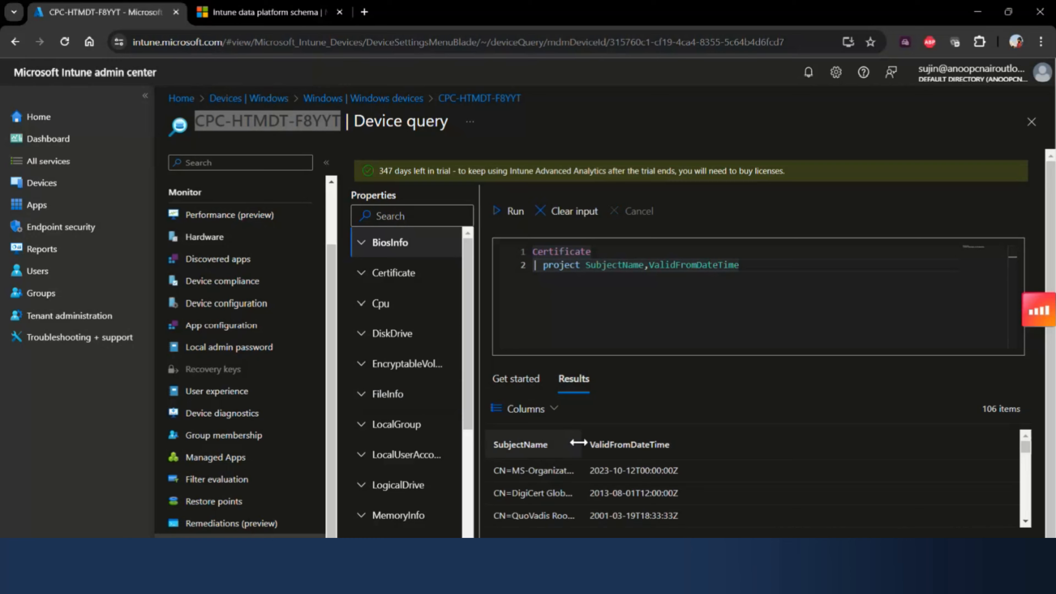
{"action": "left_click_drag", "start_coordinate": [582, 443], "coordinate": [624, 440]}
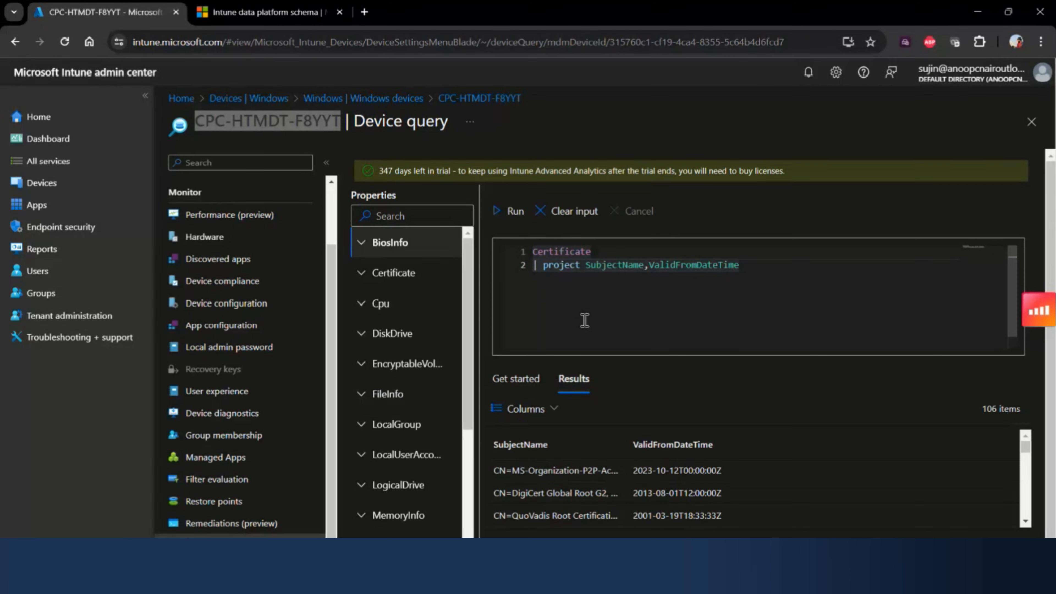
- Replace the query with one projecting SubjectName, ValidFromDateTime, ValidToDateTime and CommonName where ValidToDateTime is between now() and now() + 90d, and run it
{"action": "key", "text": "ctrl+a"}
{"action": "double_click", "coordinate": [675, 266]}
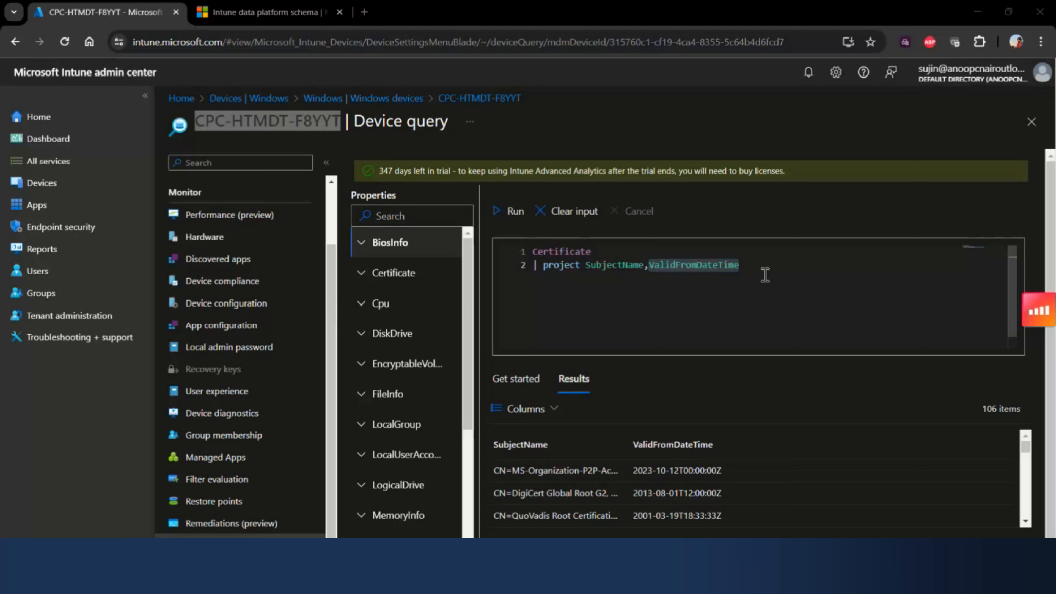
{"action": "key", "text": "ctrl+a"}
{"action": "type", "text": "Certificate | project SubjectName, ValidFromDateTime, ValidToDateTime, CommonName | where ValidToDateTime > now() and ValidToDateTime < now() + 90d"}
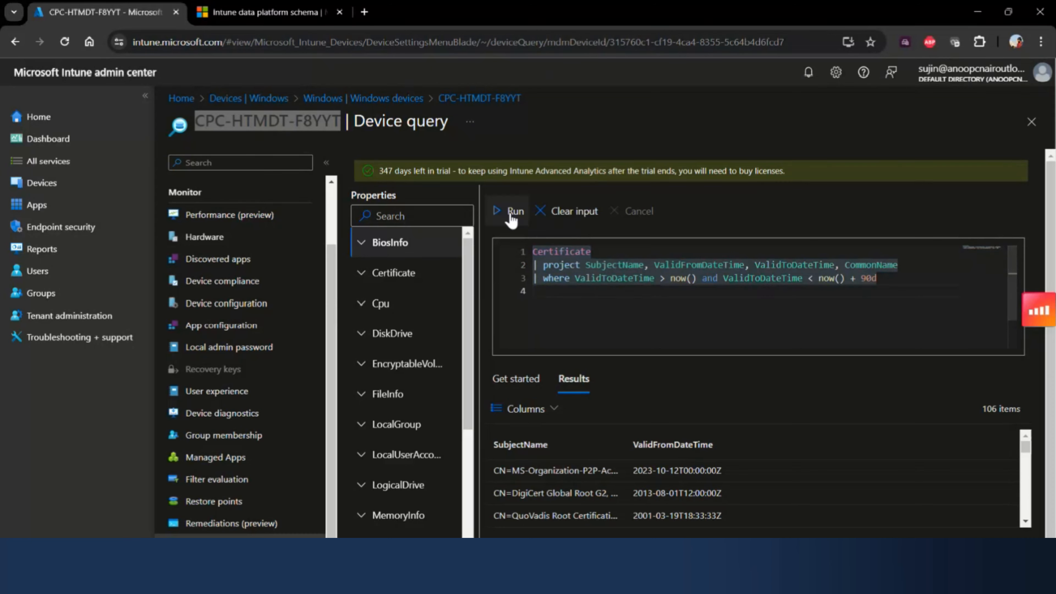
{"action": "left_click", "coordinate": [511, 220]}
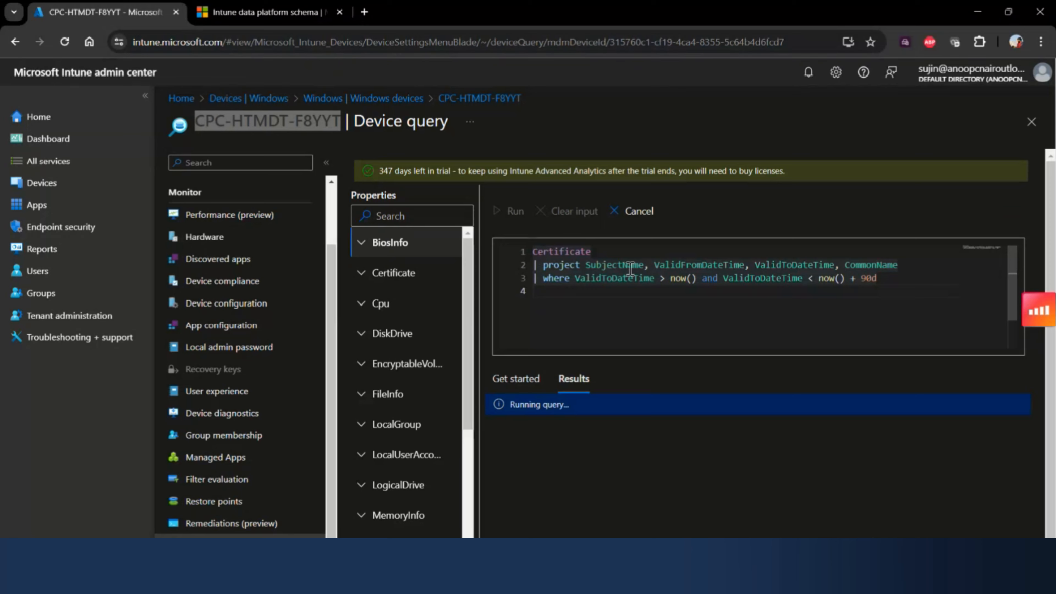
- Highlight ValidFromDateTime, CommonName and the 90d limit in the expiring-certificates query and rerun it
{"action": "double_click", "coordinate": [707, 266]}
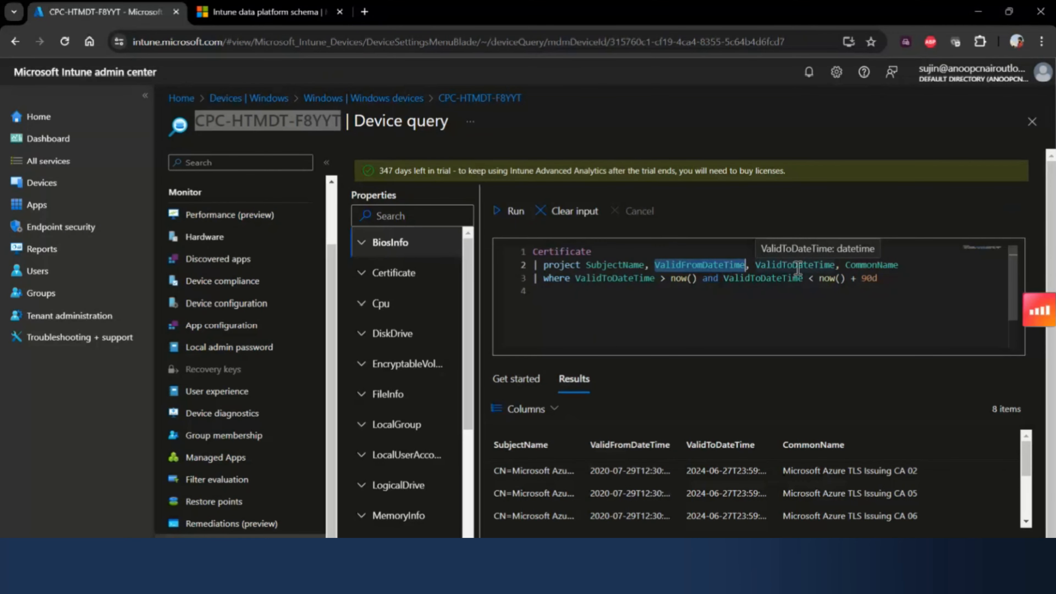
{"action": "double_click", "coordinate": [863, 266]}
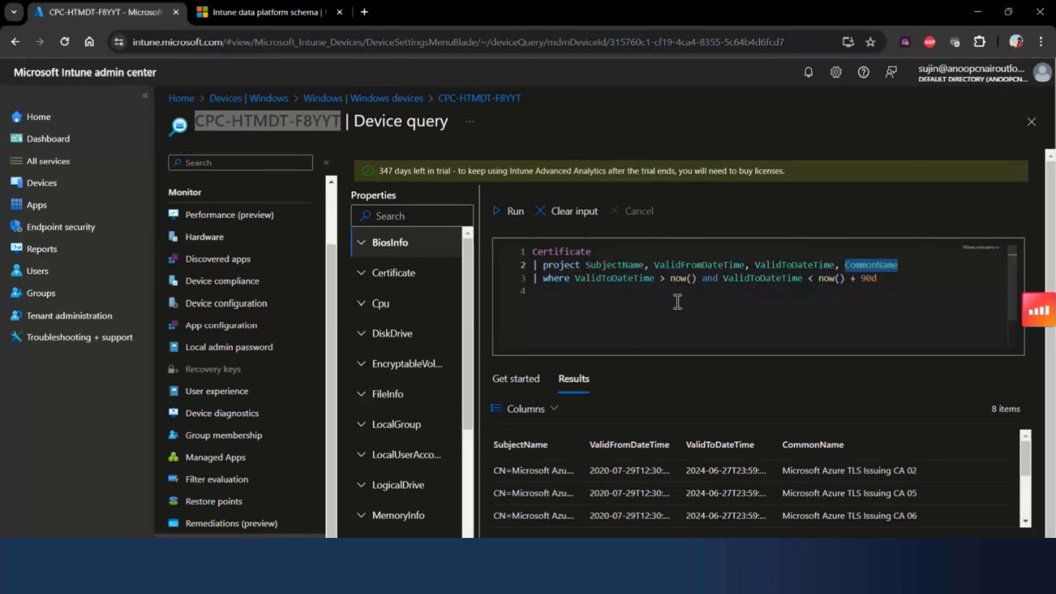
{"action": "left_click", "coordinate": [743, 287]}
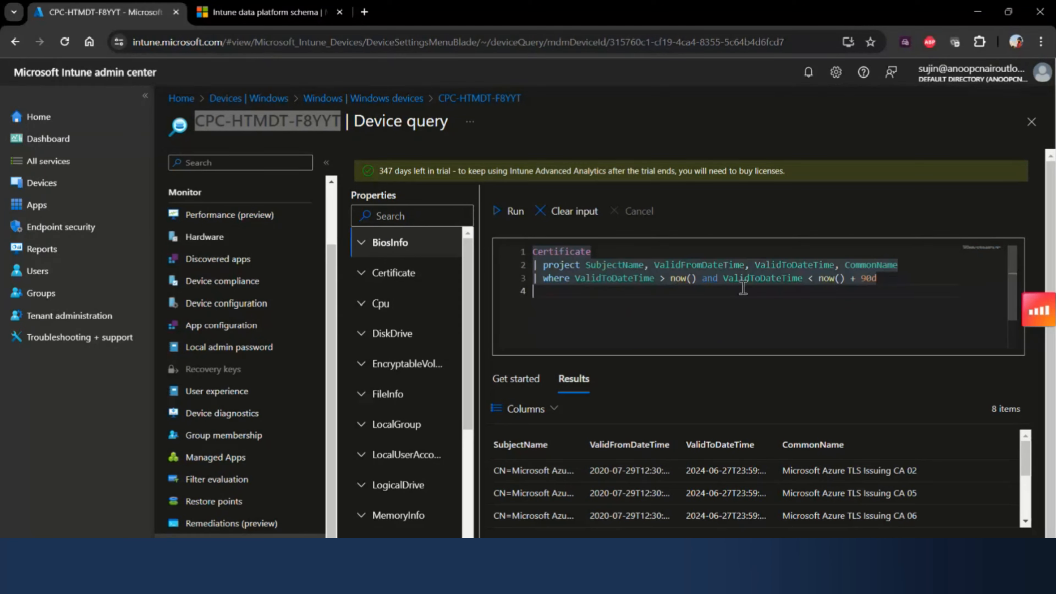
{"action": "double_click", "coordinate": [871, 281]}
{"action": "left_click", "coordinate": [883, 284]}
{"action": "double_click", "coordinate": [884, 284]}
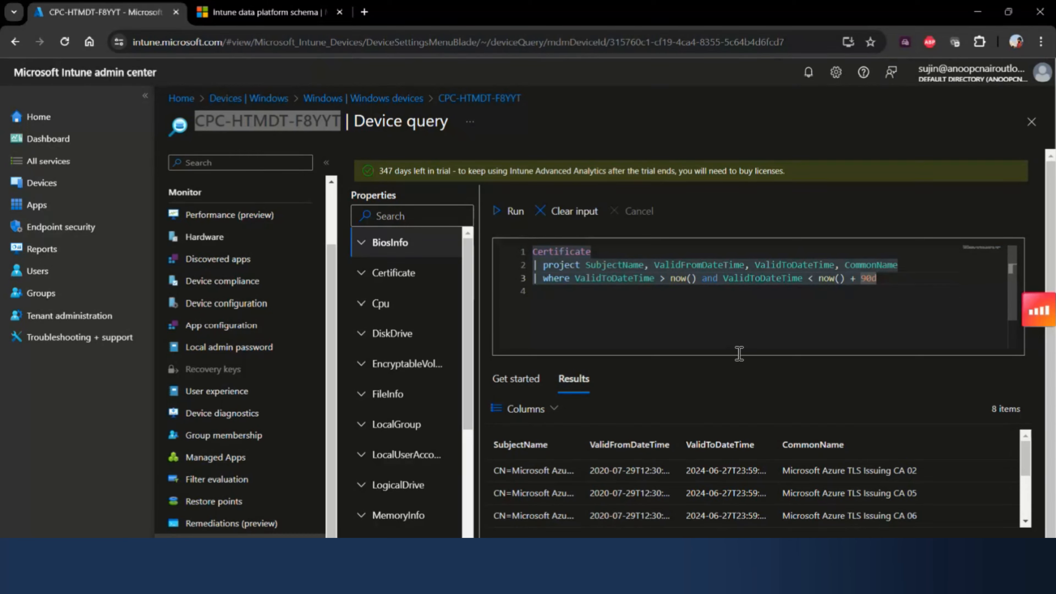
{"action": "left_click", "coordinate": [515, 211]}
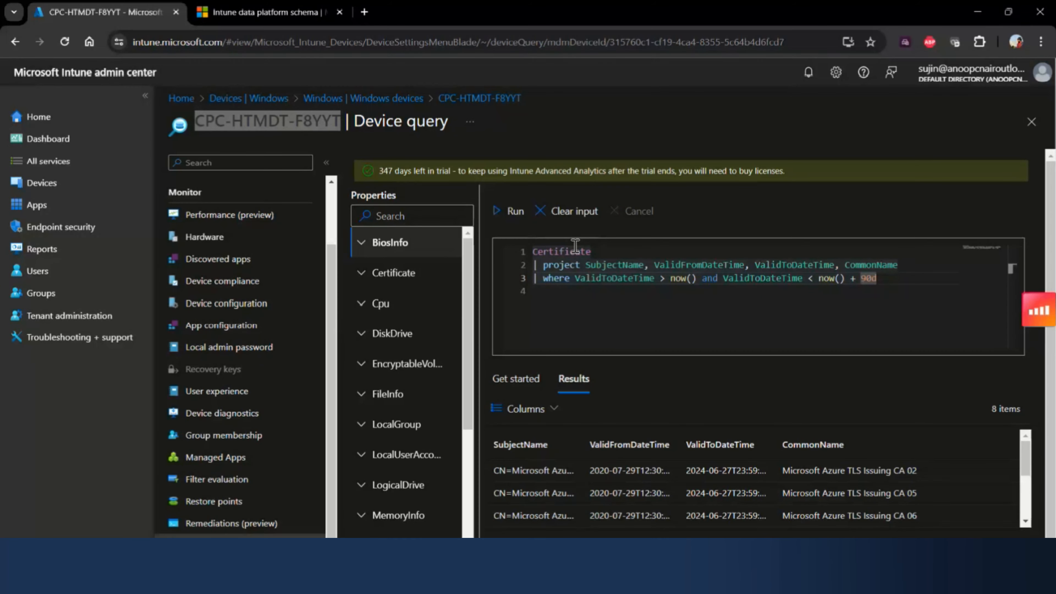
{"action": "left_click", "coordinate": [579, 276]}
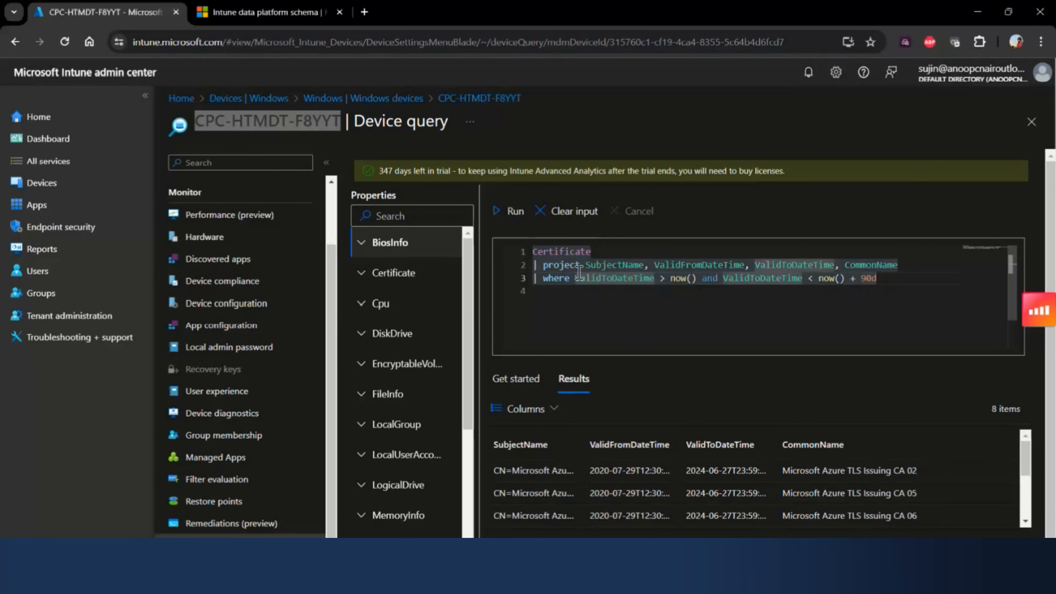
- Clear the query input and look through the properties of the Certificate entity
{"action": "left_click", "coordinate": [553, 211]}
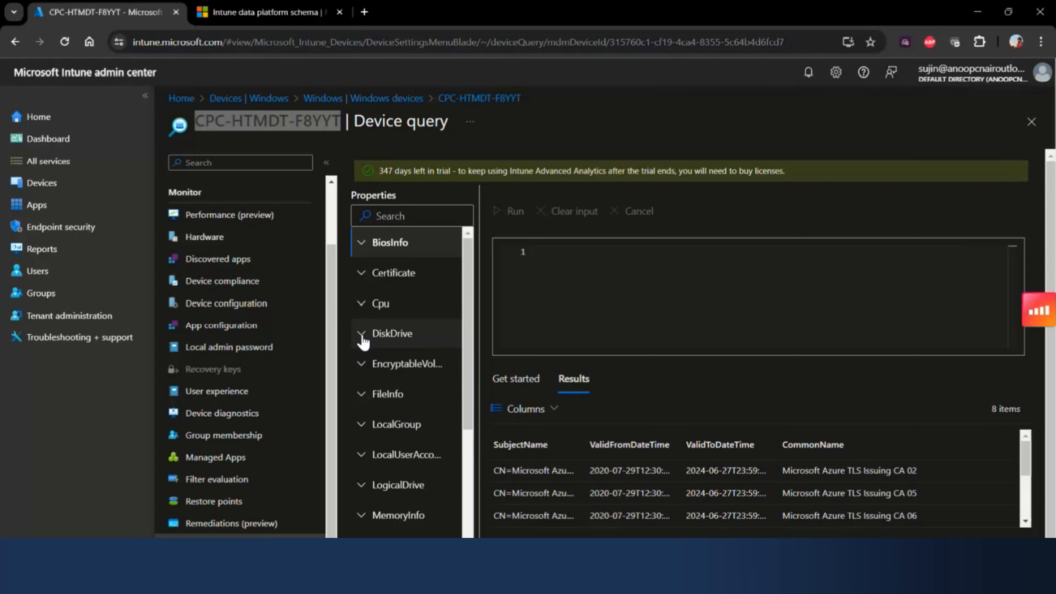
{"action": "left_click", "coordinate": [366, 277]}
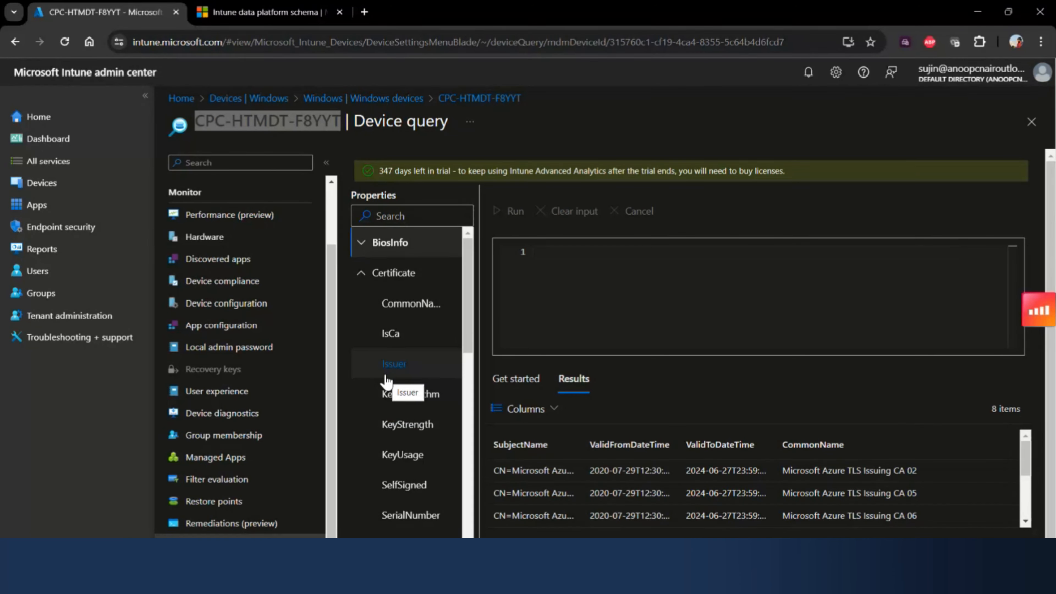
{"action": "scroll", "coordinate": [432, 366], "scroll_direction": "down", "scroll_amount": 2}
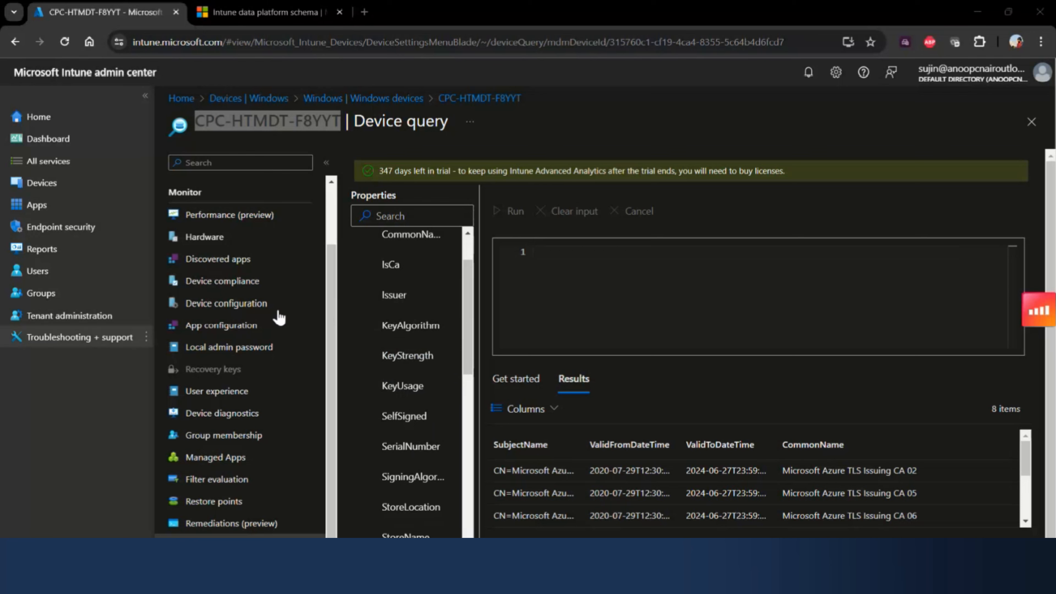
- Enter and run the two-line query "Certificate | where IsCa == true", and look through the returned rows
{"action": "left_click", "coordinate": [556, 254]}
{"action": "type", "text": "c"}
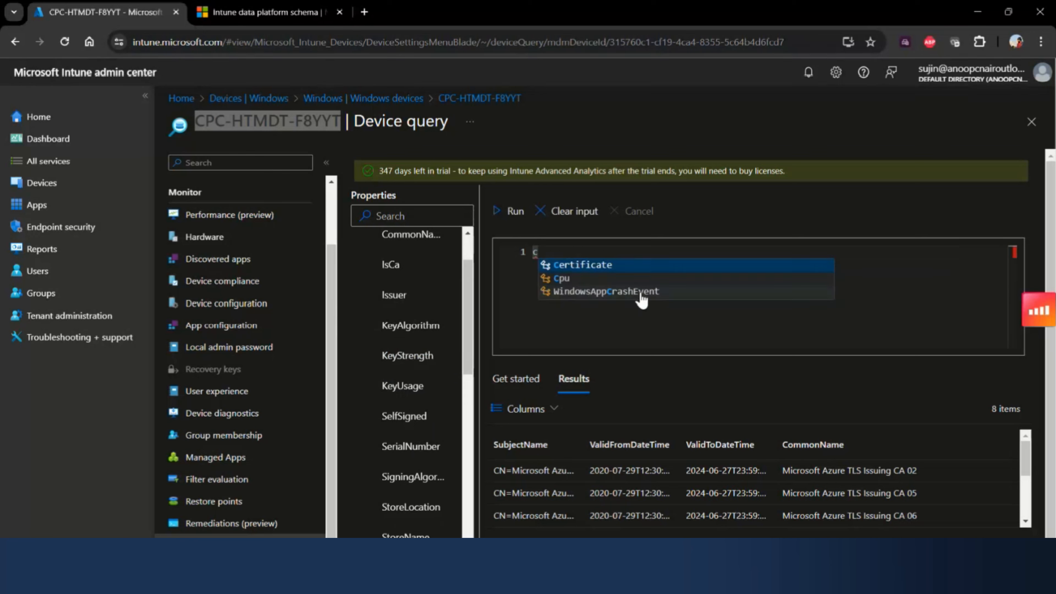
{"action": "left_click", "coordinate": [588, 265]}
{"action": "key", "text": "Return"}
{"action": "type", "text": "| "}
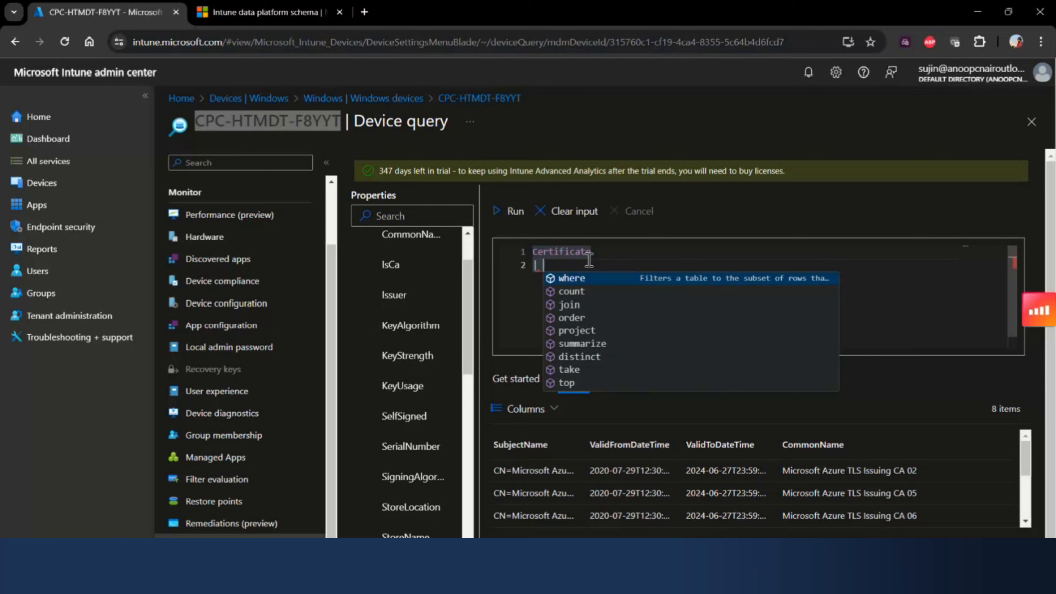
{"action": "type", "text": "where "}
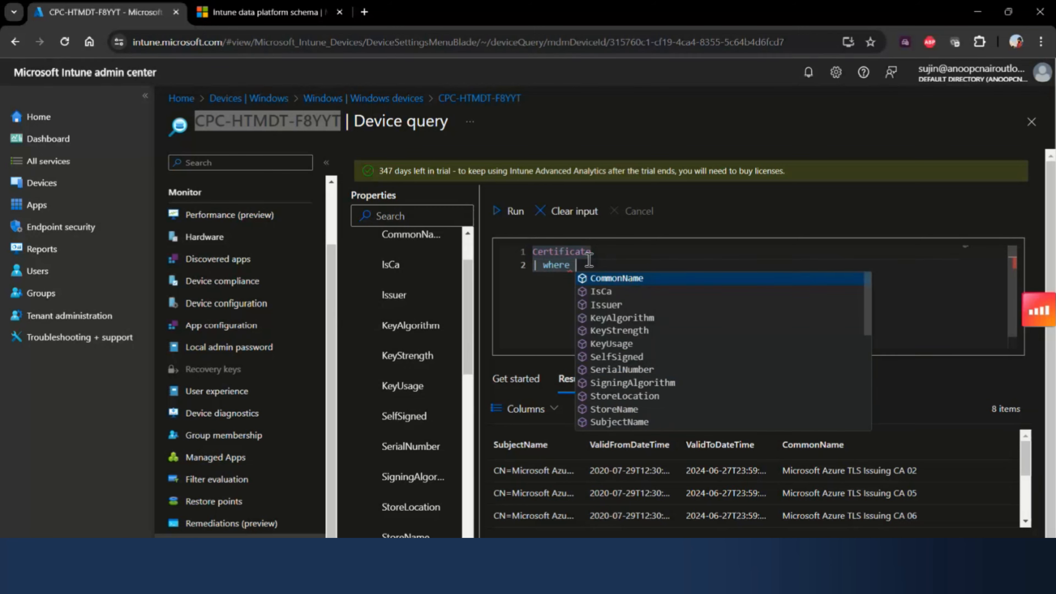
{"action": "type", "text": "IsCa"}
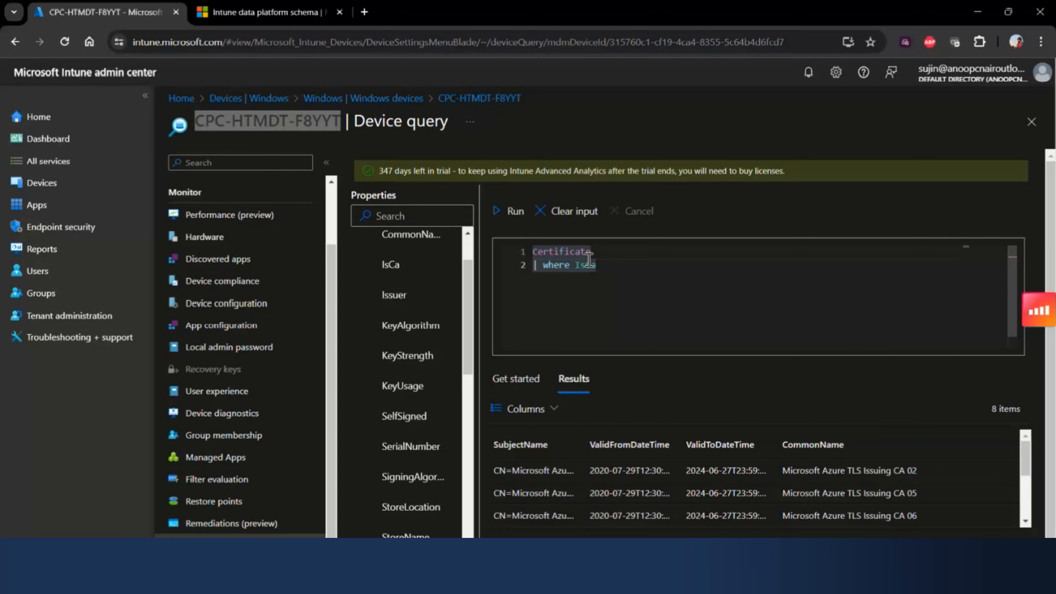
{"action": "type", "text": " == t"}
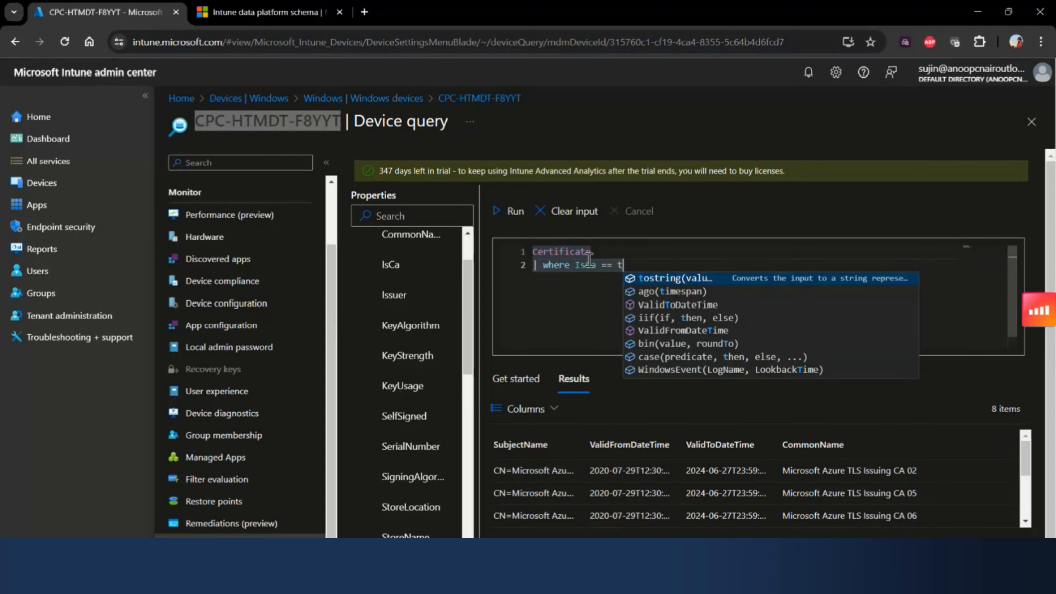
{"action": "type", "text": "rue"}
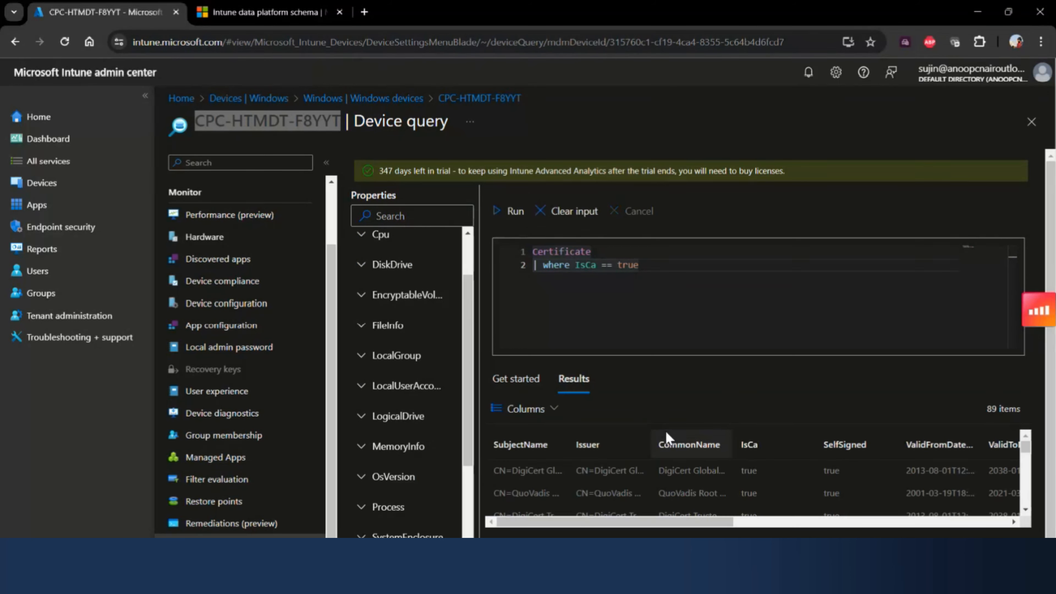
{"action": "scroll", "coordinate": [670, 474], "scroll_direction": "down", "scroll_amount": 4}
{"action": "scroll", "coordinate": [670, 474], "scroll_direction": "down", "scroll_amount": 4}
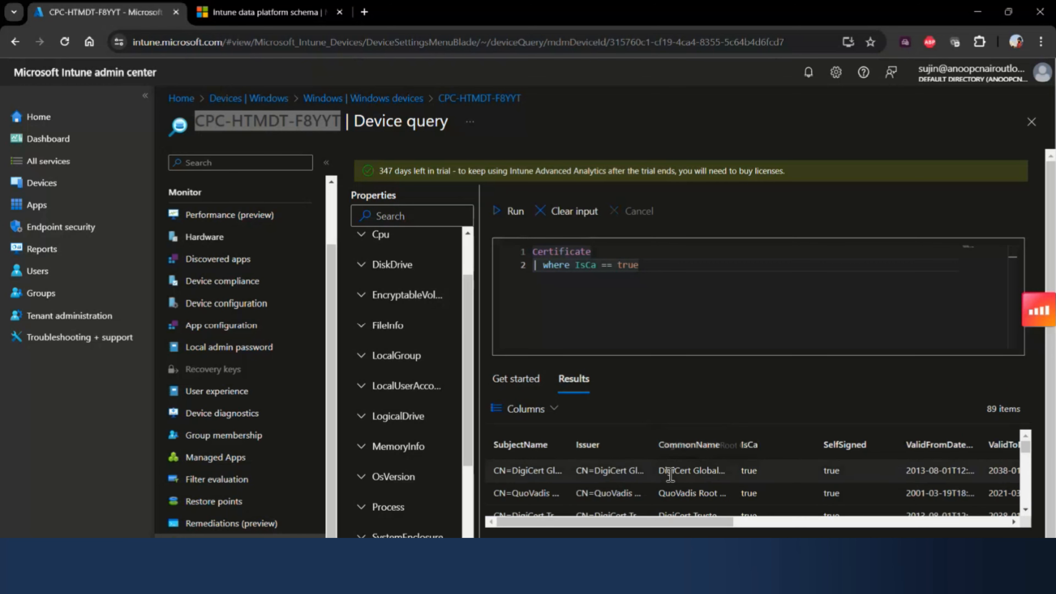
{"action": "scroll", "coordinate": [674, 490], "scroll_direction": "down", "scroll_amount": 2}
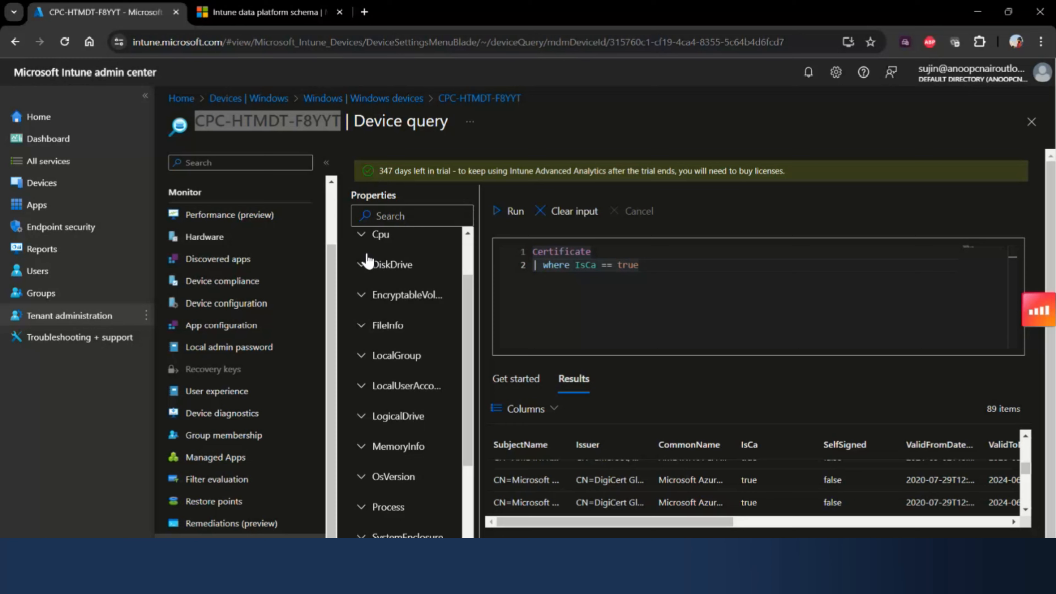
- Add a third line to the Certificate query that projects IsCa, ending with a comma for another column
{"action": "left_click", "coordinate": [633, 286]}
{"action": "key", "text": "Return"}
{"action": "type", "text": "|"}
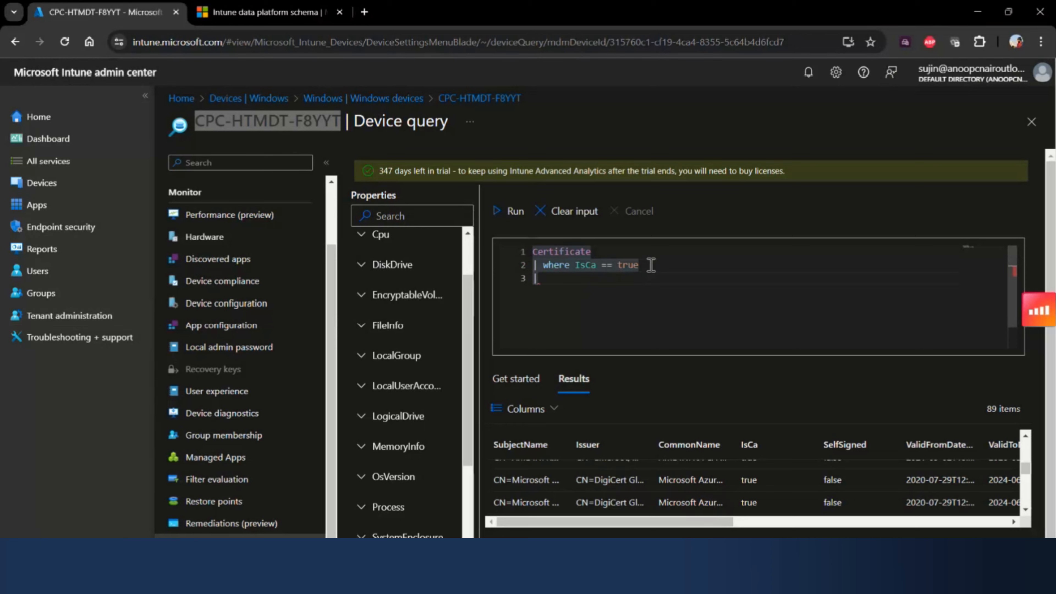
{"action": "type", "text": "project "}
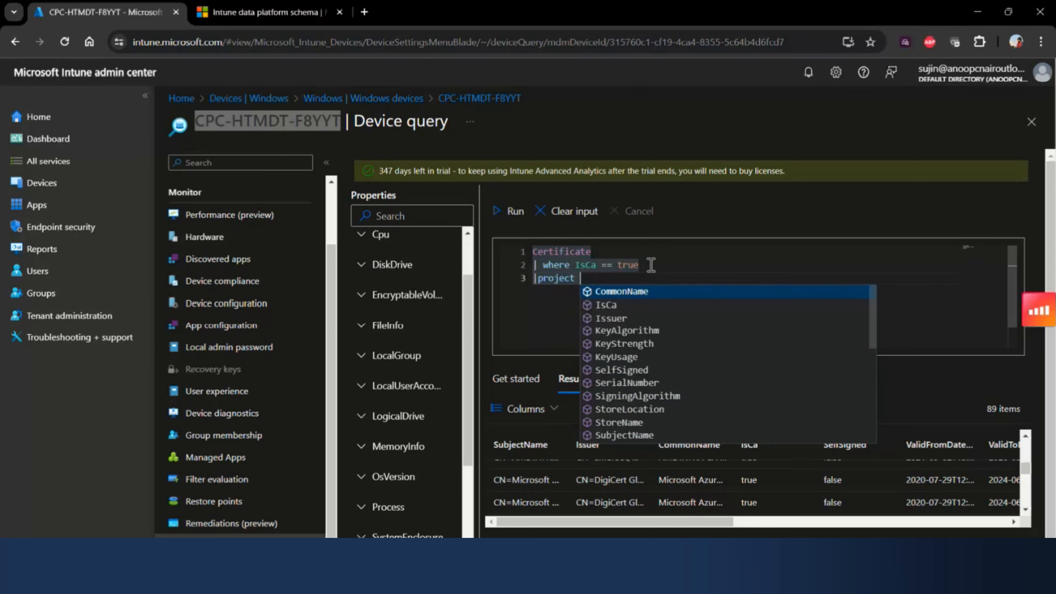
{"action": "type", "text": "is"}
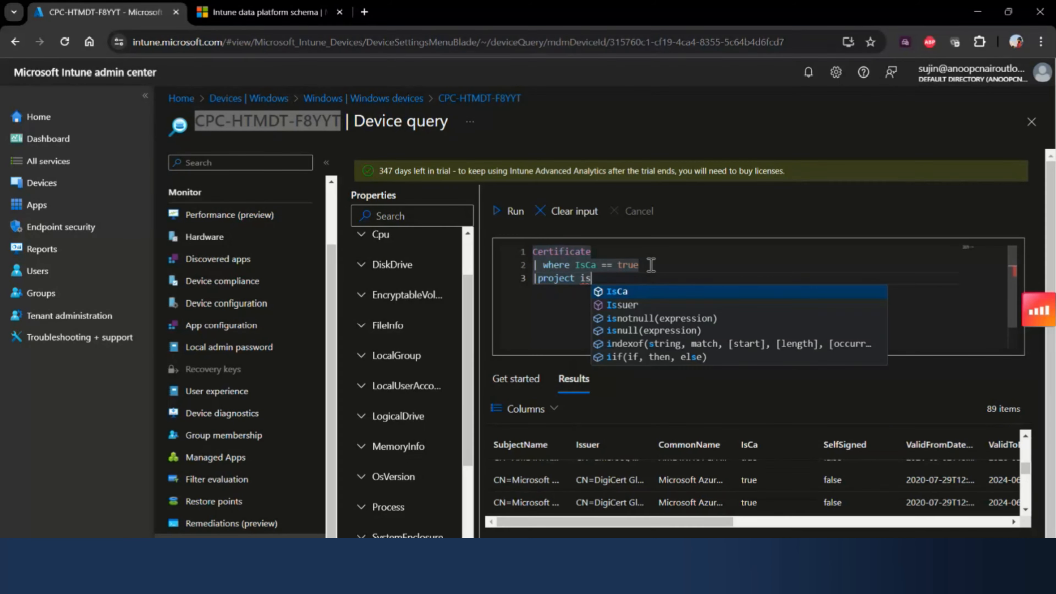
{"action": "key", "text": "Tab"}
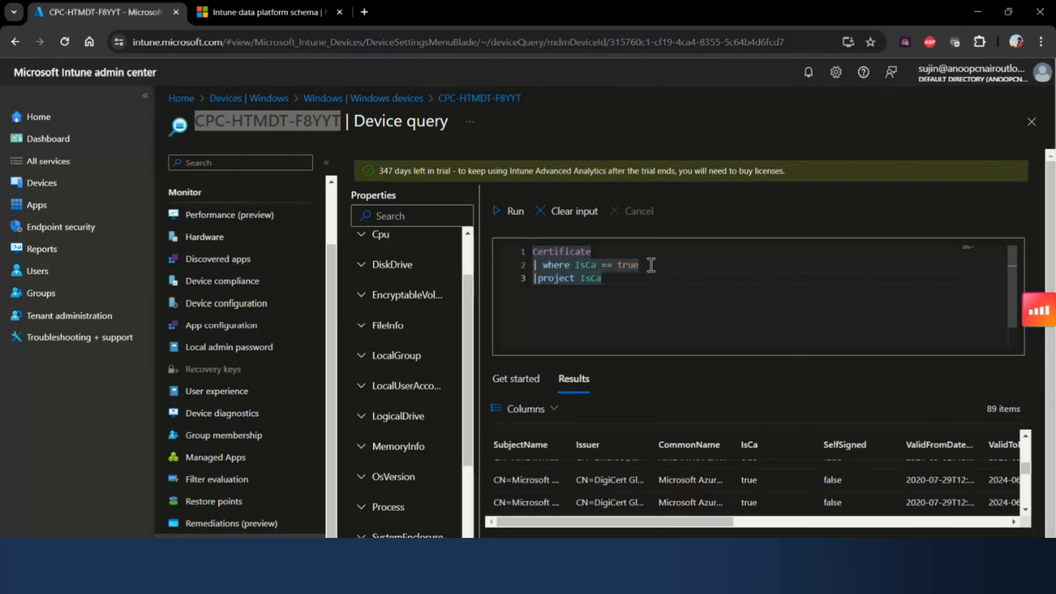
{"action": "type", "text": ","}
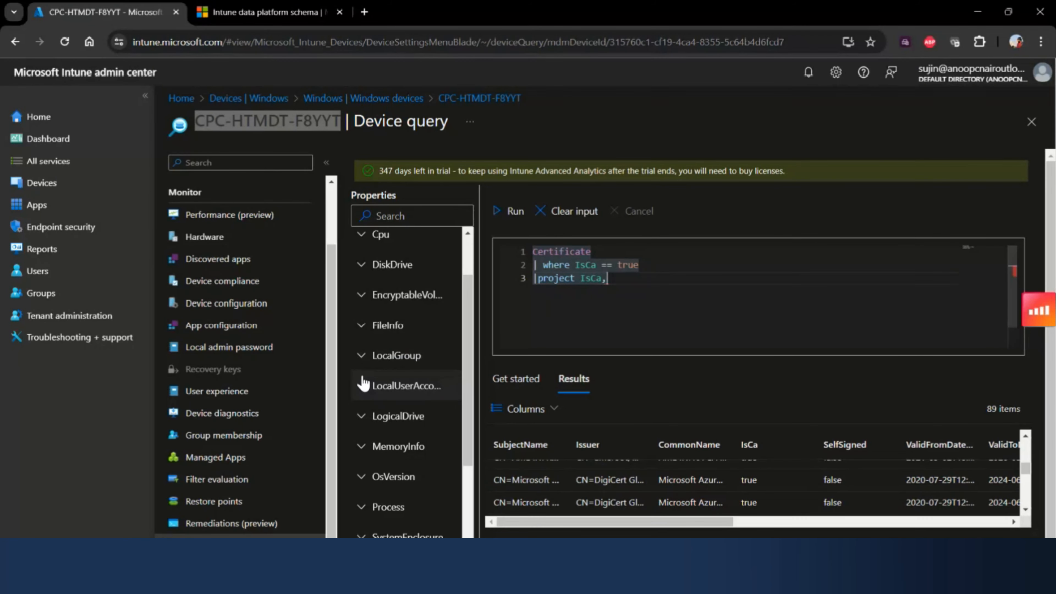
- Check the Certificate properties, add SerialNumber to the project line after IsCa, and run the query
{"action": "scroll", "coordinate": [360, 356], "scroll_direction": "up", "scroll_amount": 2}
{"action": "scroll", "coordinate": [362, 316], "scroll_direction": "up", "scroll_amount": 1}
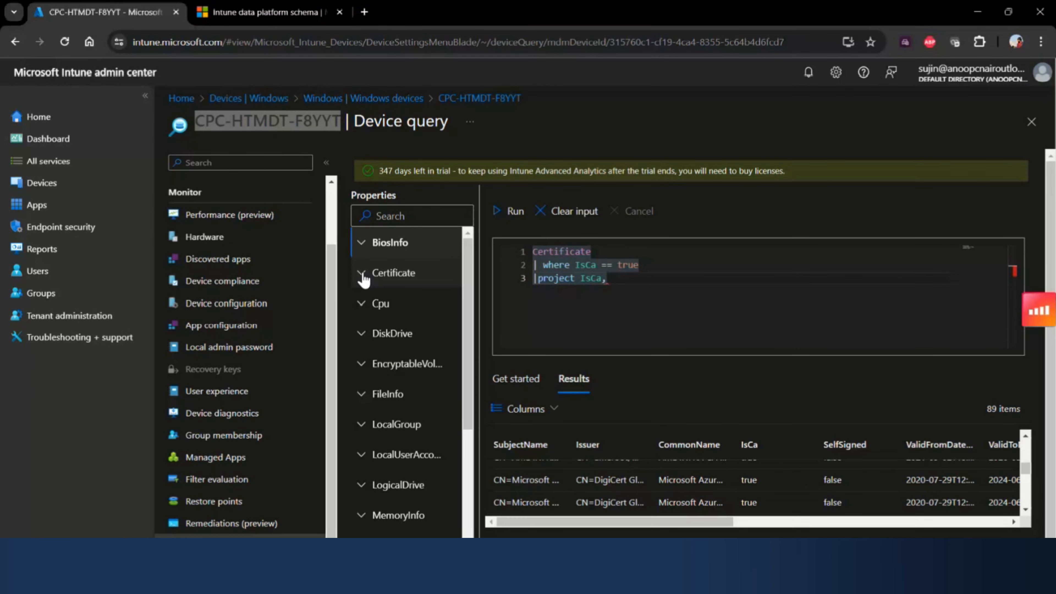
{"action": "left_click", "coordinate": [363, 276]}
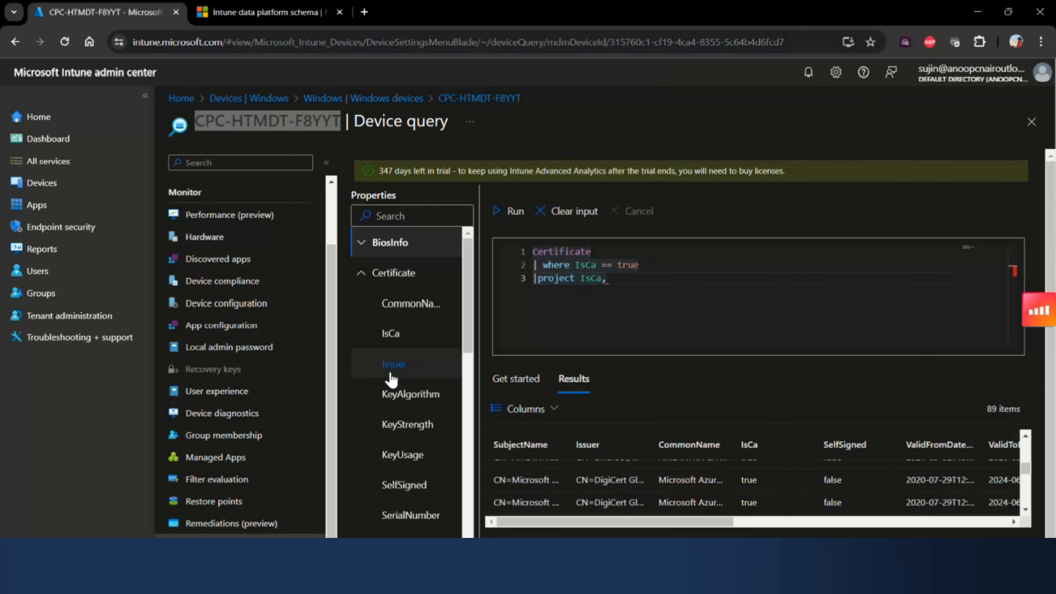
{"action": "scroll", "coordinate": [391, 379], "scroll_direction": "down", "scroll_amount": 2}
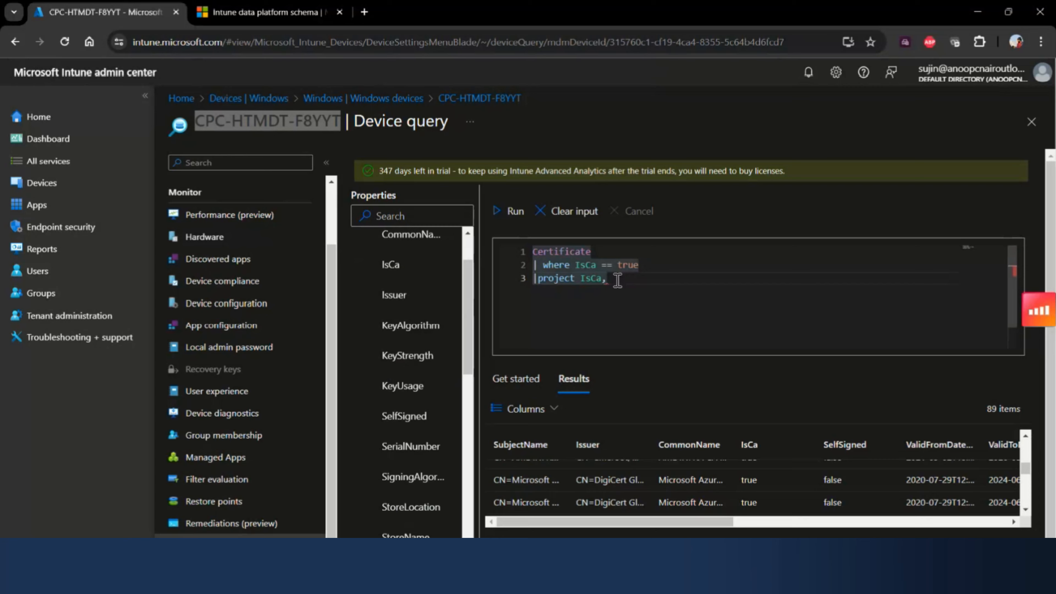
{"action": "type", "text": "SerialNumber"}
{"action": "key", "text": "Tab"}
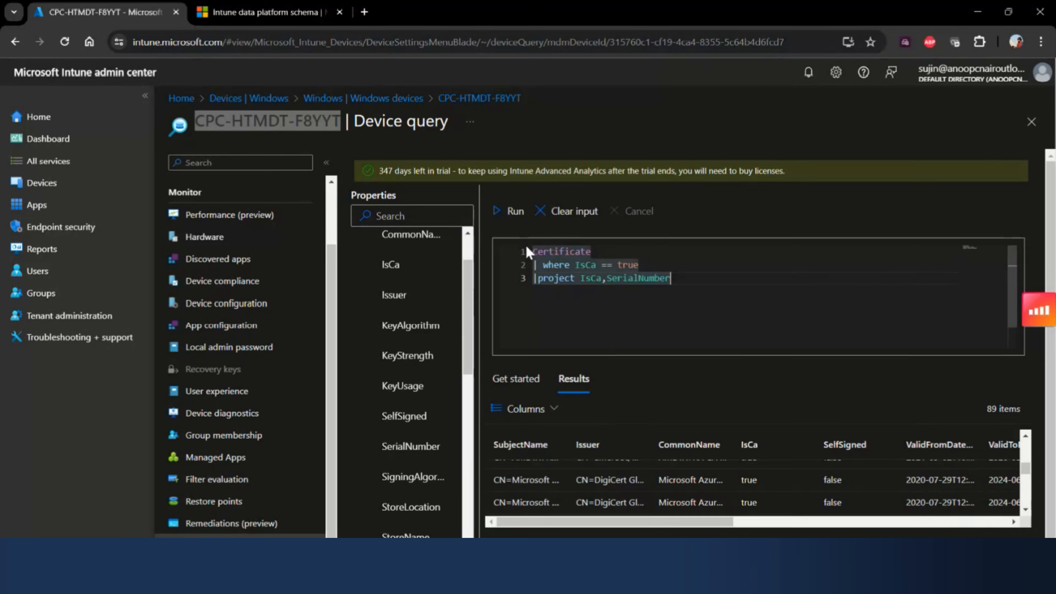
{"action": "left_click", "coordinate": [509, 220]}
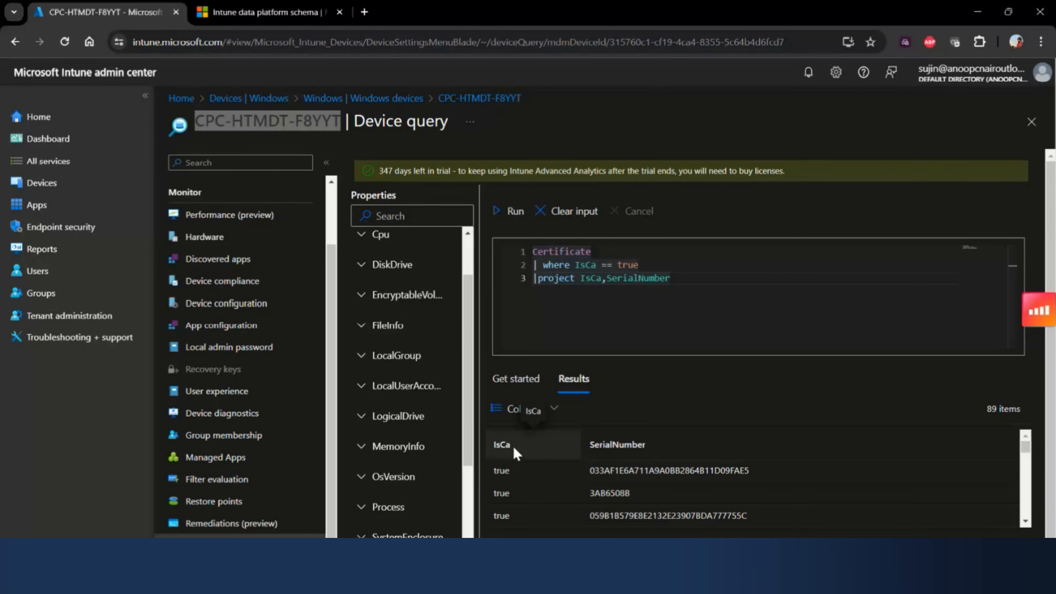
- Look through the returned IsCa and SerialNumber rows and highlight the query's where and project lines
{"action": "scroll", "coordinate": [518, 488], "scroll_direction": "down", "scroll_amount": 5}
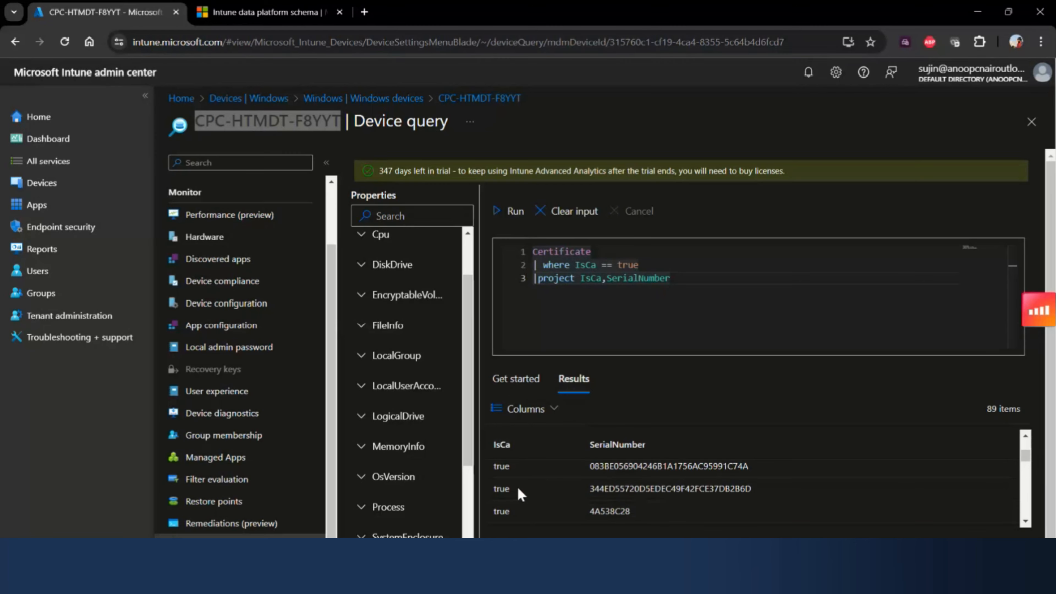
{"action": "scroll", "coordinate": [604, 482], "scroll_direction": "up", "scroll_amount": 3}
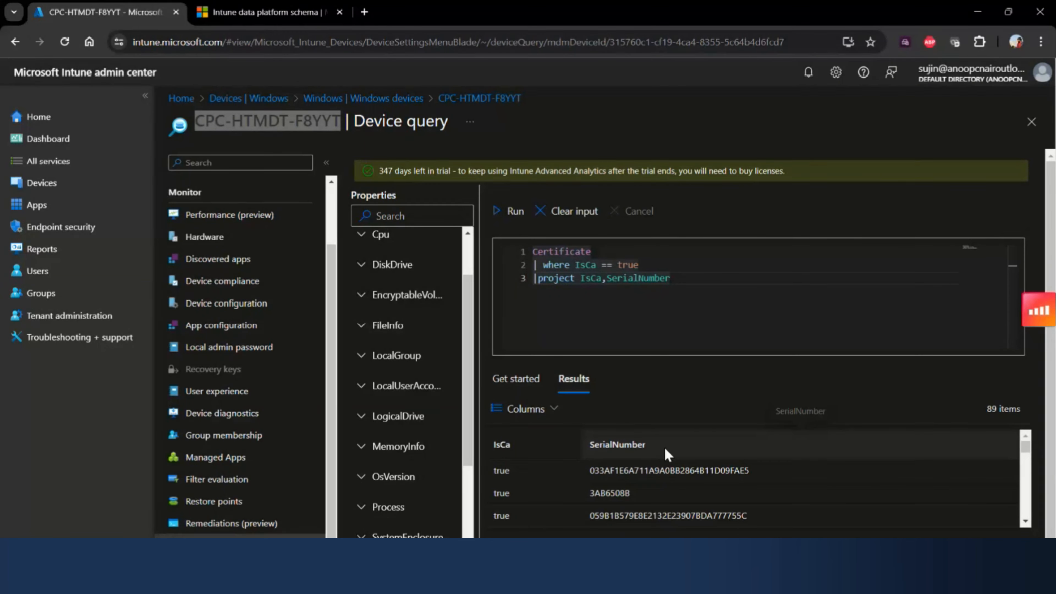
{"action": "scroll", "coordinate": [618, 488], "scroll_direction": "down", "scroll_amount": 3}
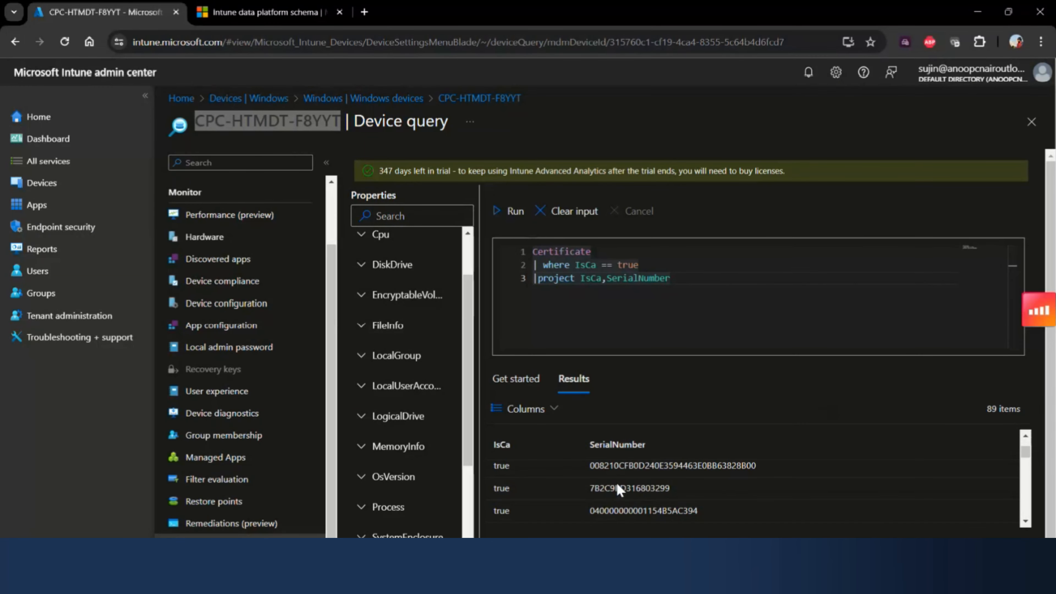
{"action": "scroll", "coordinate": [618, 484], "scroll_direction": "down", "scroll_amount": 1}
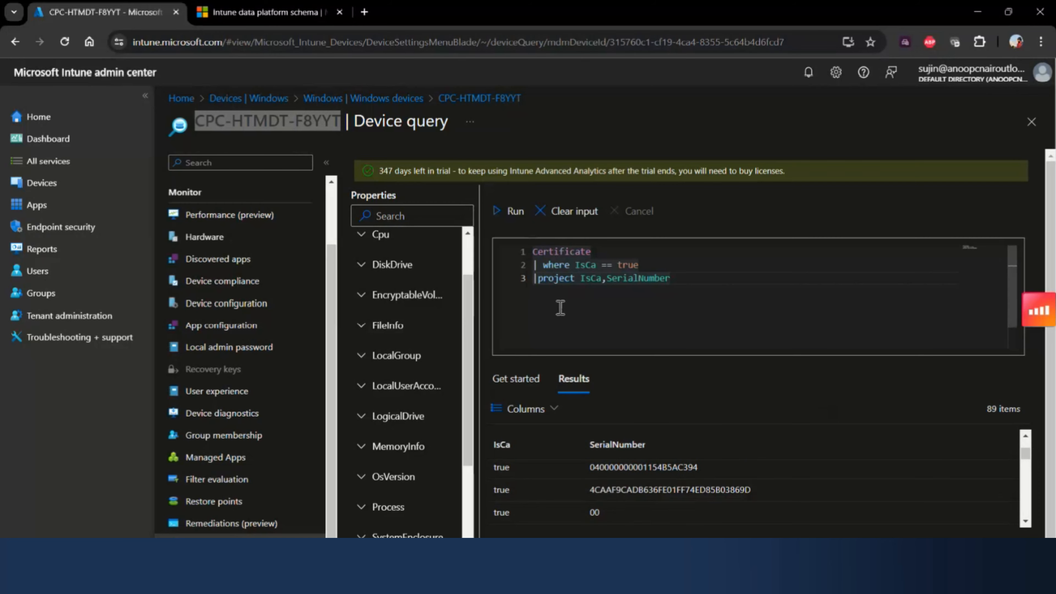
{"action": "left_click", "coordinate": [673, 282]}
{"action": "left_click_drag", "start_coordinate": [673, 282], "coordinate": [536, 264]}
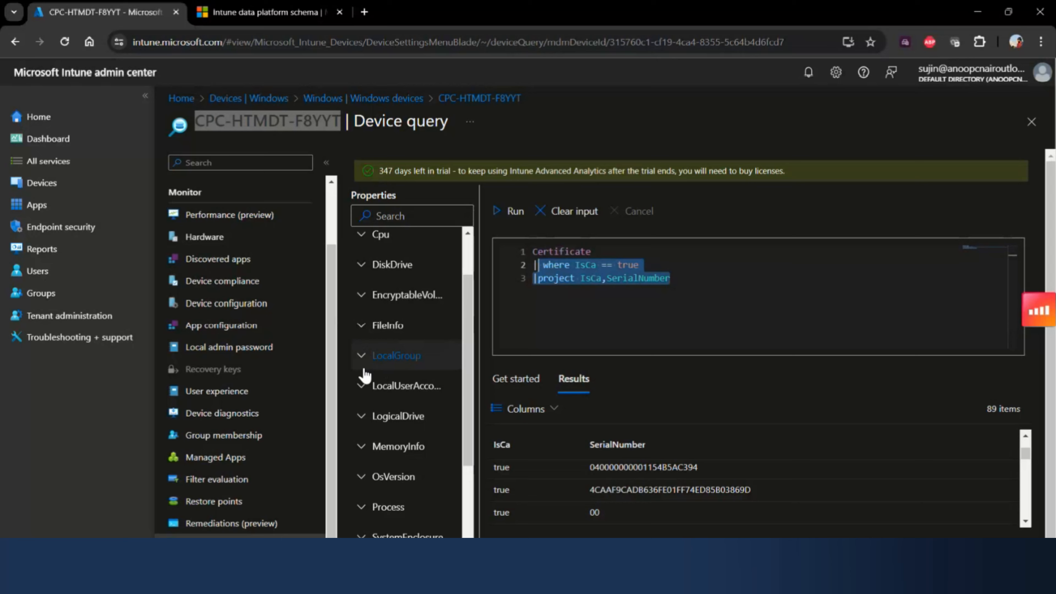
- Replace the whole query with just the DiskDrive entity and run it
{"action": "left_click", "coordinate": [687, 277]}
{"action": "key", "text": "ctrl+a"}
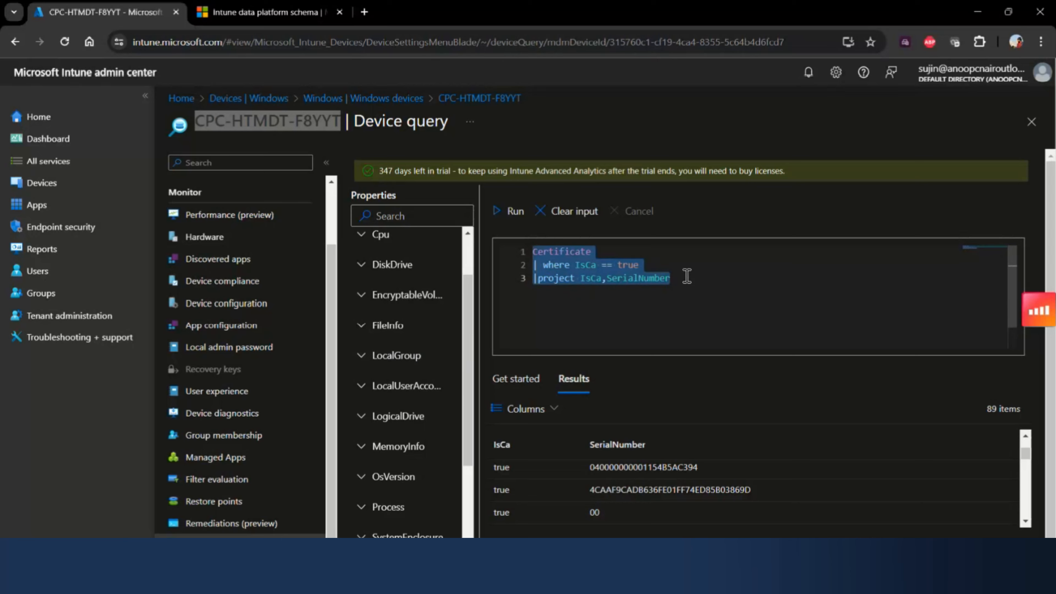
{"action": "type", "text": "dis"}
{"action": "key", "text": "Return"}
{"action": "key", "text": "Return"}
{"action": "type", "text": "|"}
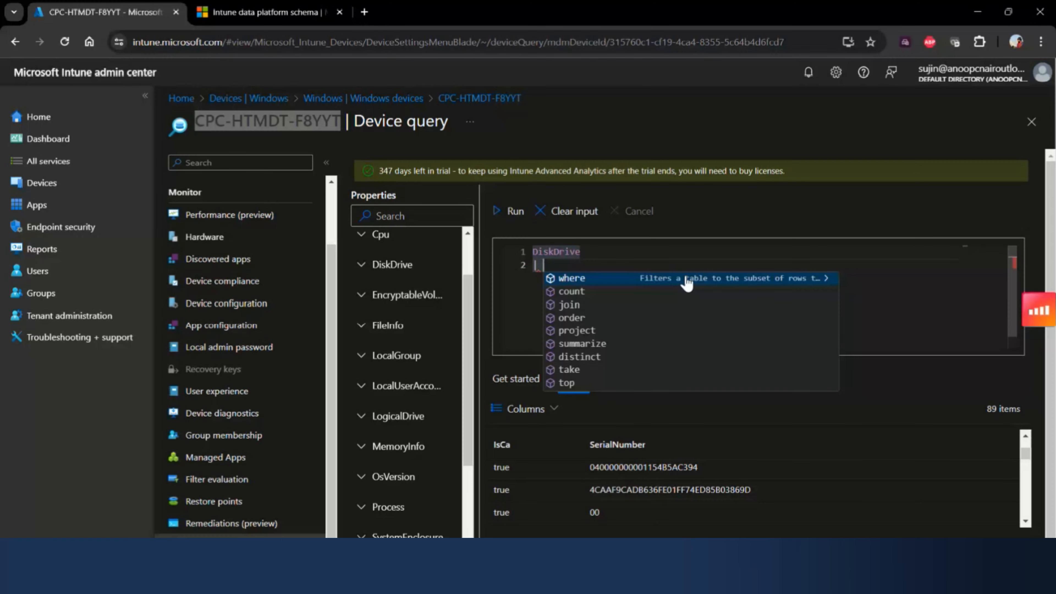
{"action": "key", "text": "BackSpace"}
{"action": "key", "text": "BackSpace"}
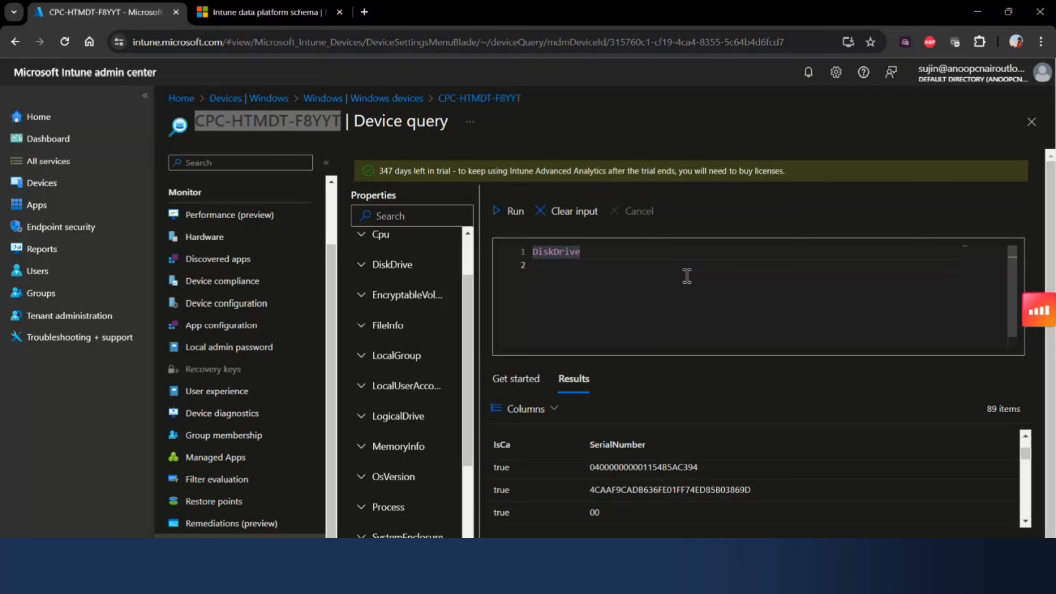
{"action": "left_click", "coordinate": [515, 212]}
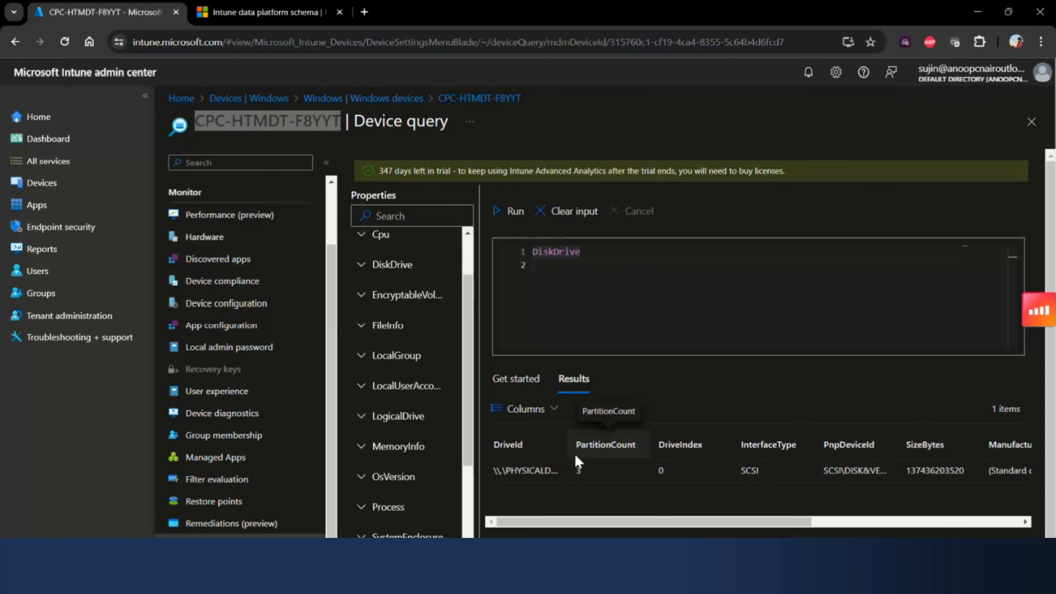
- Widen the DriveId column, highlight the SizeBytes value, and look through the remaining columns of the DiskDrive result
{"action": "left_click_drag", "start_coordinate": [568, 440], "coordinate": [619, 440]}
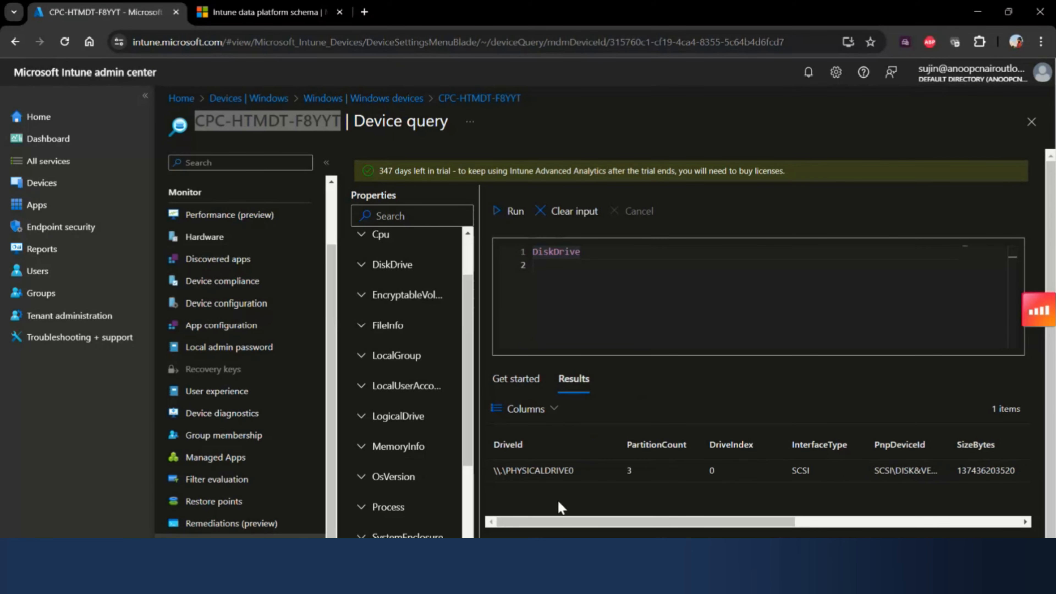
{"action": "left_click_drag", "start_coordinate": [757, 525], "coordinate": [893, 525]}
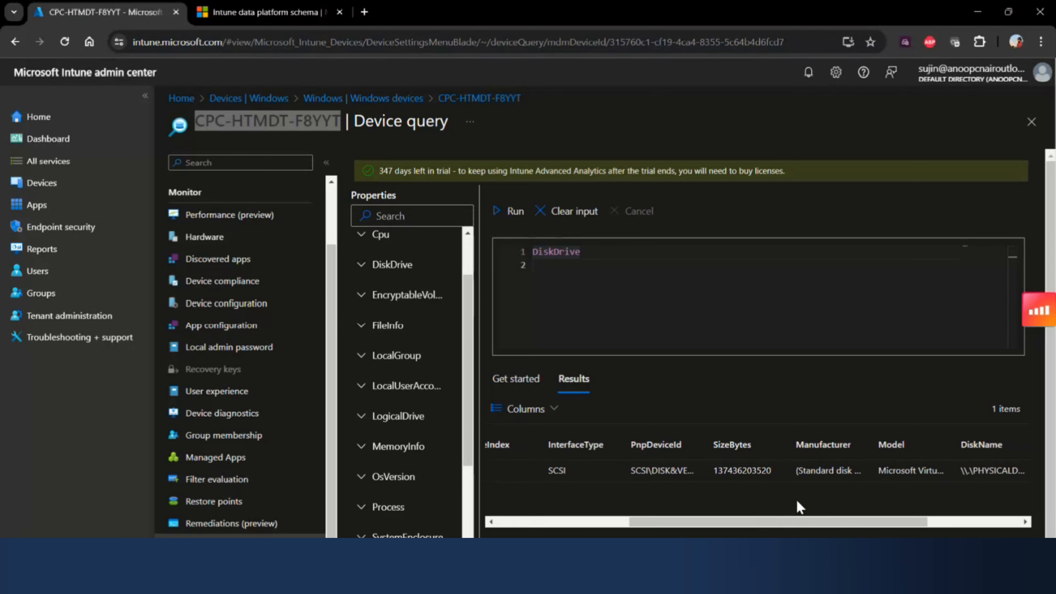
{"action": "double_click", "coordinate": [745, 473]}
{"action": "left_click_drag", "start_coordinate": [905, 524], "coordinate": [1012, 525]}
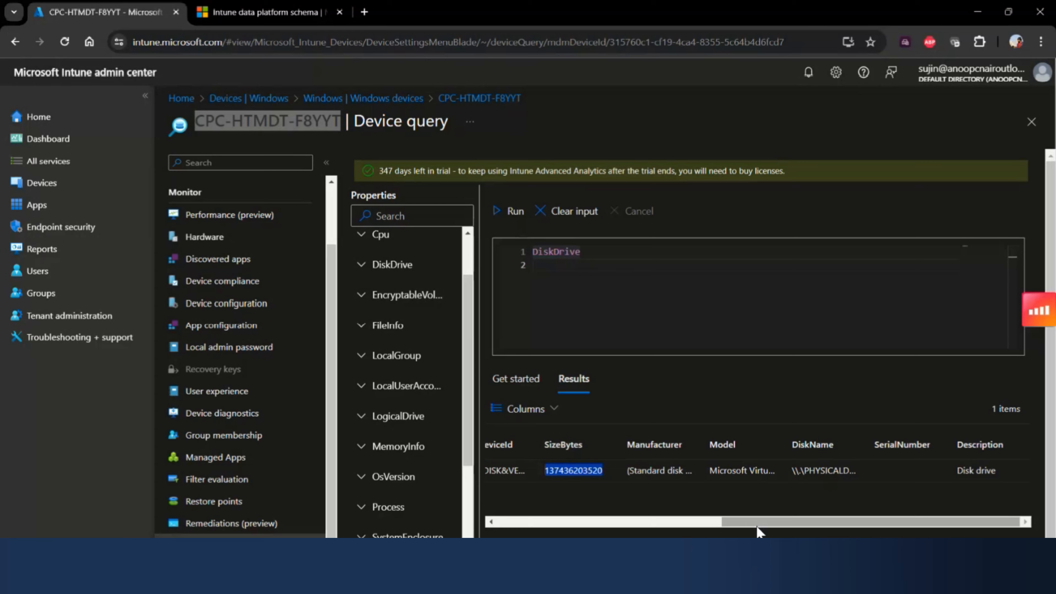
{"action": "left_click_drag", "start_coordinate": [757, 526], "coordinate": [503, 495]}
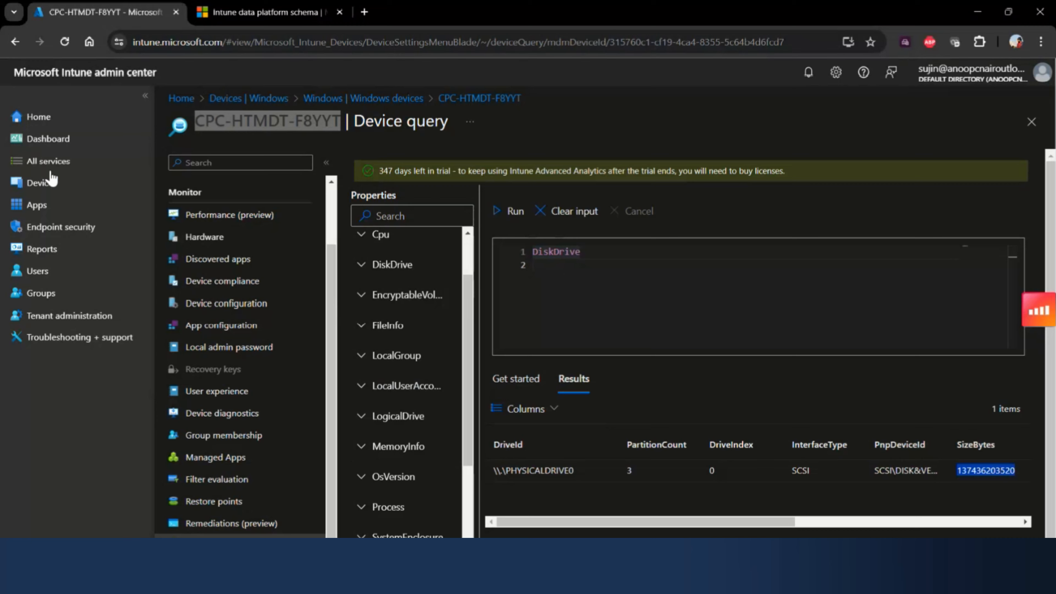
- Browse further down the entity list and expand the OsVersion properties
{"action": "scroll", "coordinate": [399, 374], "scroll_direction": "down", "scroll_amount": 3}
{"action": "scroll", "coordinate": [383, 416], "scroll_direction": "down", "scroll_amount": 2}
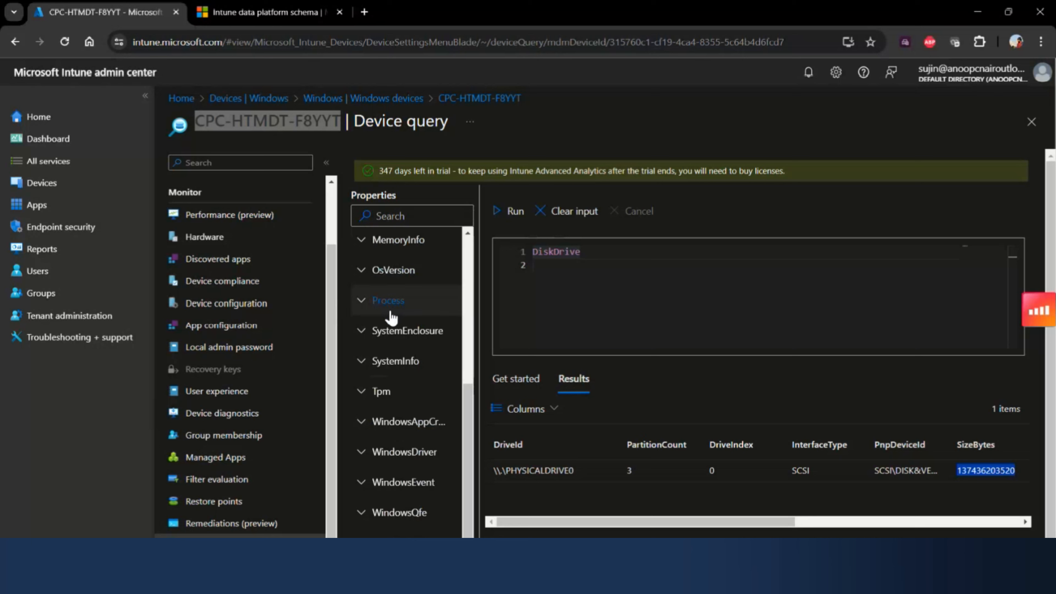
{"action": "left_click", "coordinate": [389, 270]}
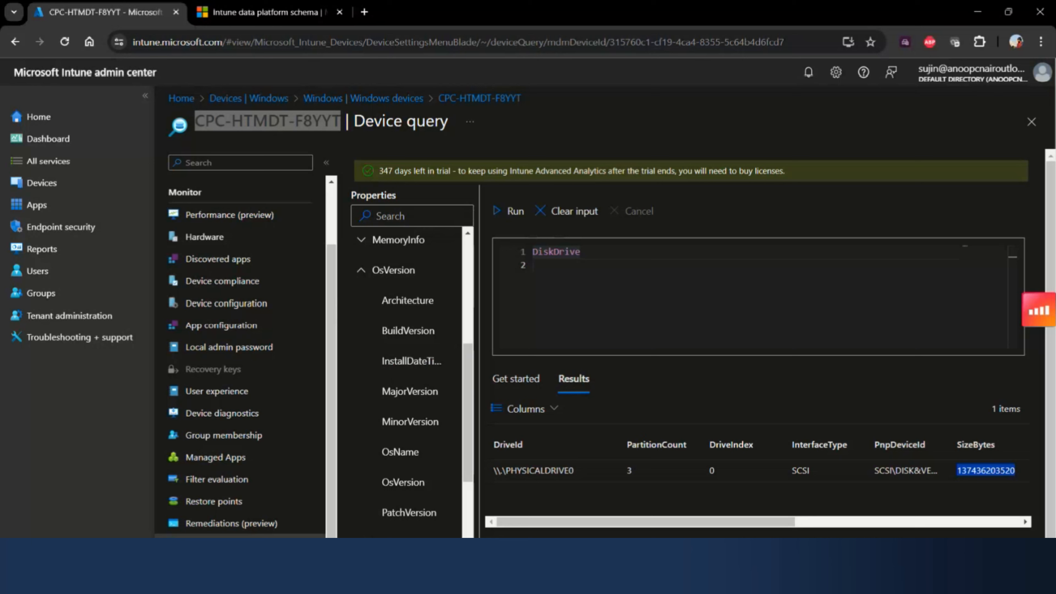
- Replace DiskDrive with the pasted query "FileInfo('C:\Windows\*')" followed by the line "| order by CreatedDateTime desc"
{"action": "key", "text": "super"}
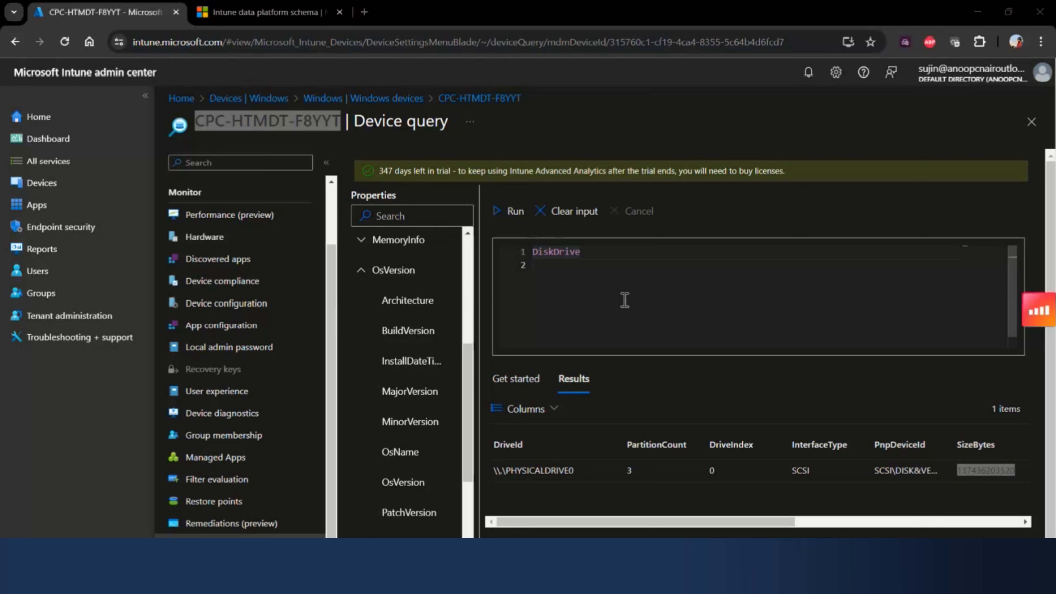
{"action": "double_click", "coordinate": [565, 252]}
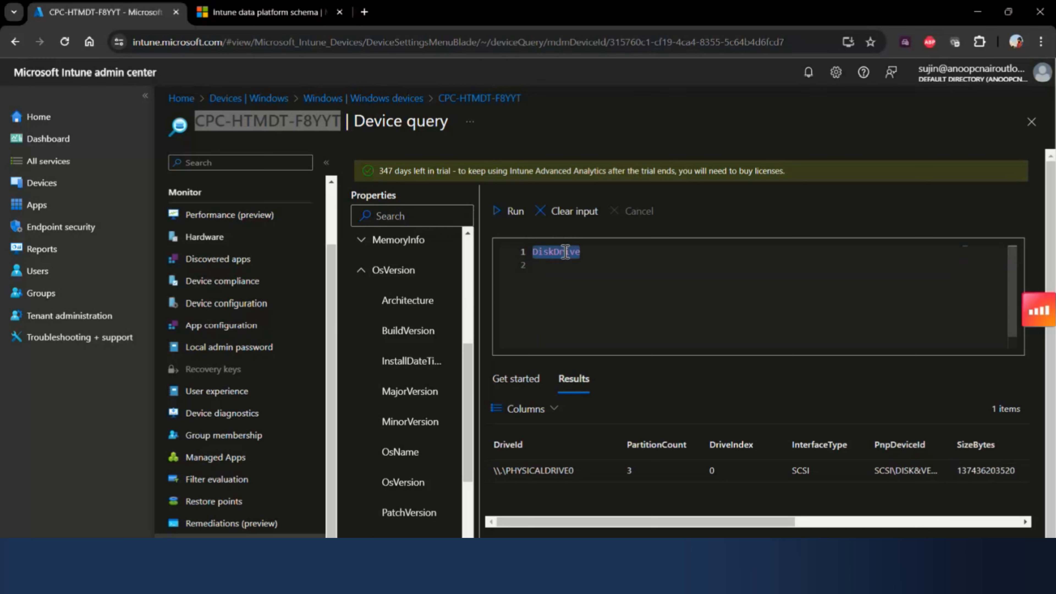
{"action": "type", "text": "FileInfo('C:\\Windows\\*') | order by CreatedDateTime desc"}
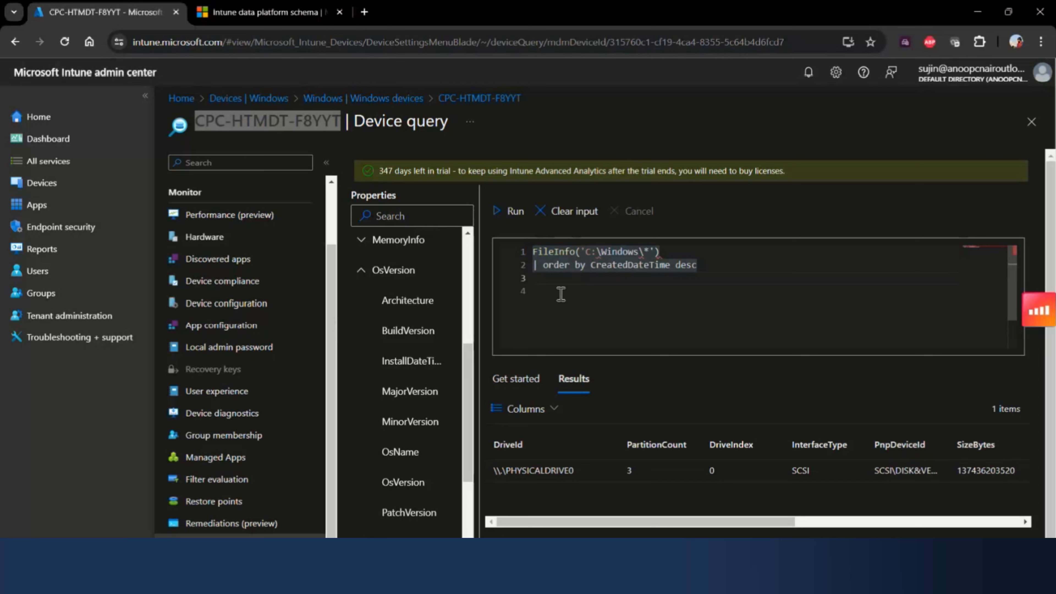
- Collapse the OsVersion entity and expand FileInfo to examine its properties
{"action": "left_click", "coordinate": [361, 280]}
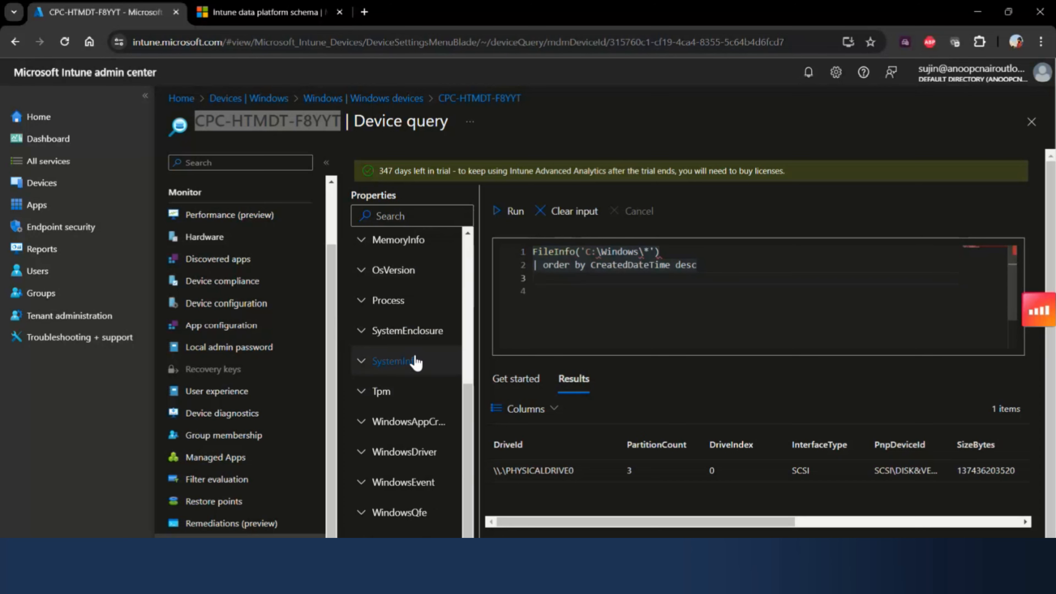
{"action": "scroll", "coordinate": [382, 372], "scroll_direction": "up", "scroll_amount": 5}
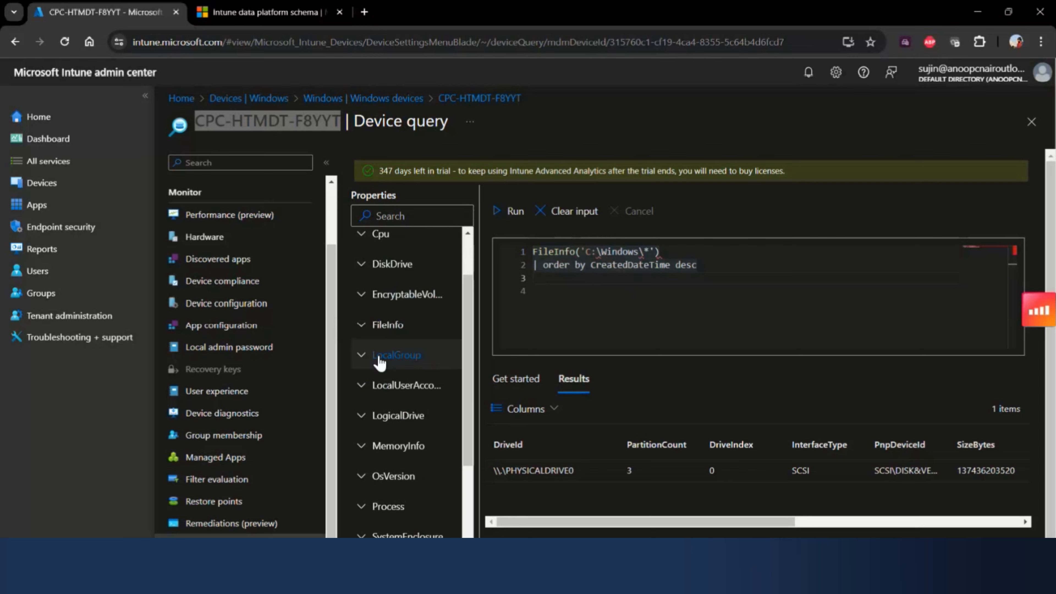
{"action": "left_click", "coordinate": [377, 328]}
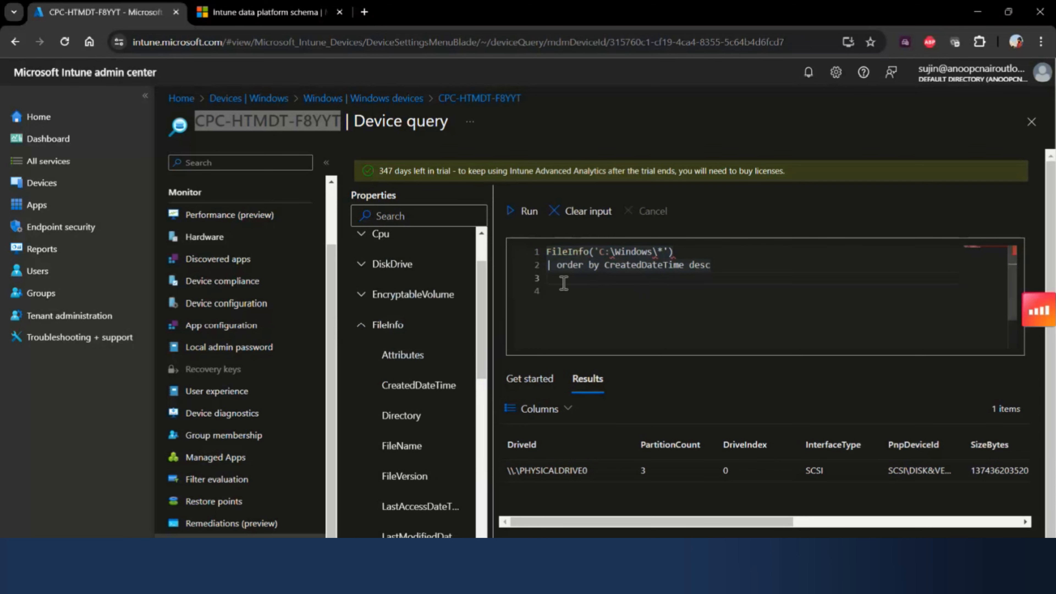
- Highlight the FileInfo('C:\Windows\*') line and the CreatedDateTime property in the order by line
{"action": "left_click", "coordinate": [677, 254]}
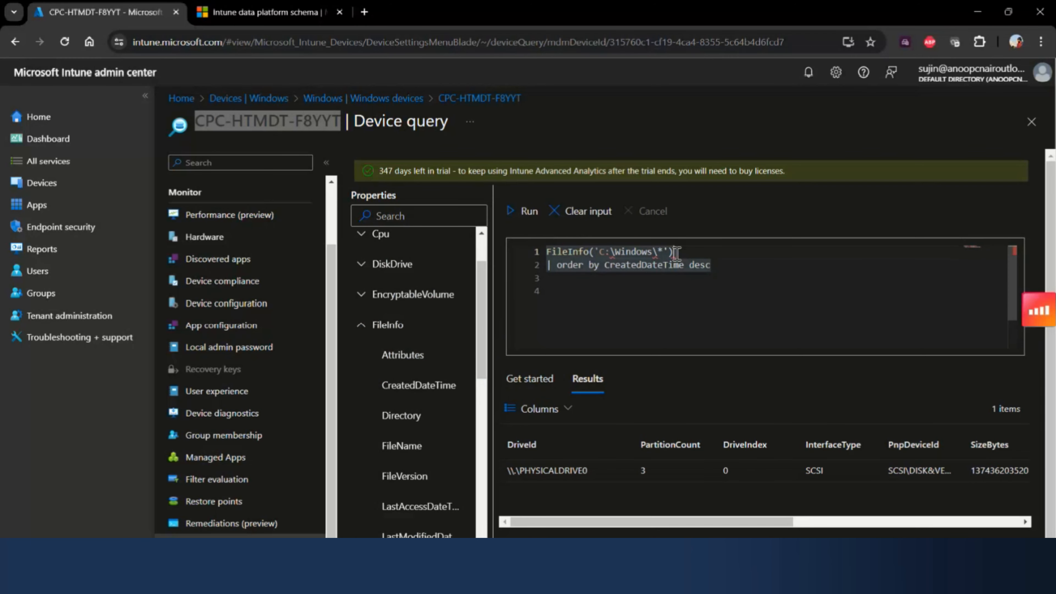
{"action": "key", "text": "shift+Home"}
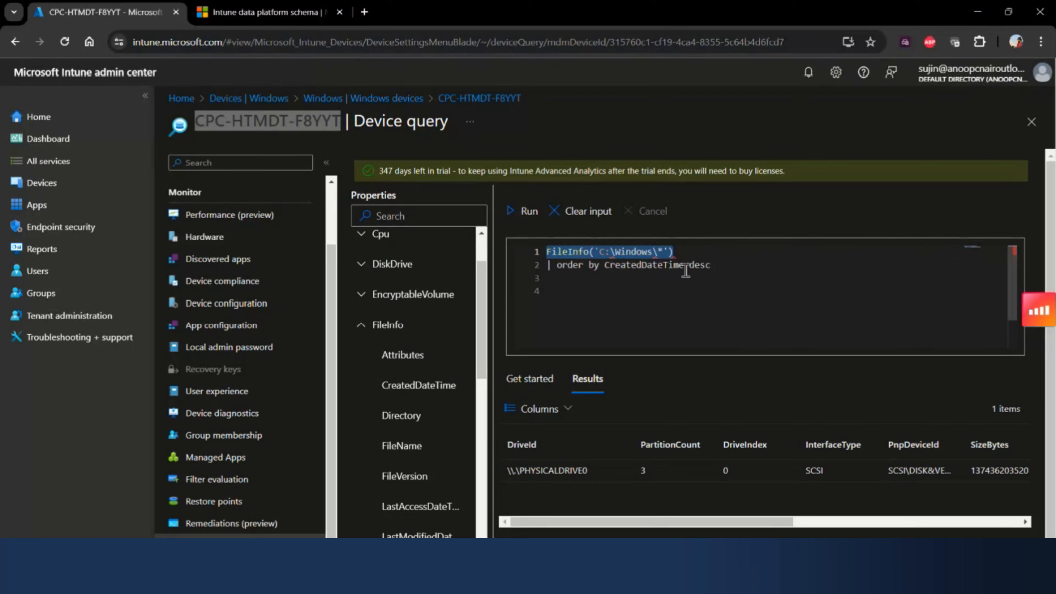
{"action": "left_click", "coordinate": [648, 274], "text": "shift"}
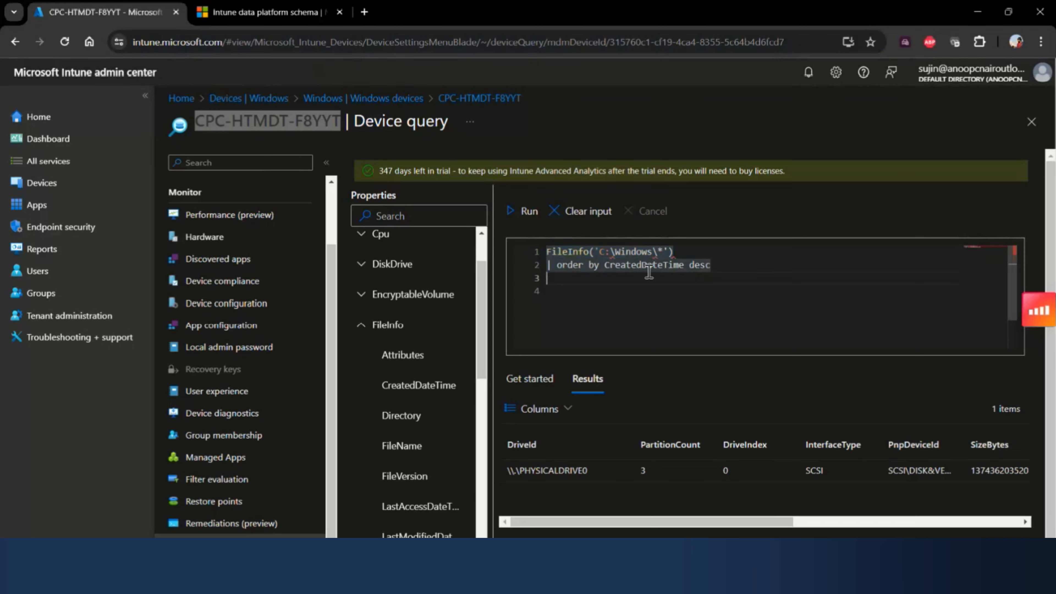
{"action": "double_click", "coordinate": [650, 269]}
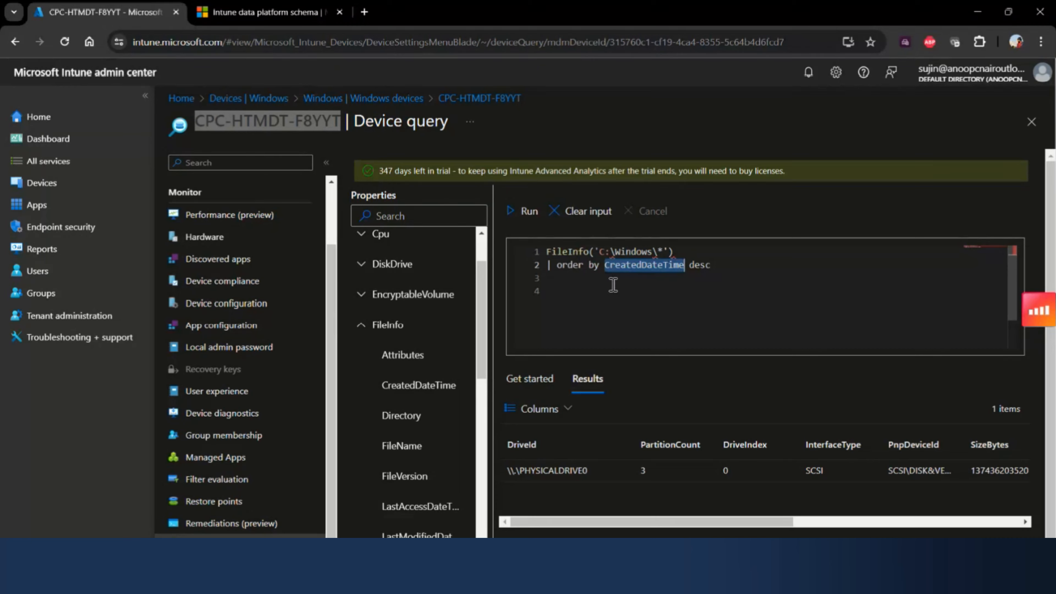
- Highlight FileInfo, the Windows folder and the order operator in the query, and run the FileInfo query on the device
{"action": "double_click", "coordinate": [585, 252]}
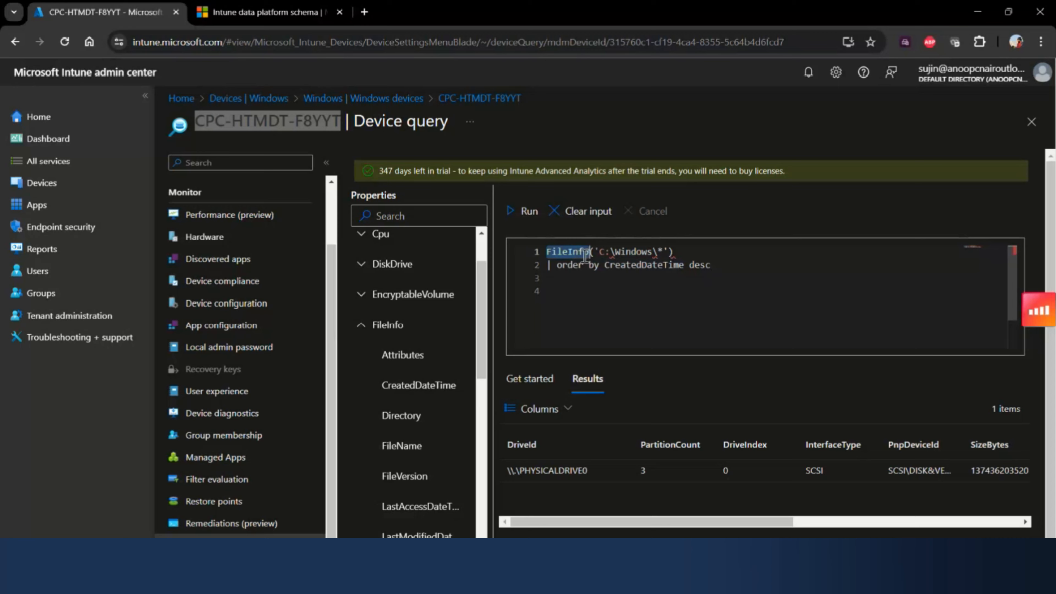
{"action": "double_click", "coordinate": [636, 252]}
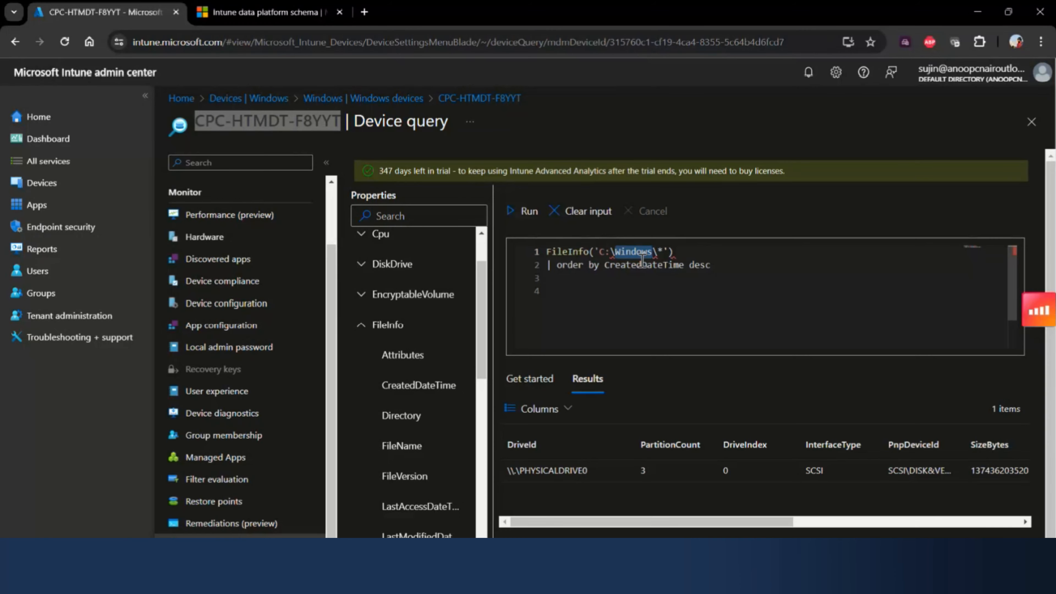
{"action": "left_click", "coordinate": [574, 266]}
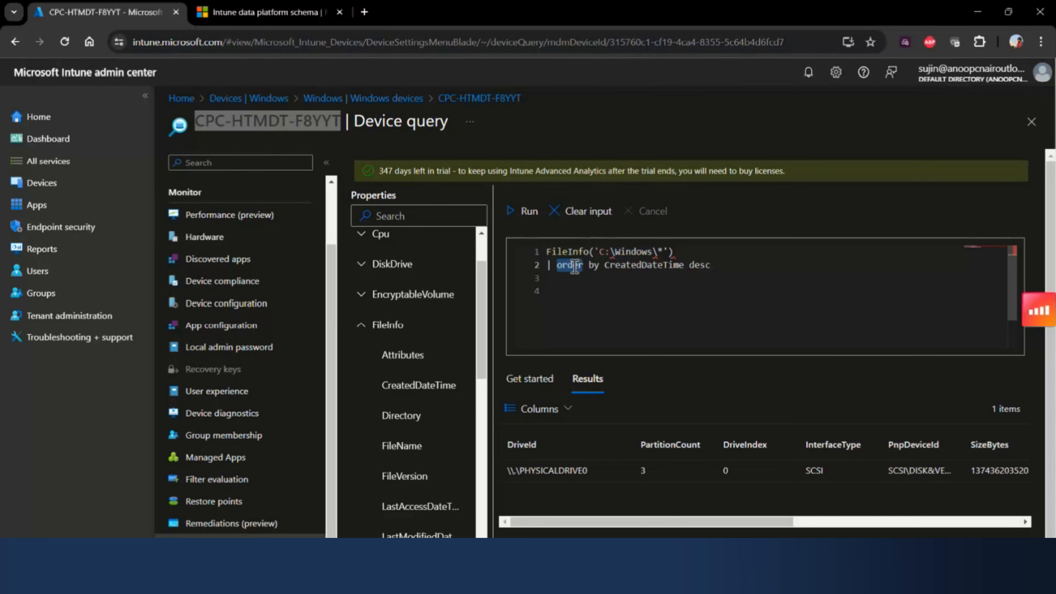
{"action": "key", "text": "ctrl+a"}
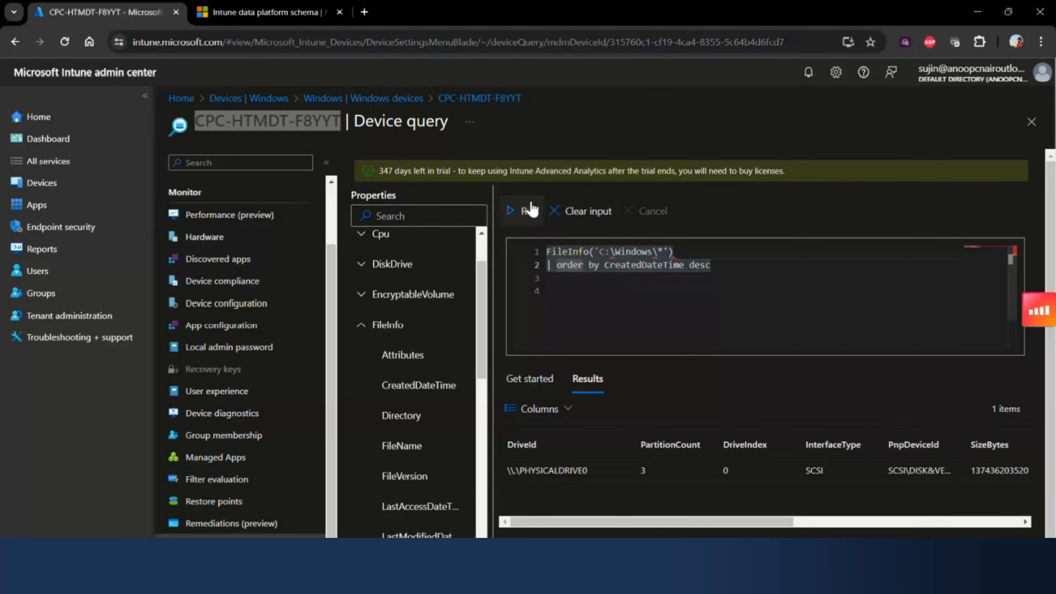
{"action": "left_click", "coordinate": [528, 211]}
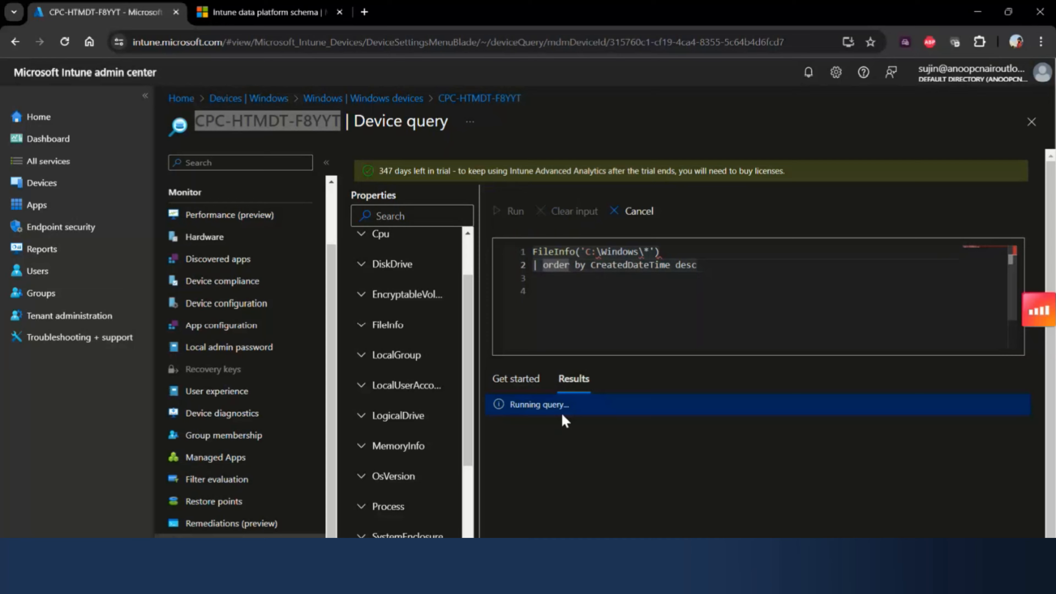
- Expand the FileInfo properties and examine the returned file rows across to the CreatedDateTime and Attributes columns
{"action": "left_click", "coordinate": [360, 326]}
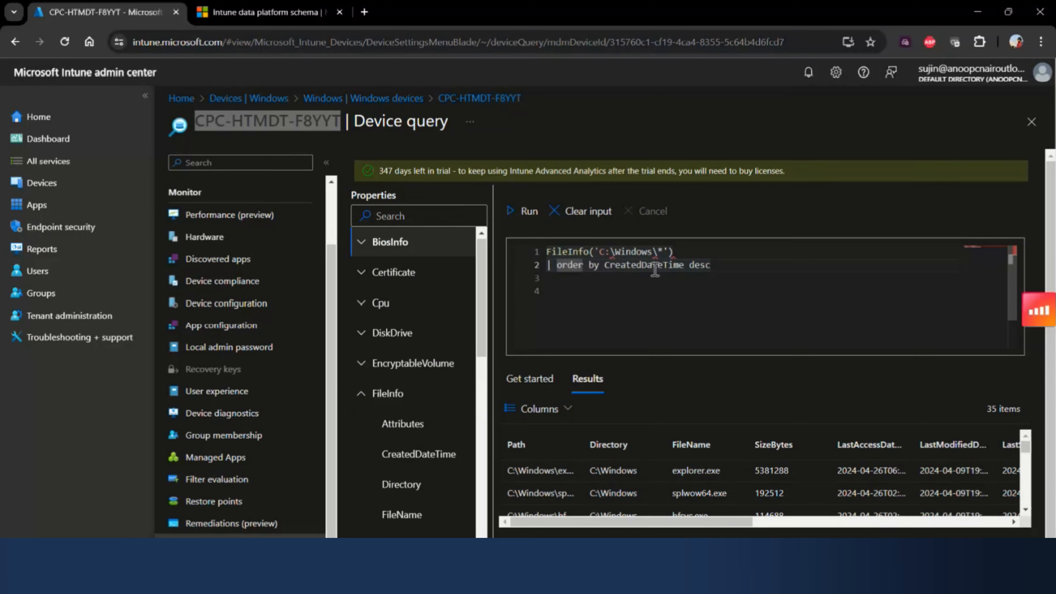
{"action": "scroll", "coordinate": [420, 441], "scroll_direction": "down", "scroll_amount": 2}
{"action": "scroll", "coordinate": [676, 491], "scroll_direction": "down", "scroll_amount": 2}
{"action": "scroll", "coordinate": [663, 496], "scroll_direction": "up", "scroll_amount": 1}
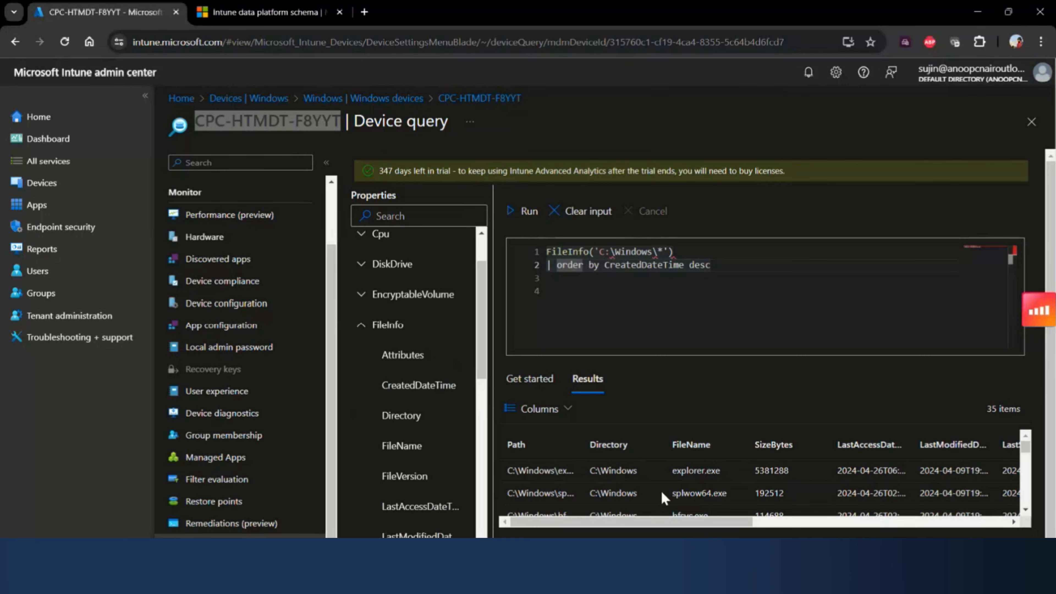
{"action": "scroll", "coordinate": [663, 497], "scroll_direction": "down", "scroll_amount": 5}
{"action": "scroll", "coordinate": [810, 504], "scroll_direction": "up", "scroll_amount": 5}
{"action": "left_click_drag", "start_coordinate": [730, 522], "coordinate": [852, 522]}
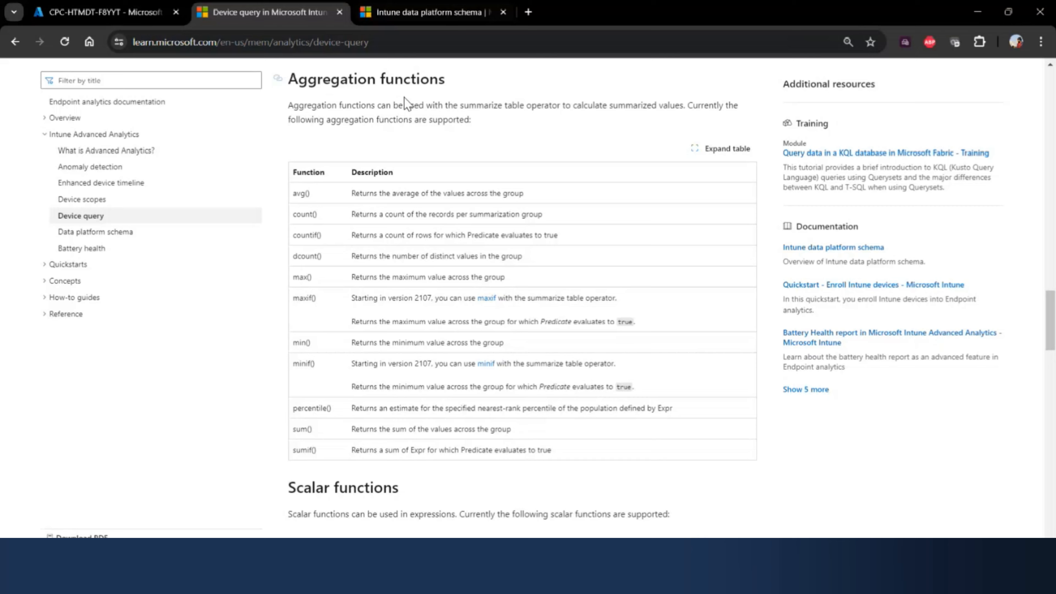
- Find the Table operators section in the Device query documentation and highlight the order by entry
{"action": "scroll", "coordinate": [411, 317], "scroll_direction": "up", "scroll_amount": 20}
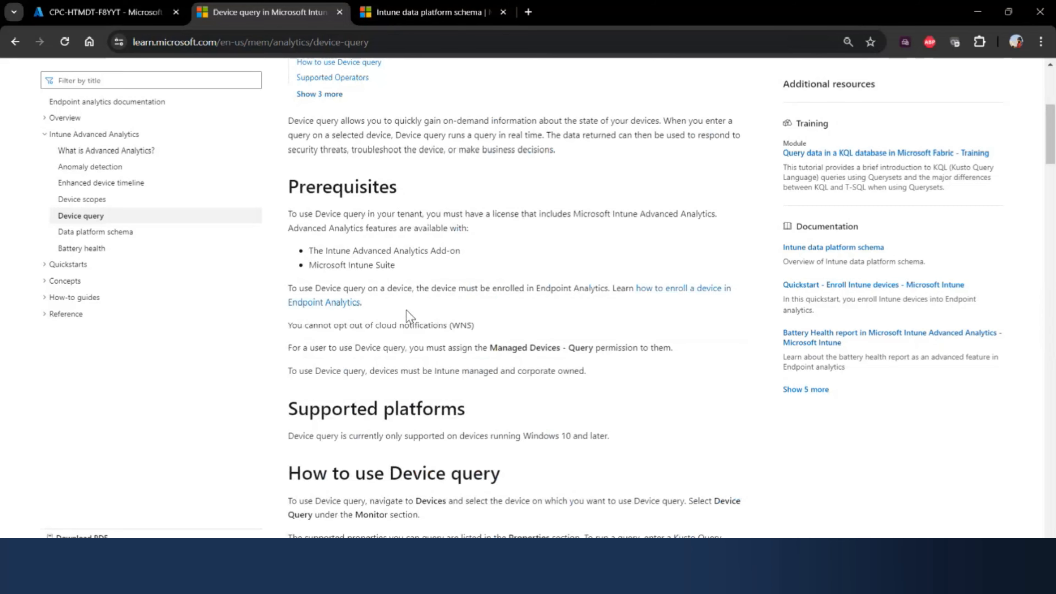
{"action": "scroll", "coordinate": [410, 317], "scroll_direction": "down", "scroll_amount": 15}
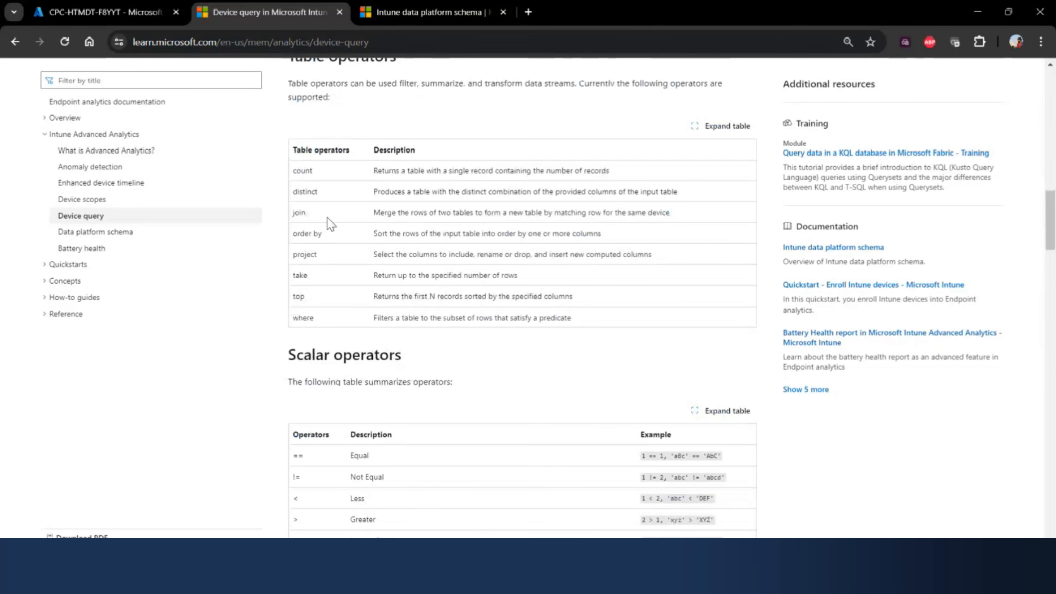
{"action": "scroll", "coordinate": [262, 302], "scroll_direction": "up", "scroll_amount": 1}
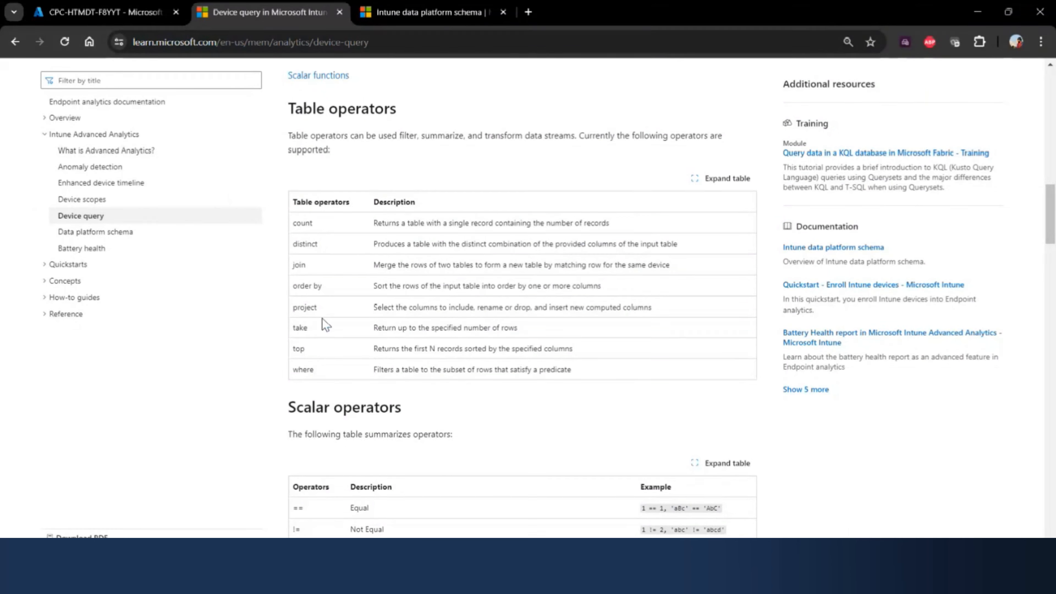
{"action": "left_click_drag", "start_coordinate": [330, 291], "coordinate": [283, 295]}
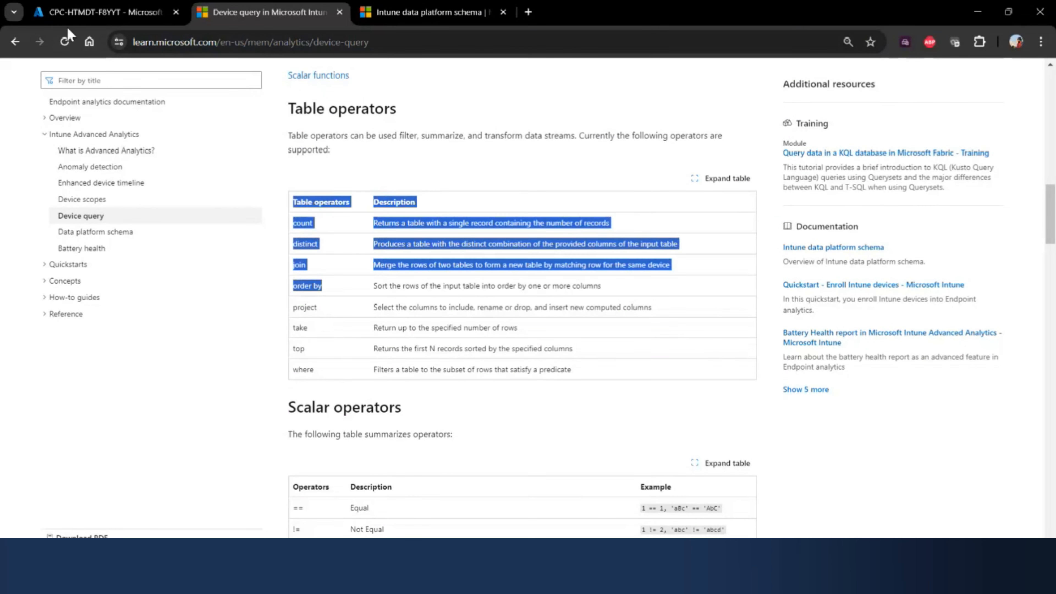
- Return to the device's query page and highlight order by and desc in the second query line
{"action": "left_click", "coordinate": [108, 13]}
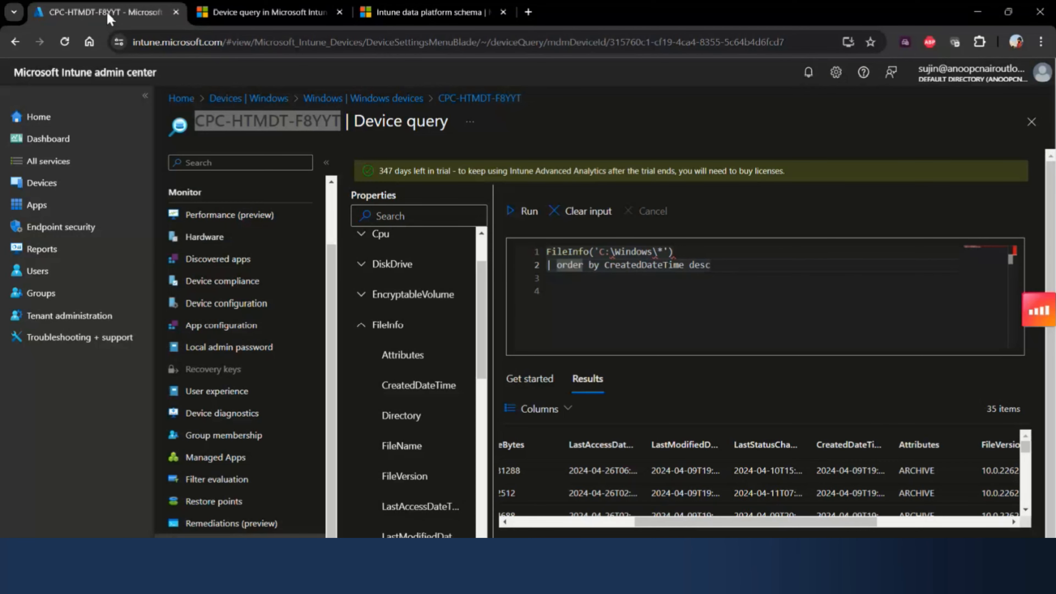
{"action": "left_click", "coordinate": [594, 275]}
{"action": "left_click_drag", "start_coordinate": [599, 266], "coordinate": [552, 267]}
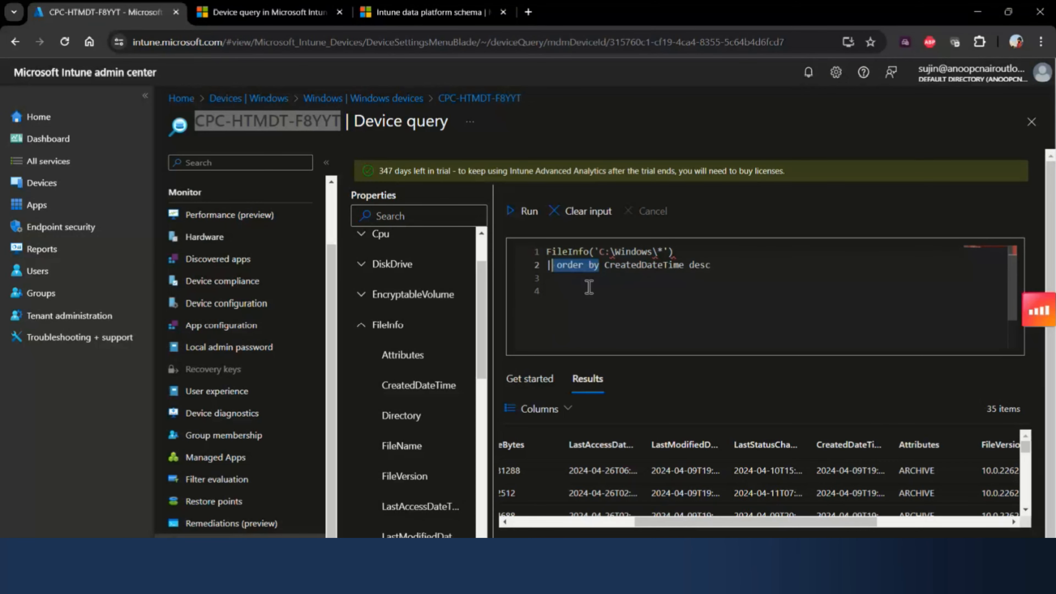
{"action": "double_click", "coordinate": [701, 265]}
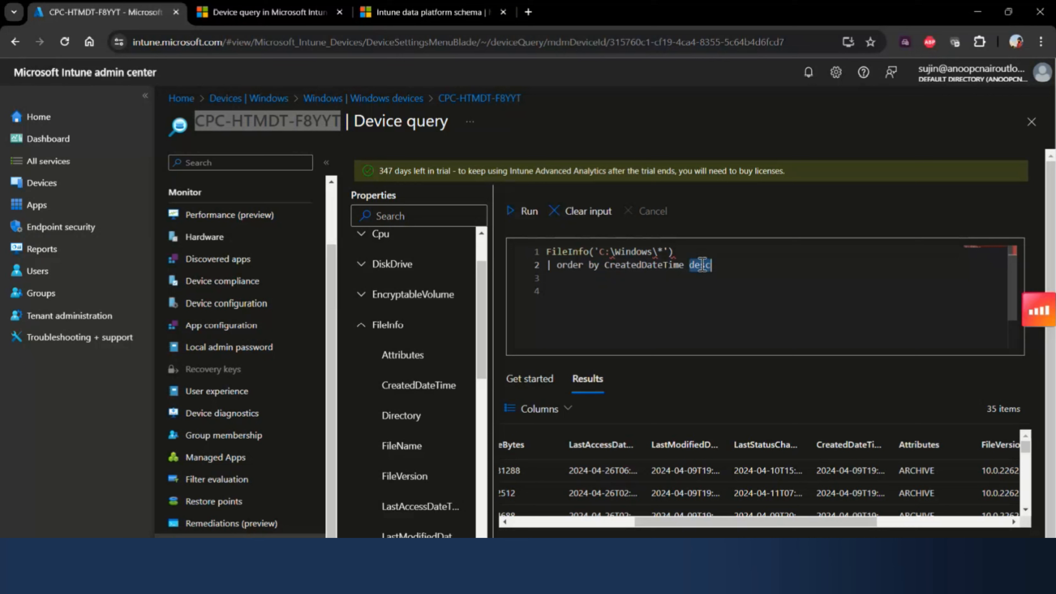
{"action": "left_click_drag", "start_coordinate": [605, 267], "coordinate": [562, 266]}
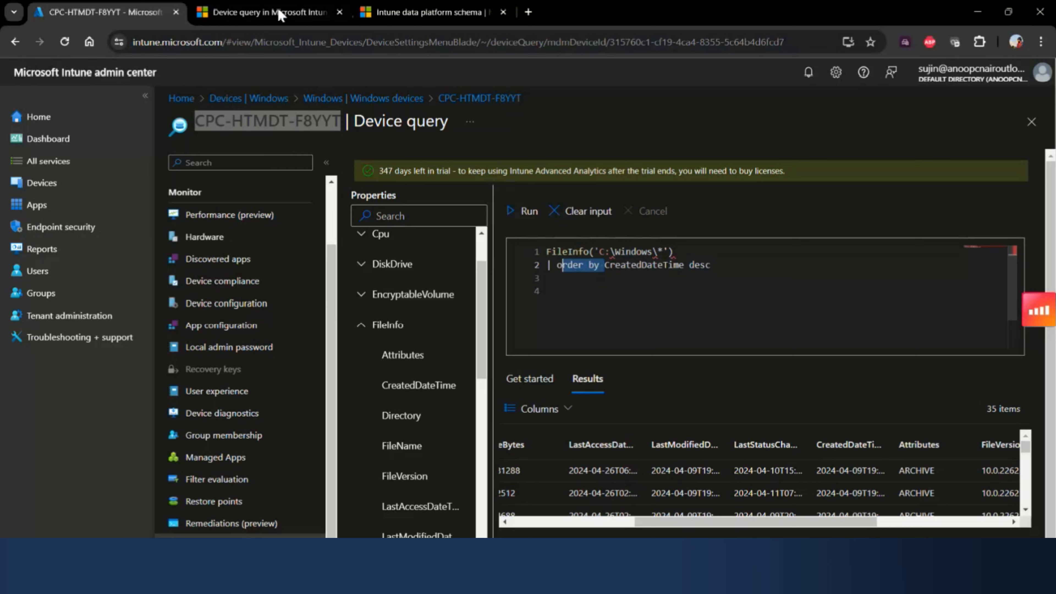
- Go back to the Device query documentation and highlight the where and project table operators
{"action": "left_click", "coordinate": [389, 16]}
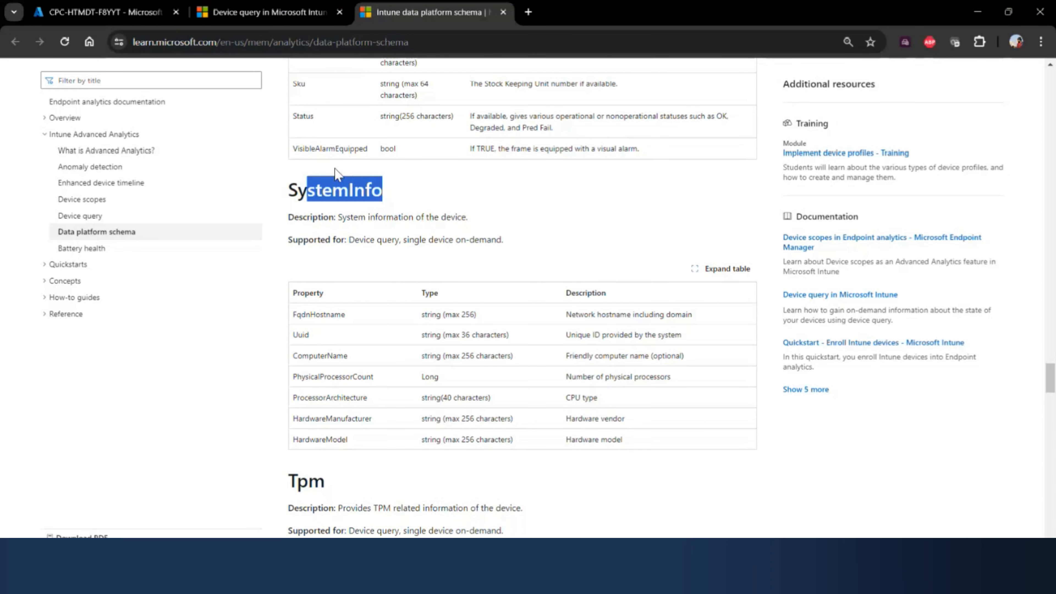
{"action": "scroll", "coordinate": [314, 99], "scroll_direction": "up", "scroll_amount": 9}
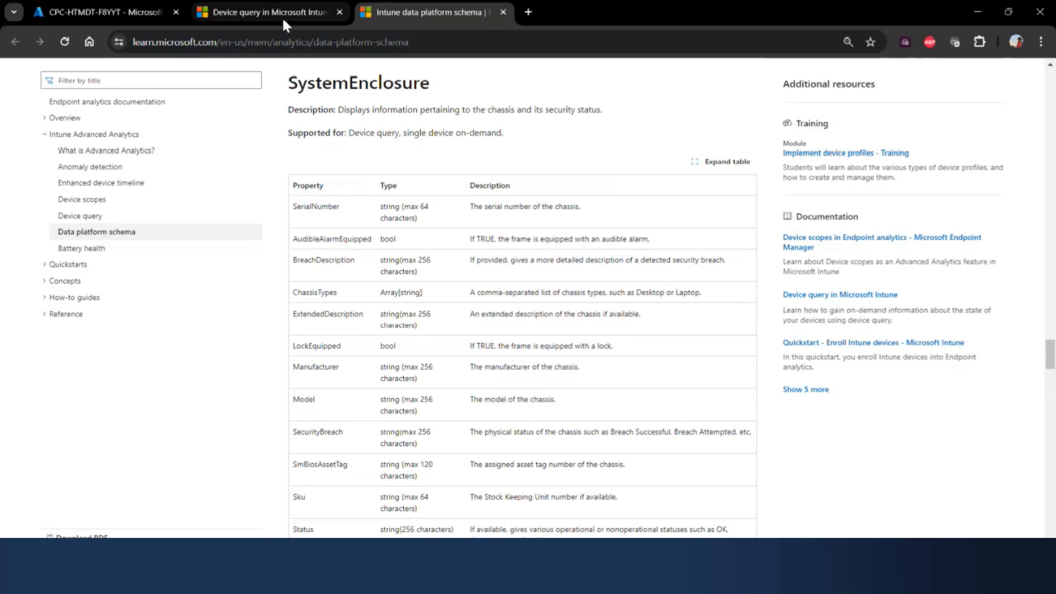
{"action": "left_click", "coordinate": [286, 19]}
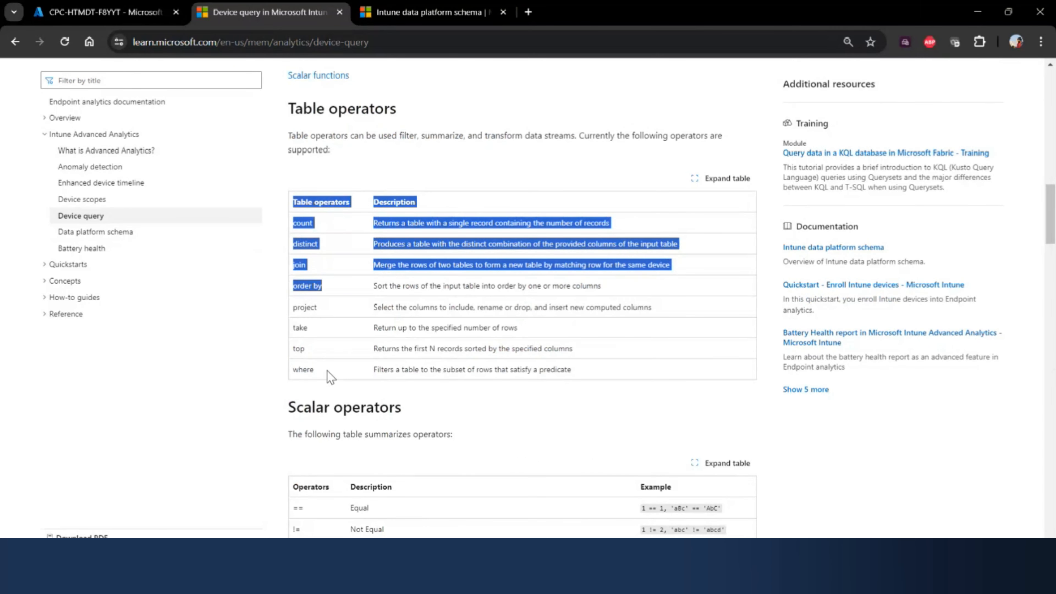
{"action": "left_click_drag", "start_coordinate": [328, 371], "coordinate": [304, 268]}
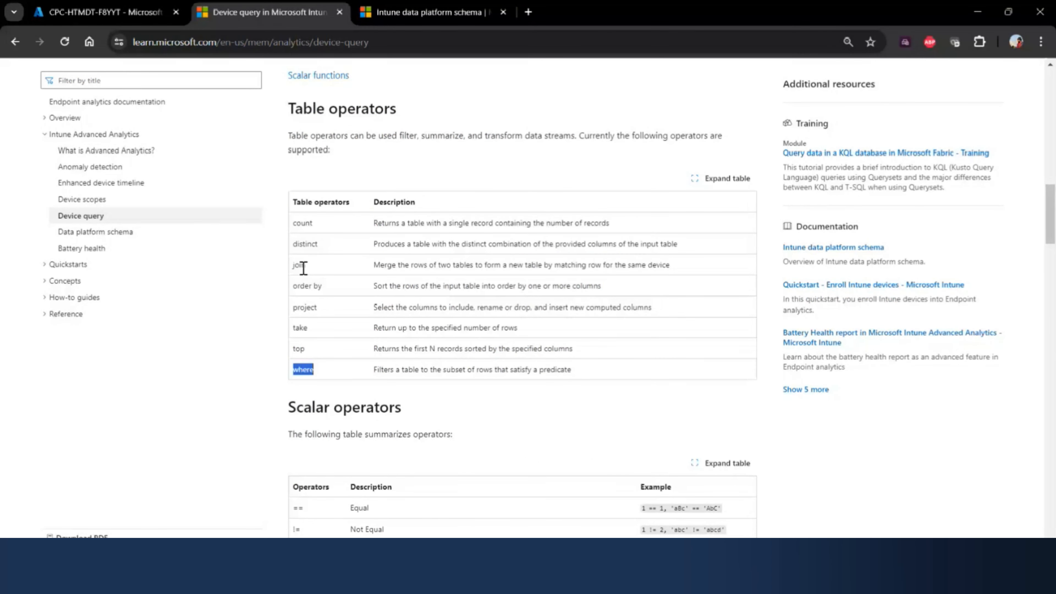
{"action": "double_click", "coordinate": [321, 308]}
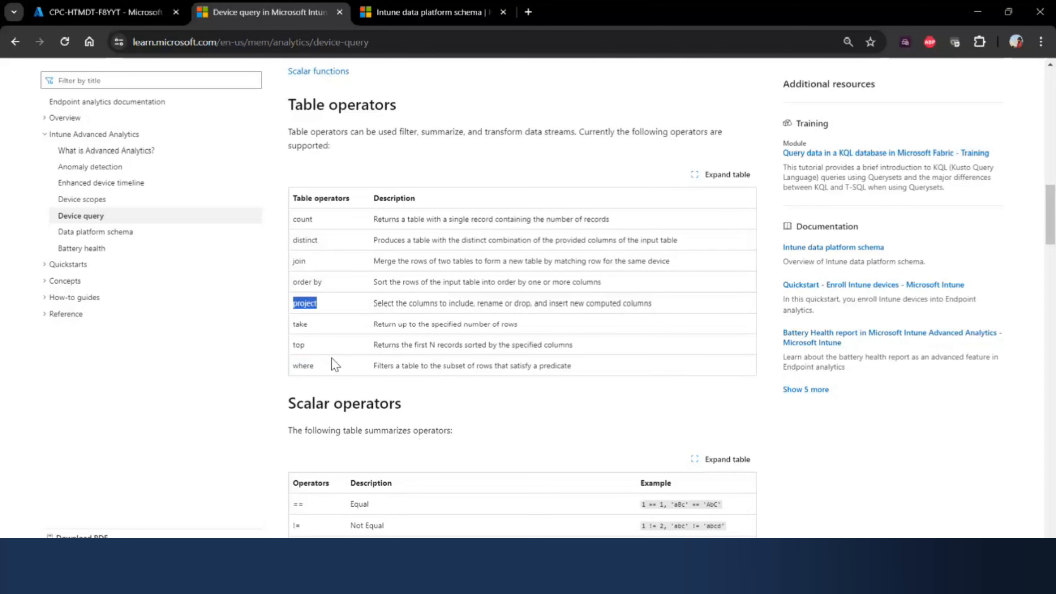
- Examine the Scalar operators table in the documentation, from the equal operator to the and/or operators
{"action": "scroll", "coordinate": [335, 365], "scroll_direction": "down", "scroll_amount": 5}
{"action": "left_click", "coordinate": [304, 302]}
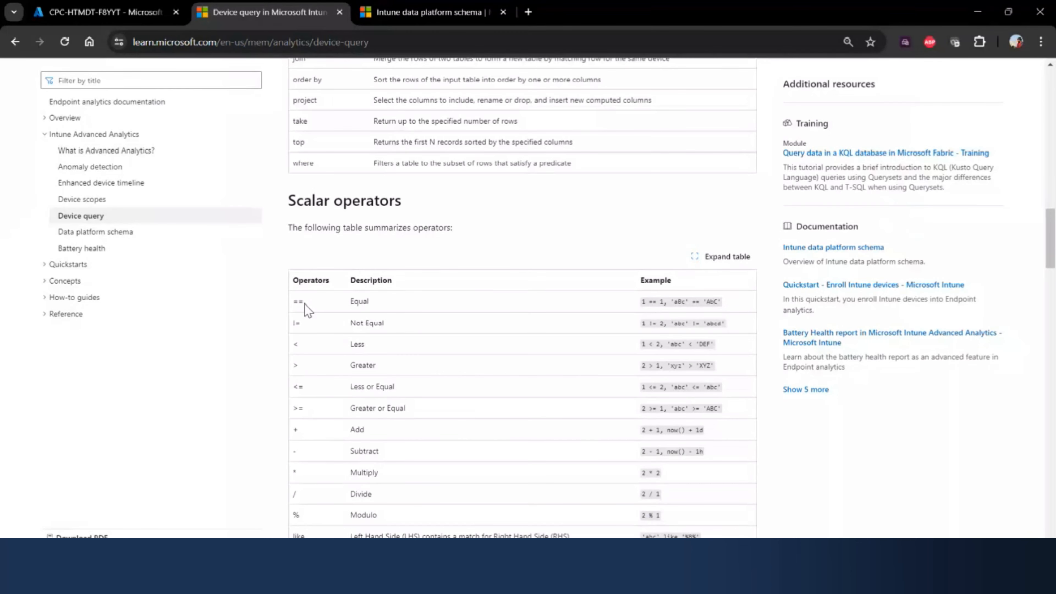
{"action": "left_click_drag", "start_coordinate": [304, 303], "coordinate": [314, 336]}
{"action": "scroll", "coordinate": [320, 374], "scroll_direction": "down", "scroll_amount": 3}
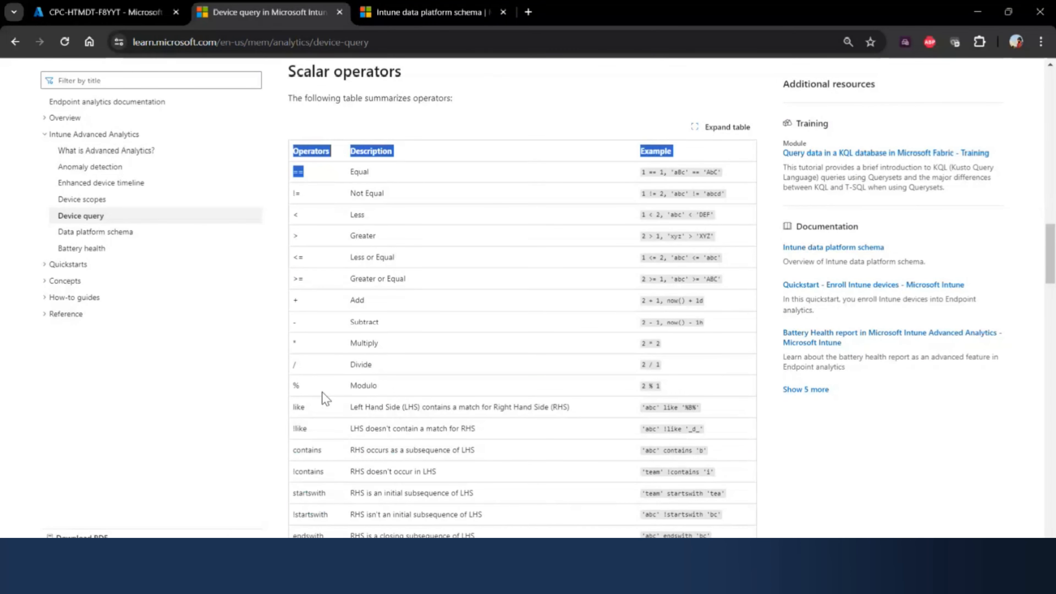
{"action": "left_click", "coordinate": [374, 356]}
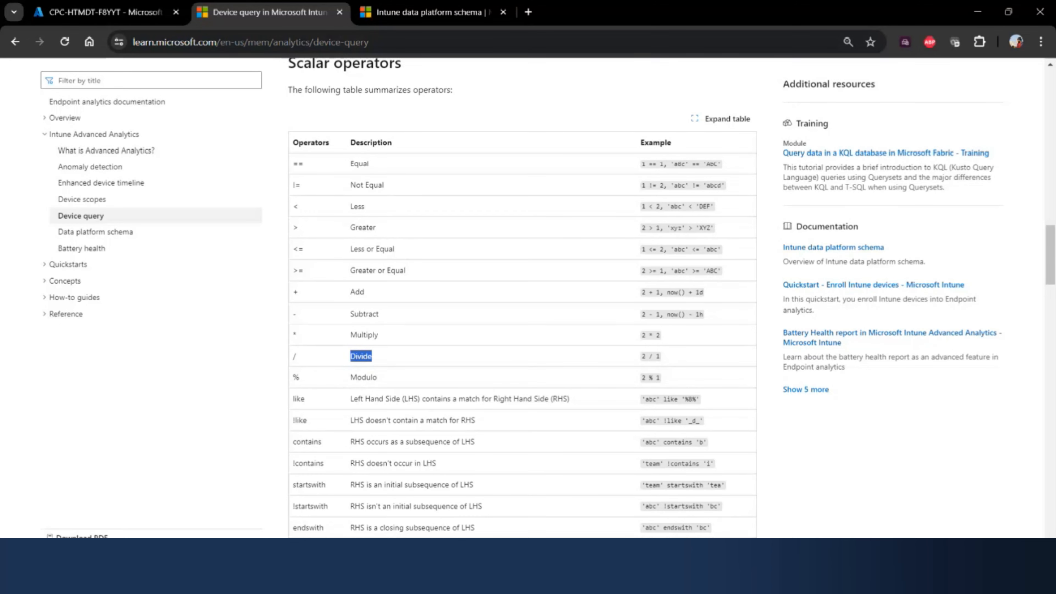
{"action": "scroll", "coordinate": [417, 356], "scroll_direction": "down", "scroll_amount": 6}
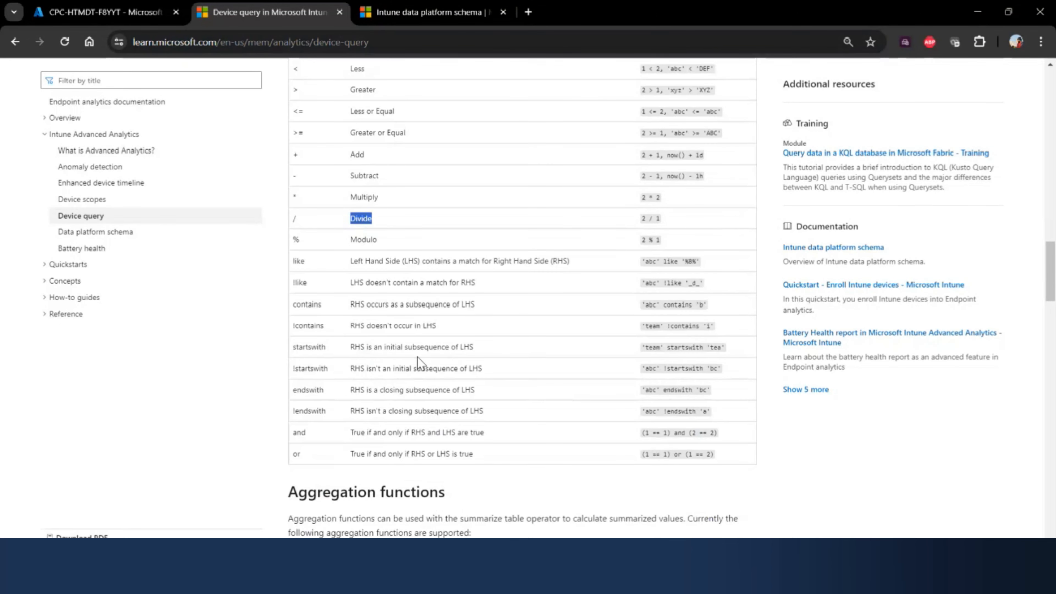
{"action": "scroll", "coordinate": [417, 356], "scroll_direction": "up", "scroll_amount": 5}
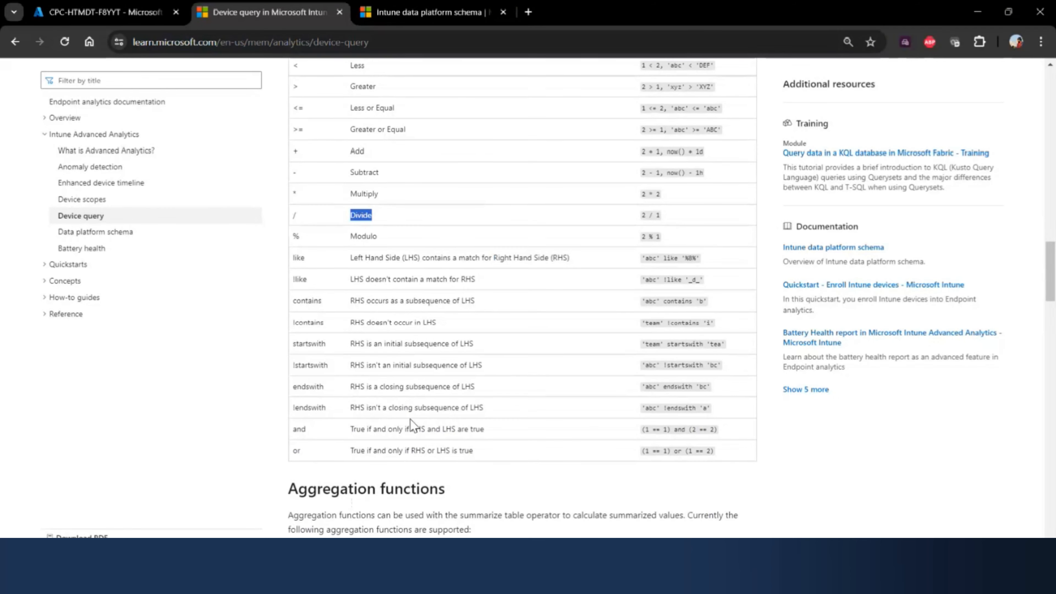
{"action": "scroll", "coordinate": [410, 419], "scroll_direction": "up", "scroll_amount": 10}
{"action": "scroll", "coordinate": [352, 251], "scroll_direction": "down", "scroll_amount": 2}
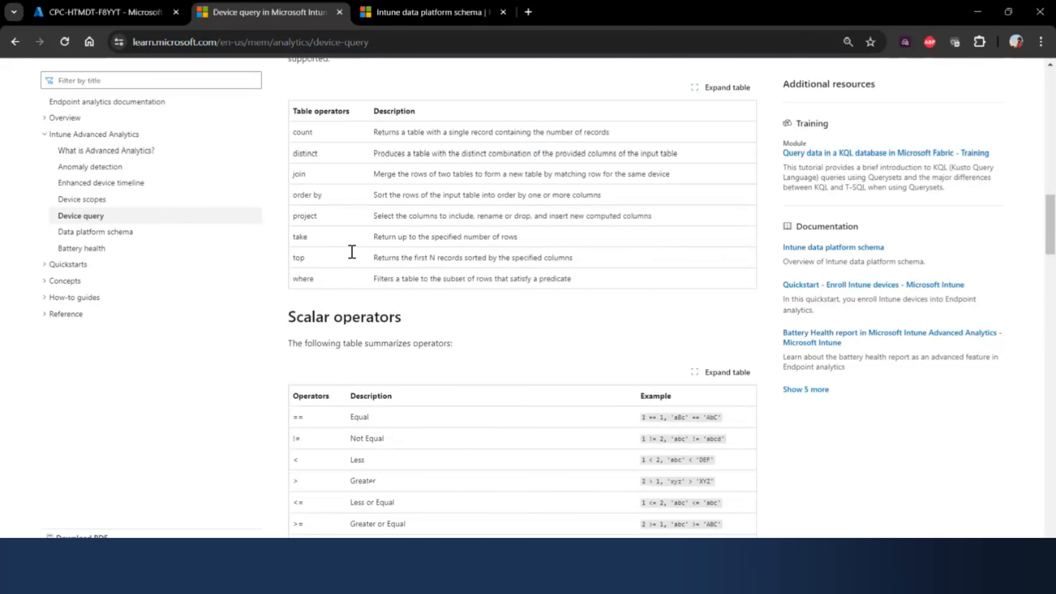
- Review the supported aggregation functions and scalar functions in the Device query documentation
{"action": "scroll", "coordinate": [352, 252], "scroll_direction": "down", "scroll_amount": 20}
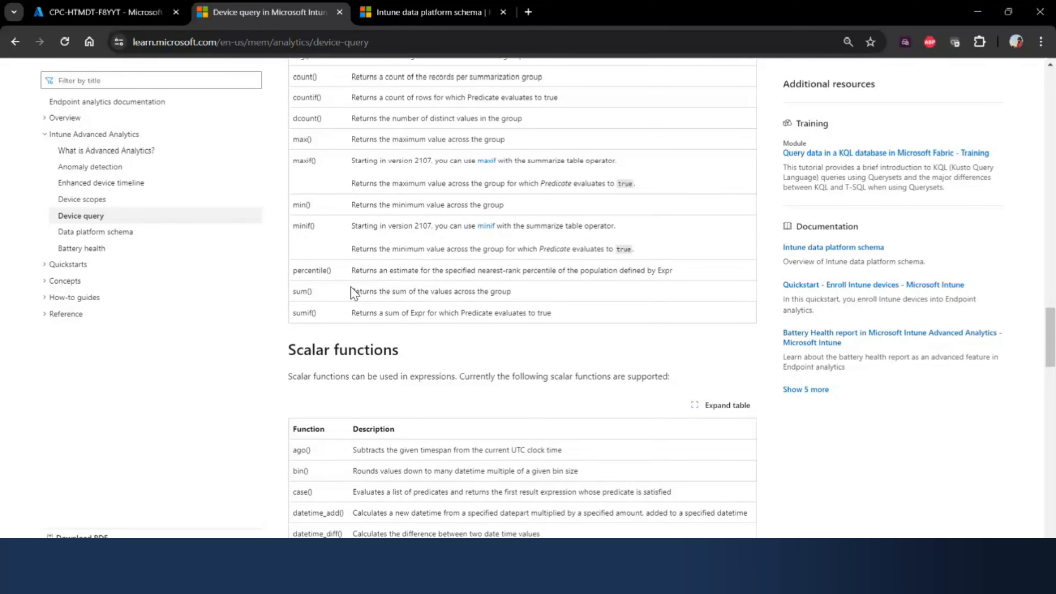
{"action": "scroll", "coordinate": [353, 293], "scroll_direction": "down", "scroll_amount": 1}
{"action": "scroll", "coordinate": [404, 330], "scroll_direction": "down", "scroll_amount": 5}
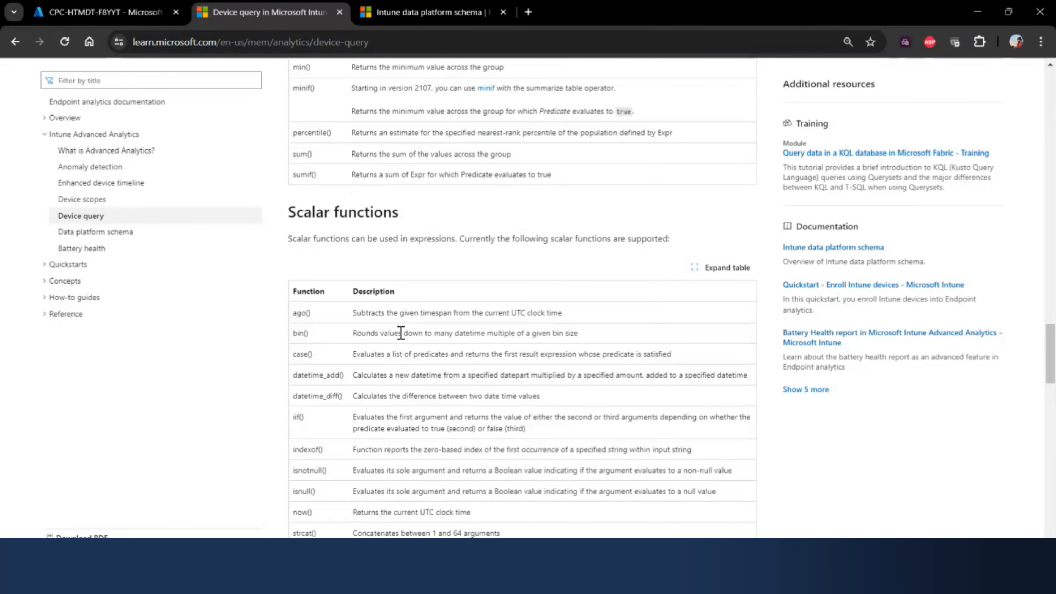
{"action": "scroll", "coordinate": [402, 338], "scroll_direction": "down", "scroll_amount": 5}
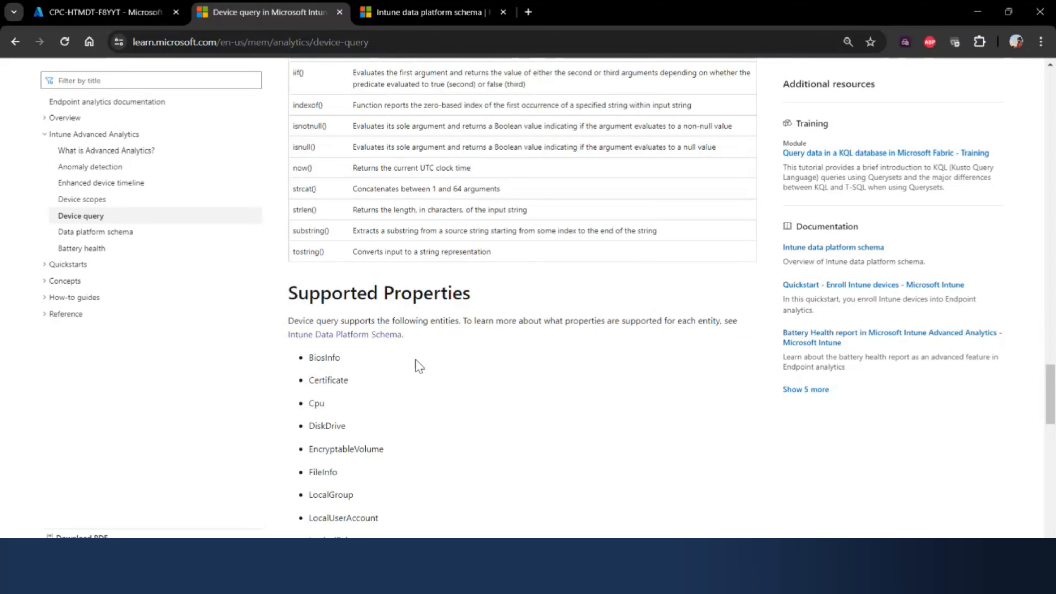
- Highlight the Supported Properties heading and read through the supported entities down to the Known limitations section
{"action": "scroll", "coordinate": [401, 341], "scroll_direction": "down", "scroll_amount": 2}
{"action": "left_click_drag", "start_coordinate": [469, 224], "coordinate": [295, 60]}
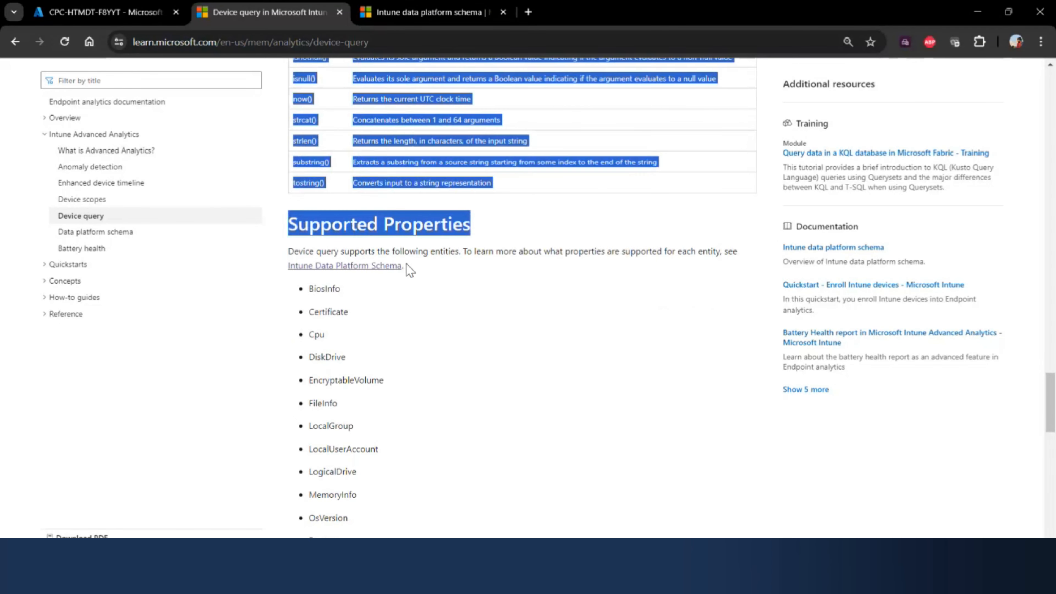
{"action": "left_click_drag", "start_coordinate": [466, 220], "coordinate": [408, 224]}
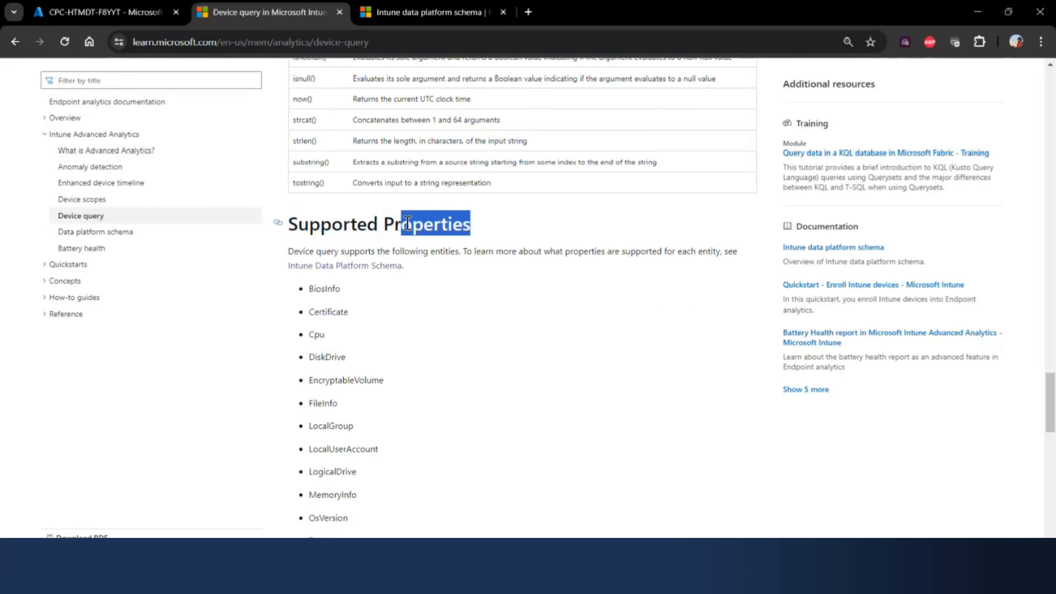
{"action": "scroll", "coordinate": [414, 387], "scroll_direction": "down", "scroll_amount": 4}
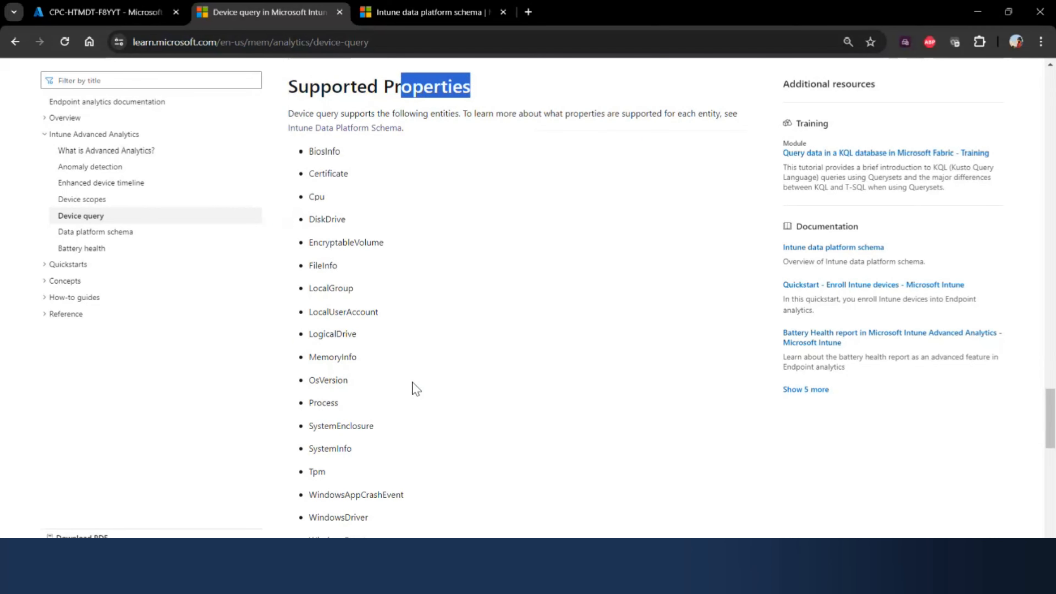
{"action": "scroll", "coordinate": [414, 387], "scroll_direction": "down", "scroll_amount": 1}
{"action": "scroll", "coordinate": [414, 389], "scroll_direction": "up", "scroll_amount": 4}
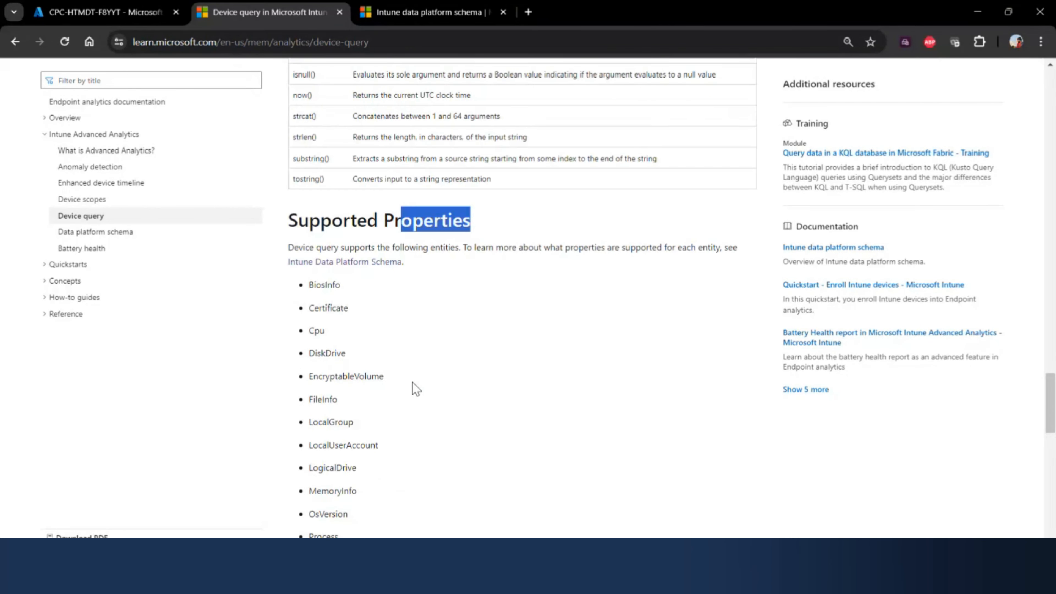
{"action": "scroll", "coordinate": [415, 387], "scroll_direction": "down", "scroll_amount": 10}
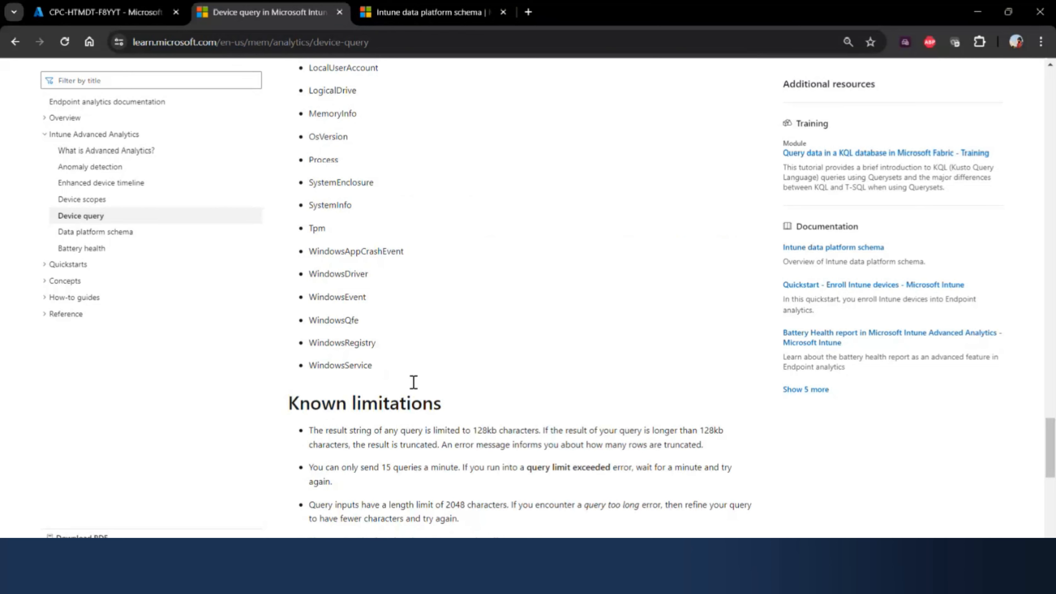
- Read the Known limitations section to the end of the documentation and return to the device's Device query page in Intune
{"action": "scroll", "coordinate": [414, 382], "scroll_direction": "down", "scroll_amount": 8}
{"action": "scroll", "coordinate": [414, 382], "scroll_direction": "down", "scroll_amount": 7}
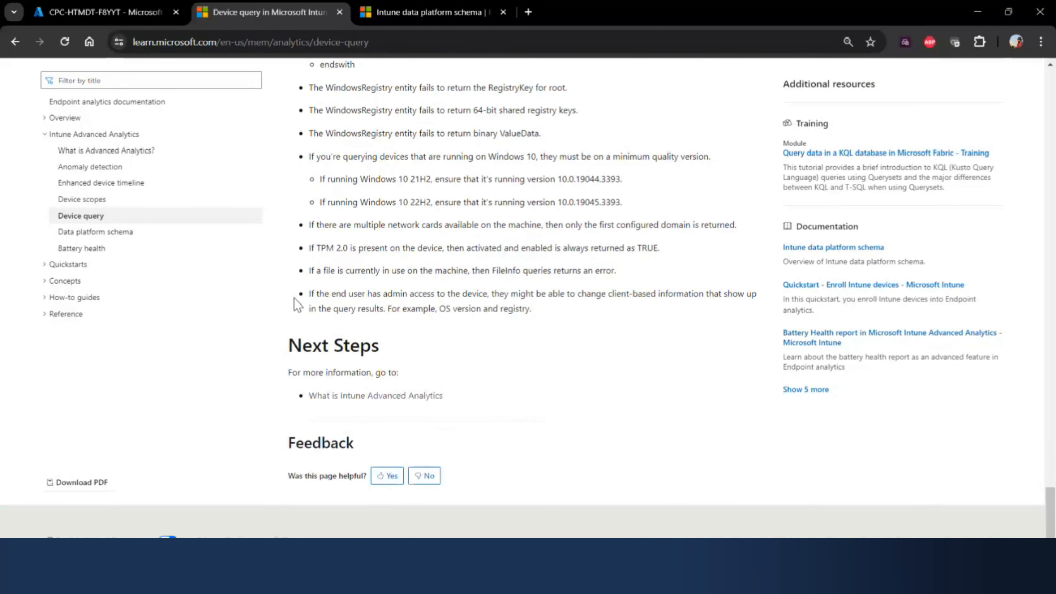
{"action": "left_click", "coordinate": [96, 13]}
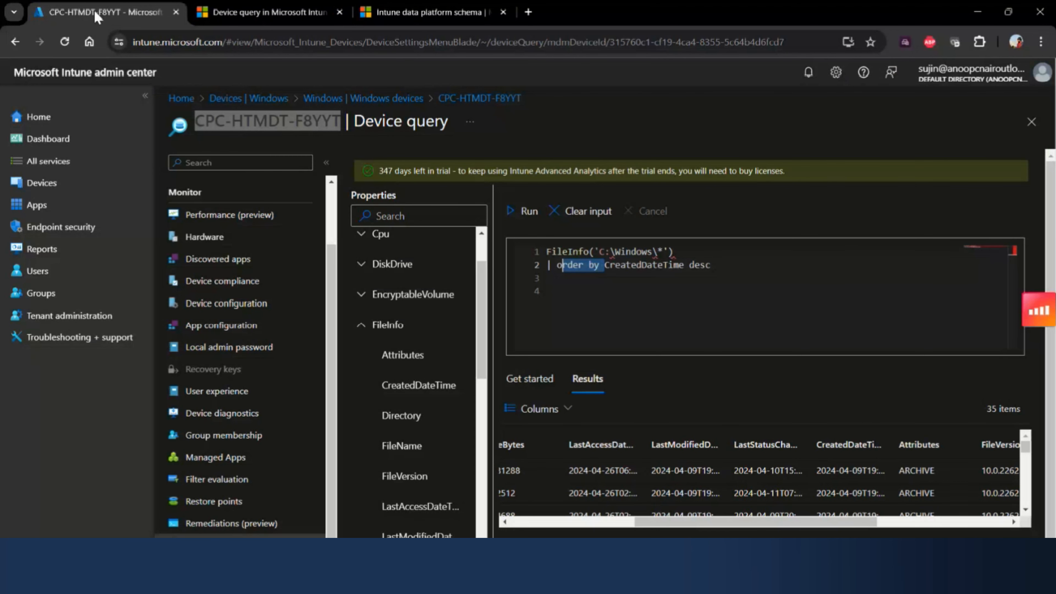
- Look through the Device query entity list and examine the properties under BiosInfo
{"action": "left_click_drag", "start_coordinate": [481, 305], "coordinate": [484, 441]}
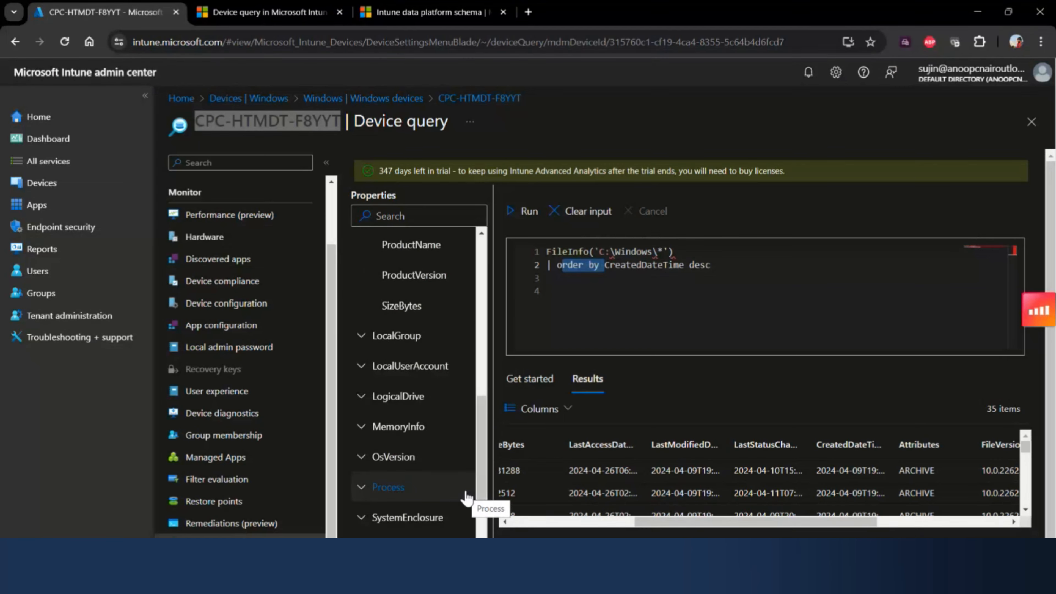
{"action": "scroll", "coordinate": [448, 330], "scroll_direction": "up", "scroll_amount": 10}
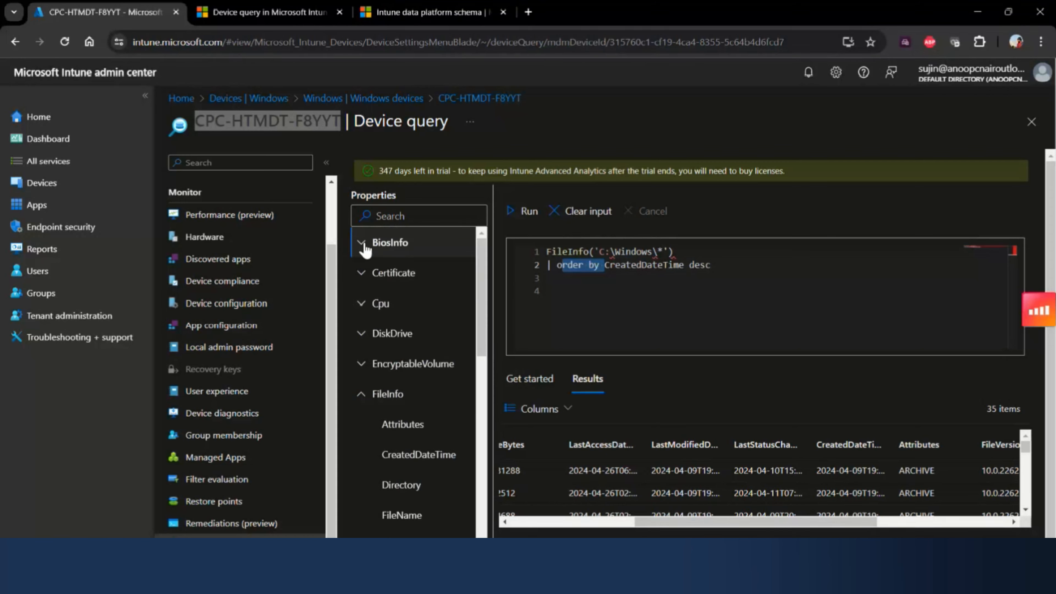
{"action": "left_click", "coordinate": [362, 244]}
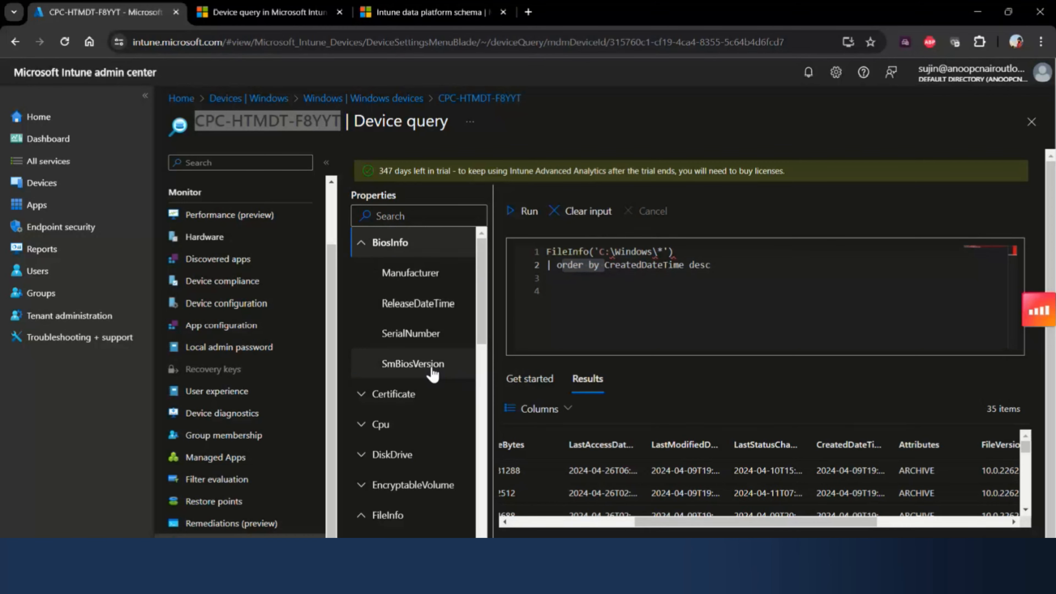
{"action": "left_click", "coordinate": [433, 373]}
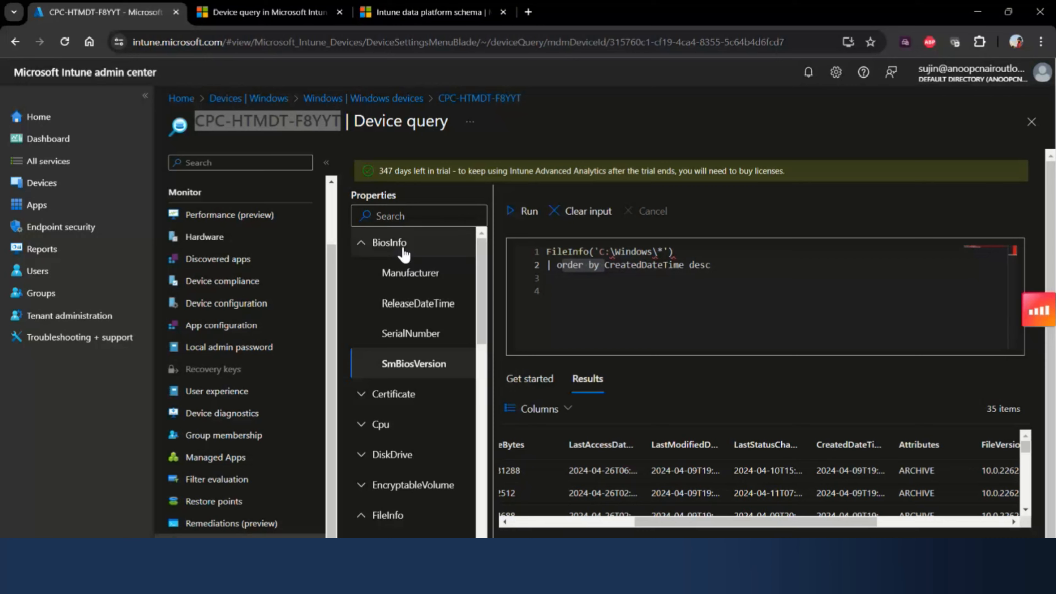
{"action": "left_click", "coordinate": [390, 243]}
- Replace the FileInfo query with "BiosInfo | project SmBiosVersion" and run it
{"action": "left_click_drag", "start_coordinate": [710, 265], "coordinate": [592, 265]}
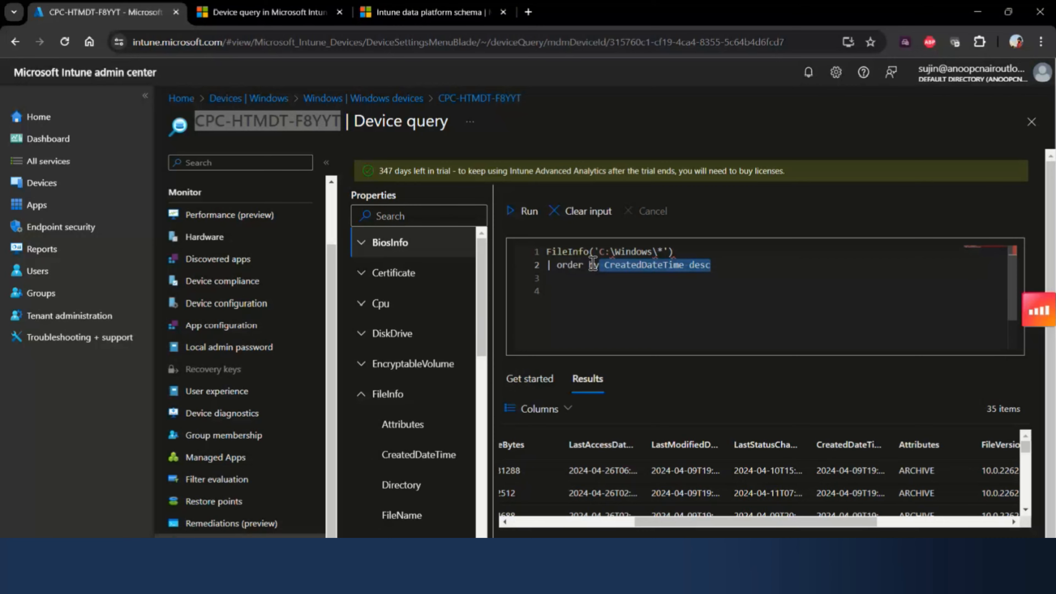
{"action": "key", "text": "ctrl+a"}
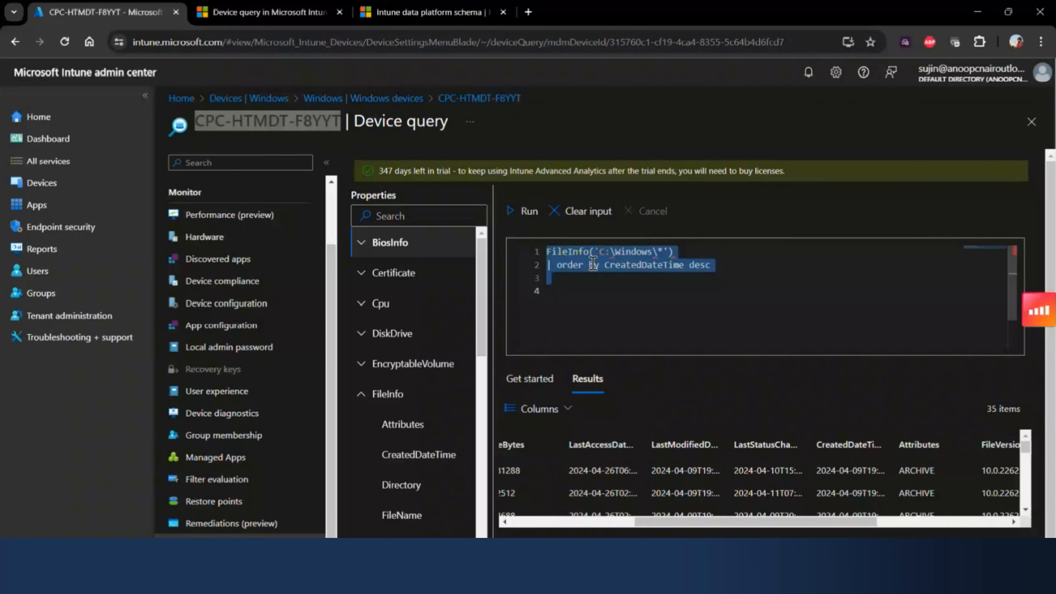
{"action": "type", "text": "bi"}
{"action": "left_click", "coordinate": [592, 265]}
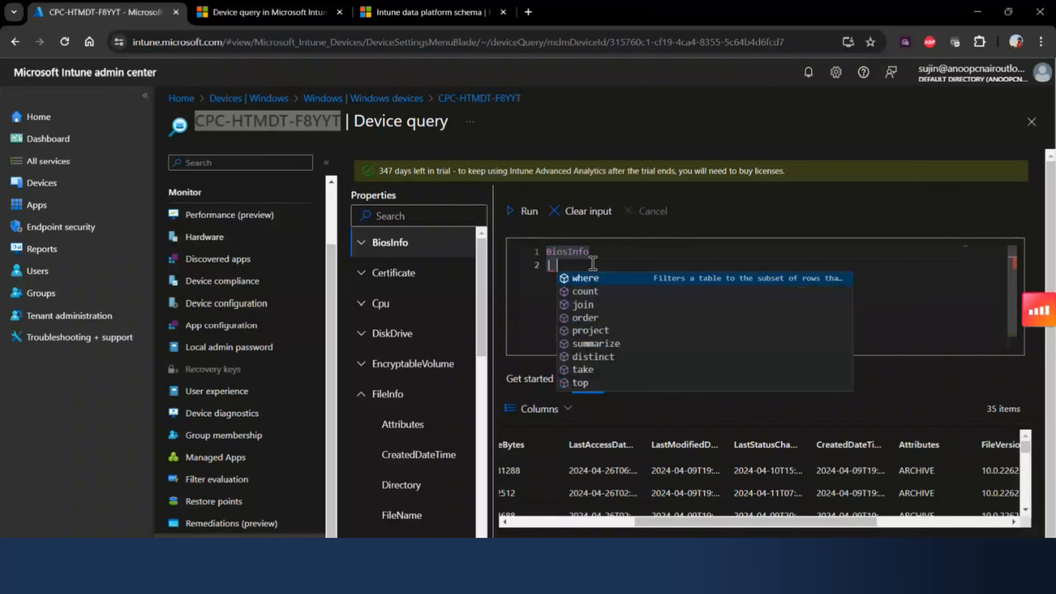
{"action": "left_click", "coordinate": [610, 330]}
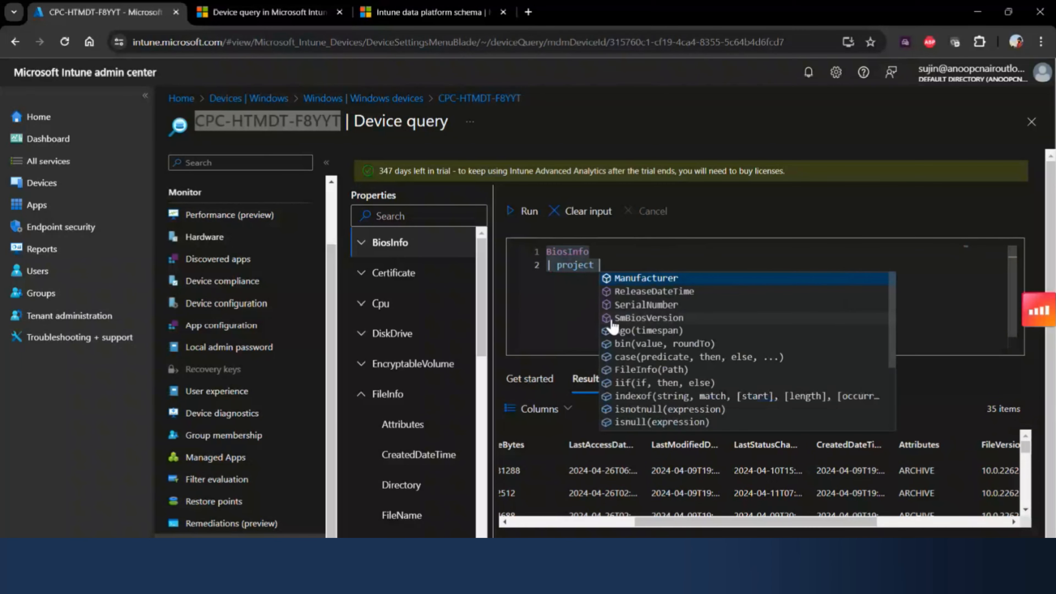
{"action": "left_click", "coordinate": [629, 317]}
{"action": "left_click", "coordinate": [511, 212]}
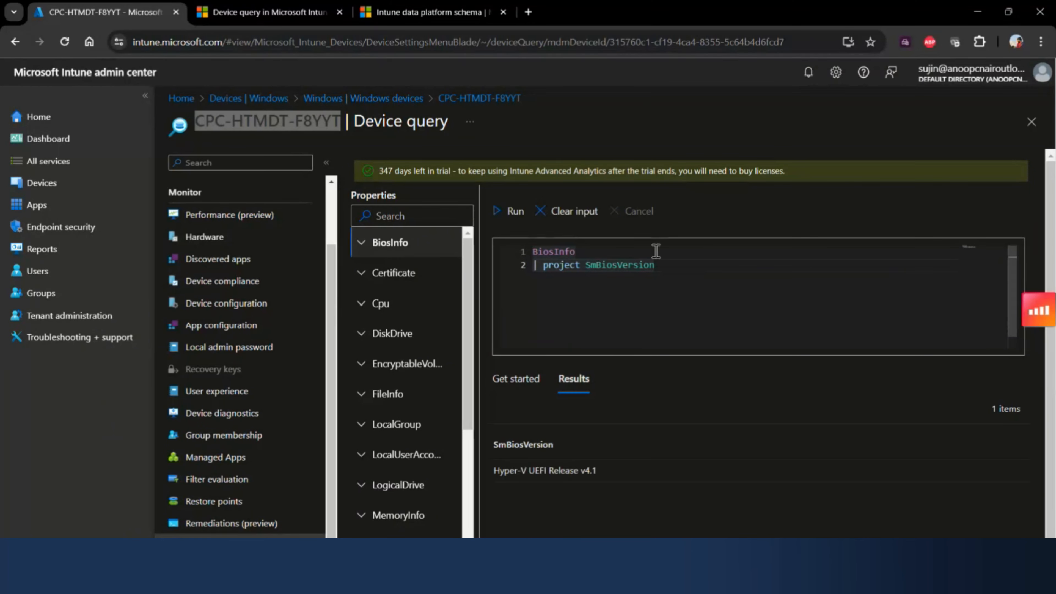
- Add Manufacturer to the projected columns after SmBiosVersion and run the BiosInfo query again
{"action": "left_click", "coordinate": [668, 270]}
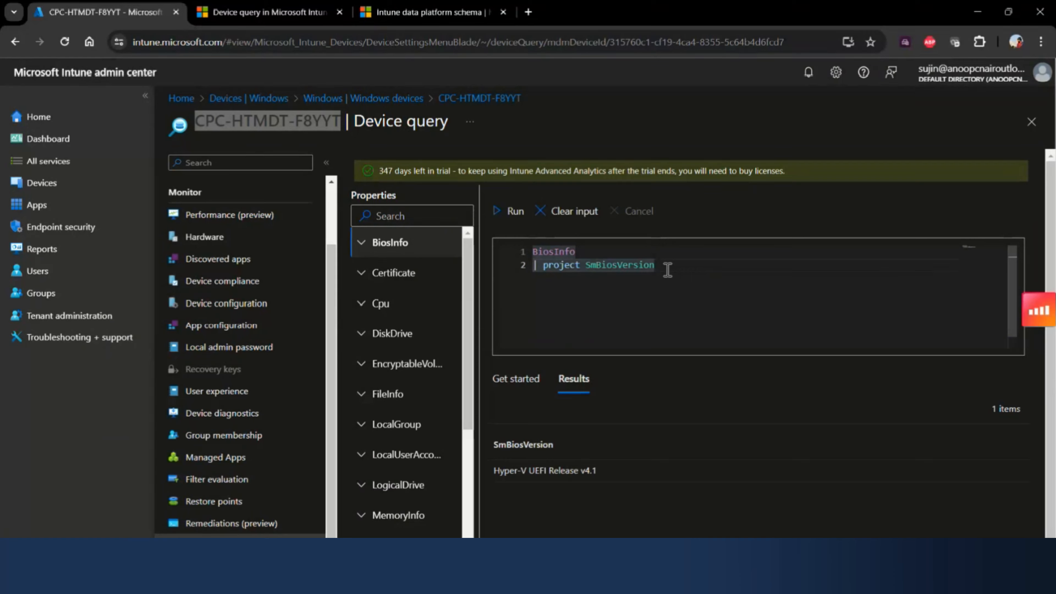
{"action": "type", "text": ","}
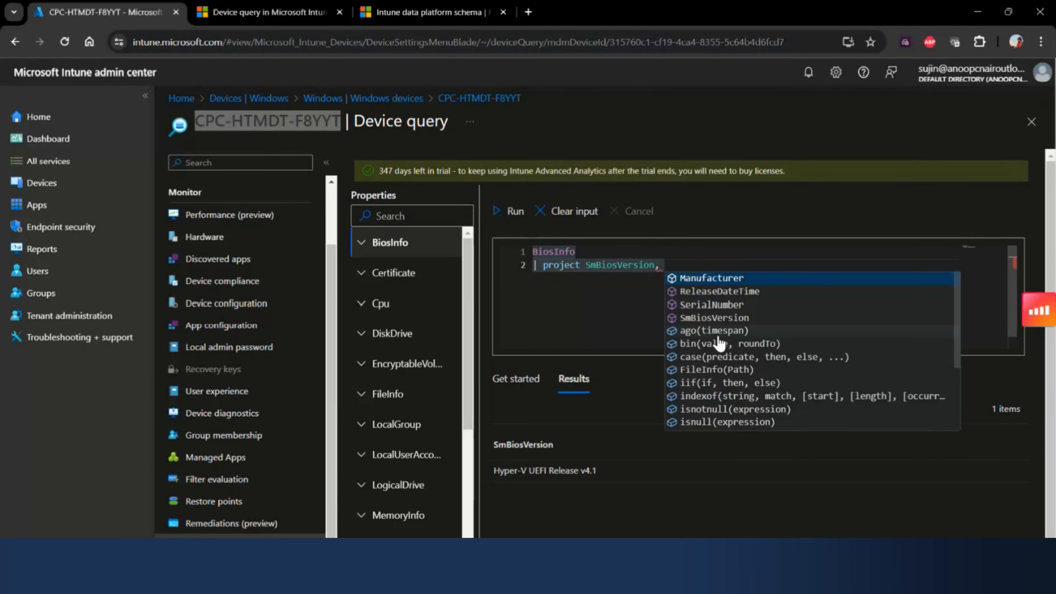
{"action": "left_click", "coordinate": [723, 274]}
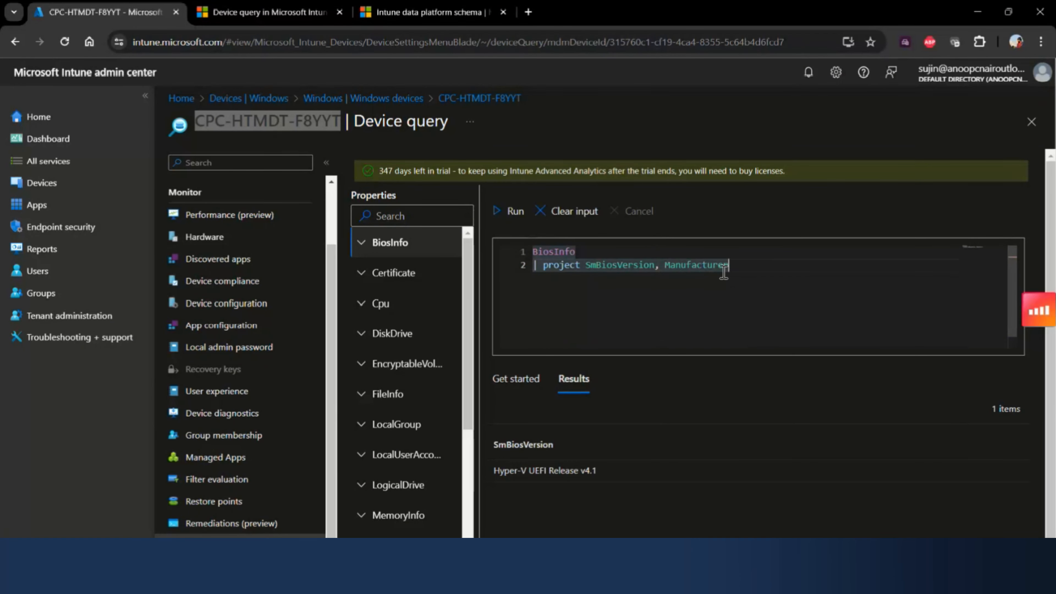
{"action": "left_click", "coordinate": [516, 225]}
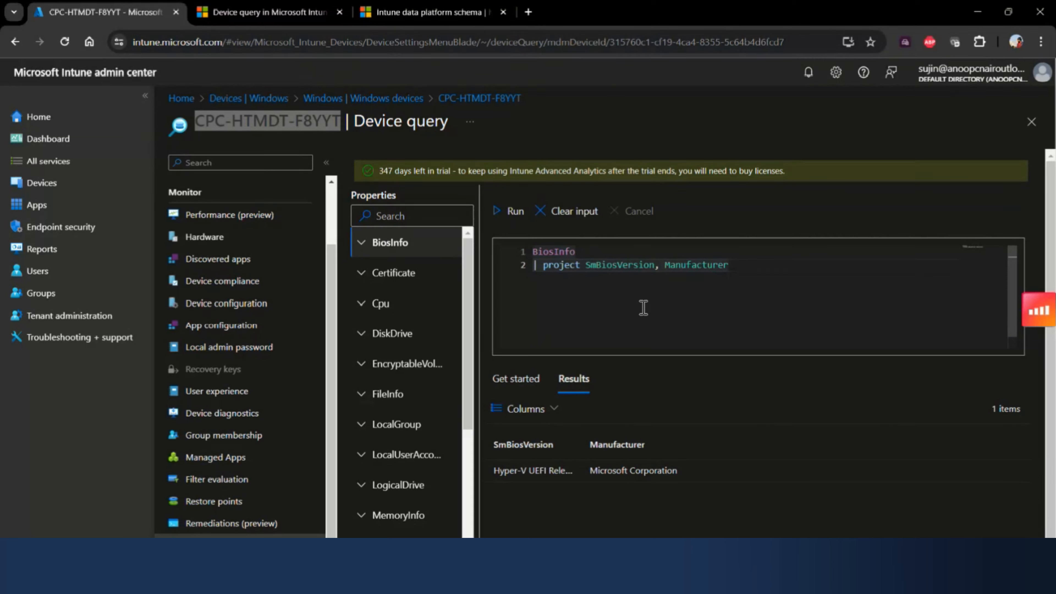
- Examine the properties under the Certificate entity, collapse it and look through the remaining entities down to WindowsDriver
{"action": "left_click", "coordinate": [378, 274]}
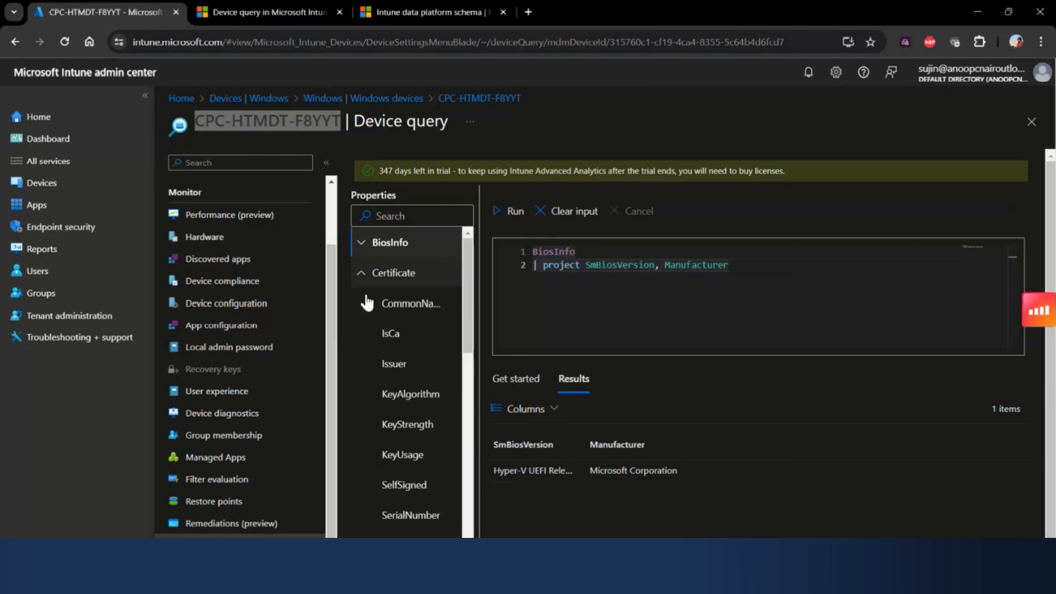
{"action": "scroll", "coordinate": [614, 436], "scroll_direction": "down", "scroll_amount": 1}
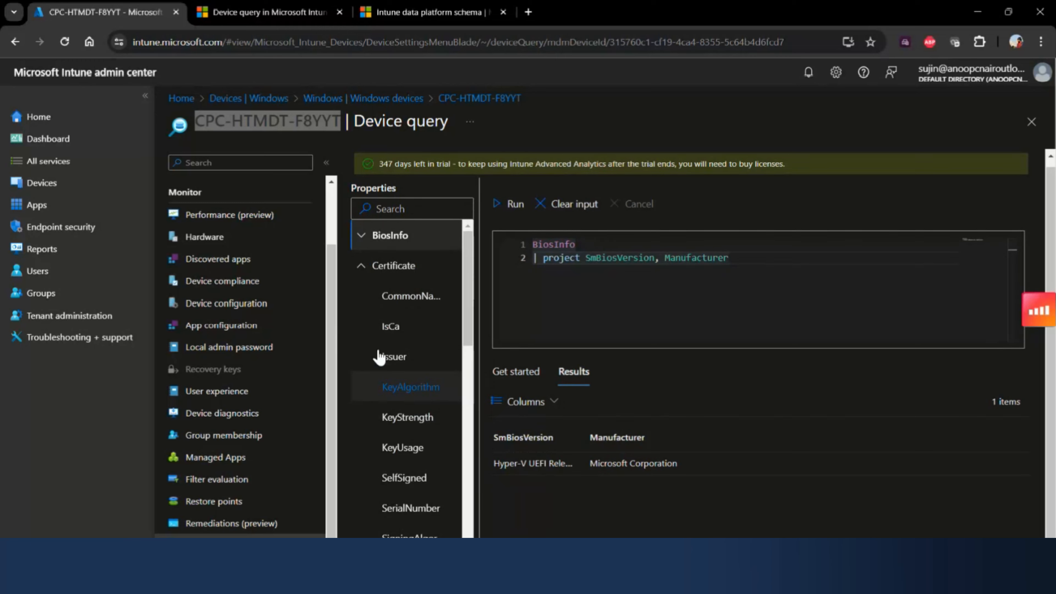
{"action": "left_click", "coordinate": [362, 269]}
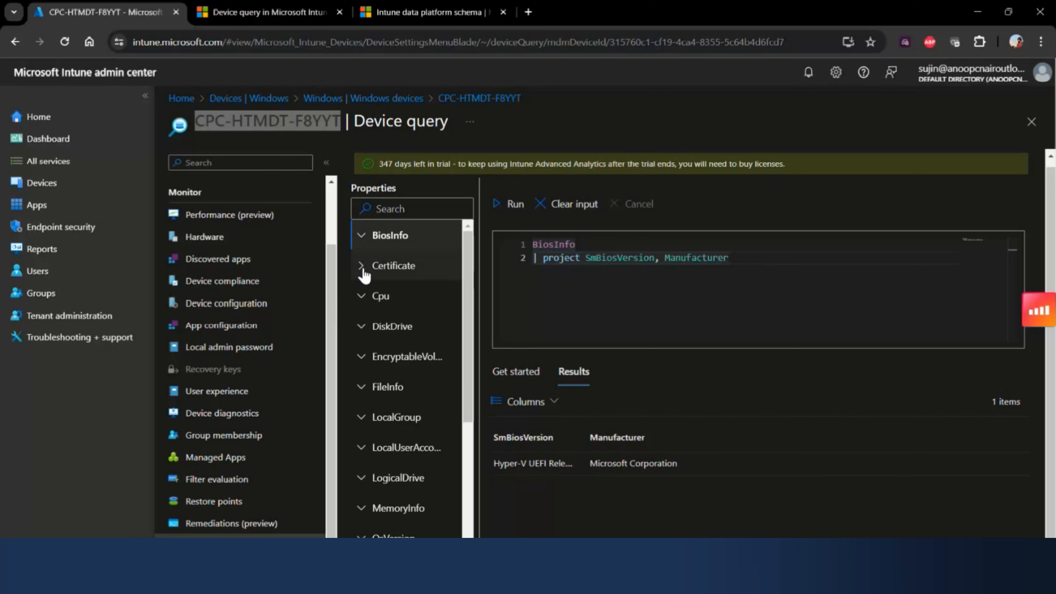
{"action": "scroll", "coordinate": [406, 409], "scroll_direction": "down", "scroll_amount": 5}
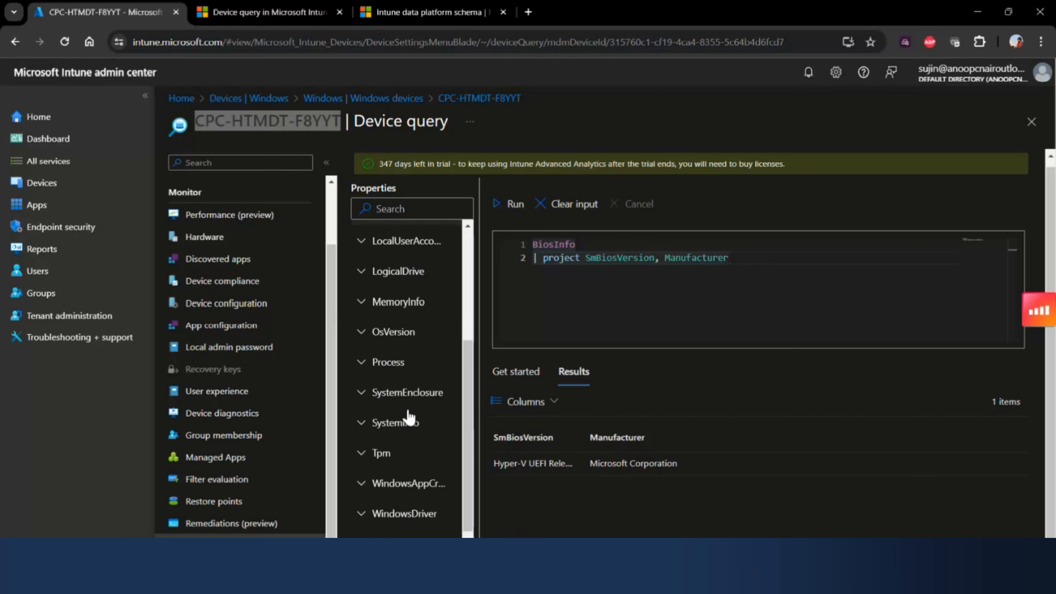